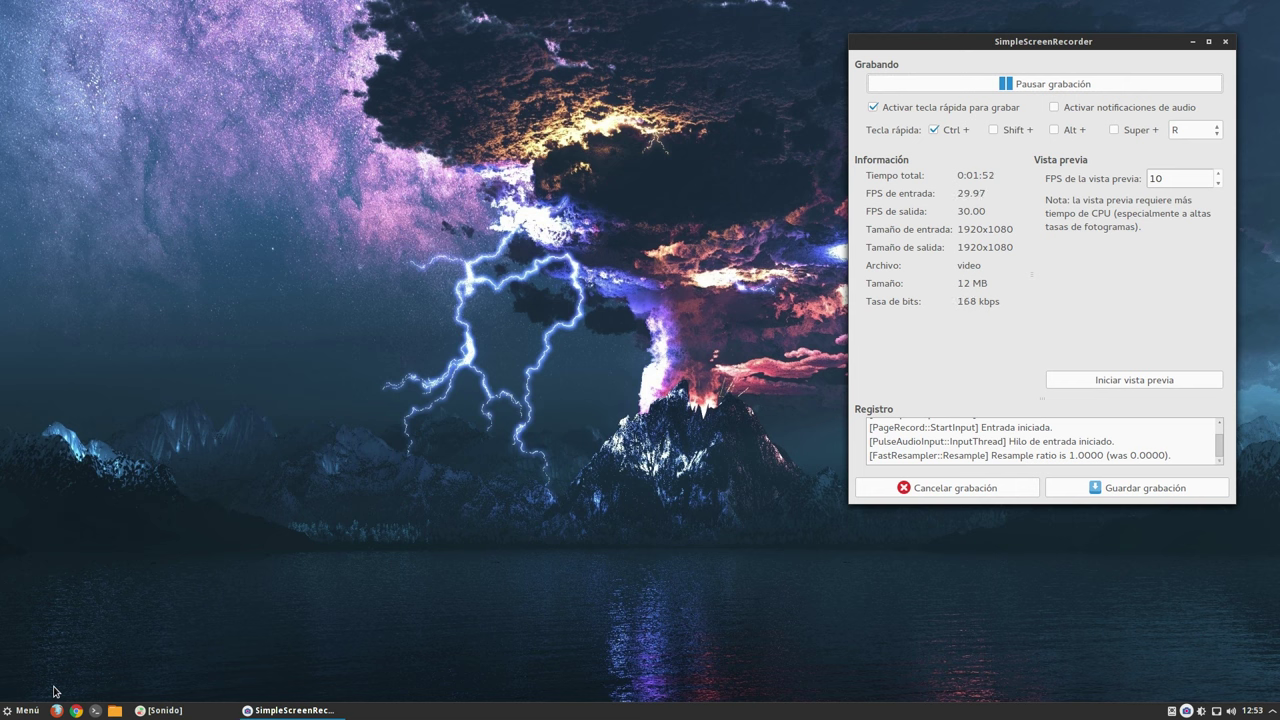
Step: Launch the audio recording application from the sound and video programs and move its window higher on the desktop
click(20, 710)
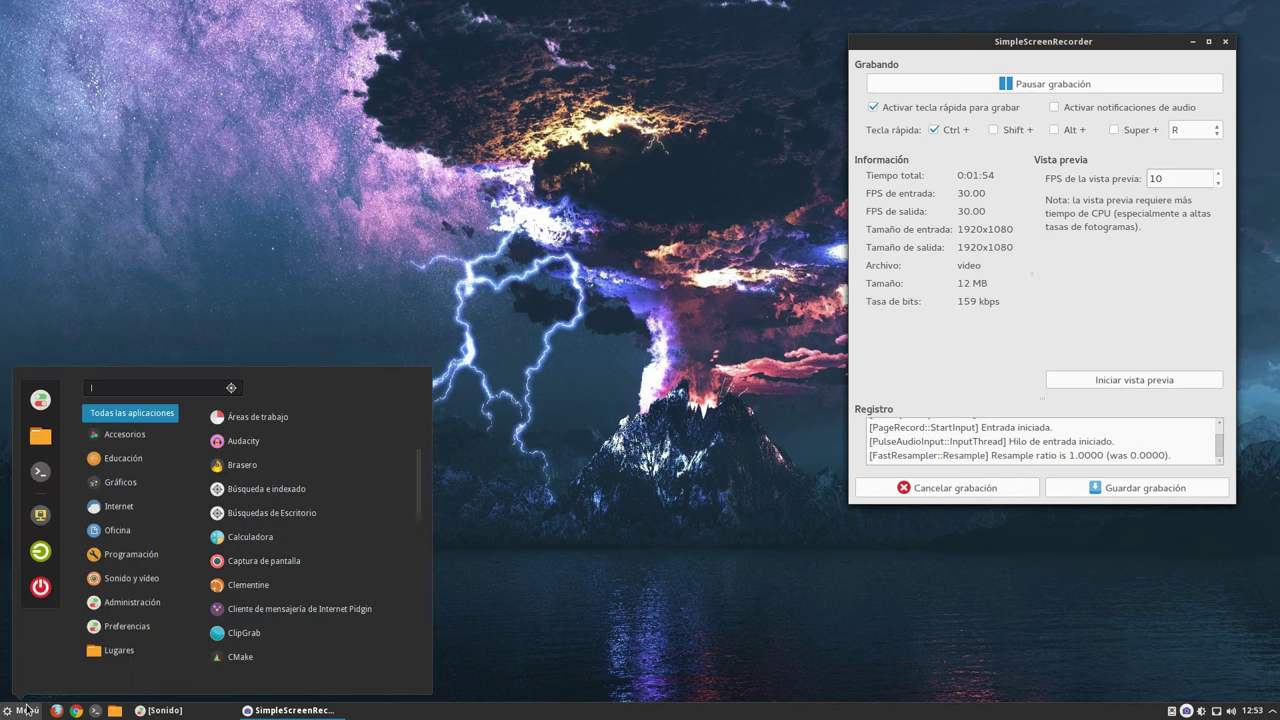
mouse_move(131, 578)
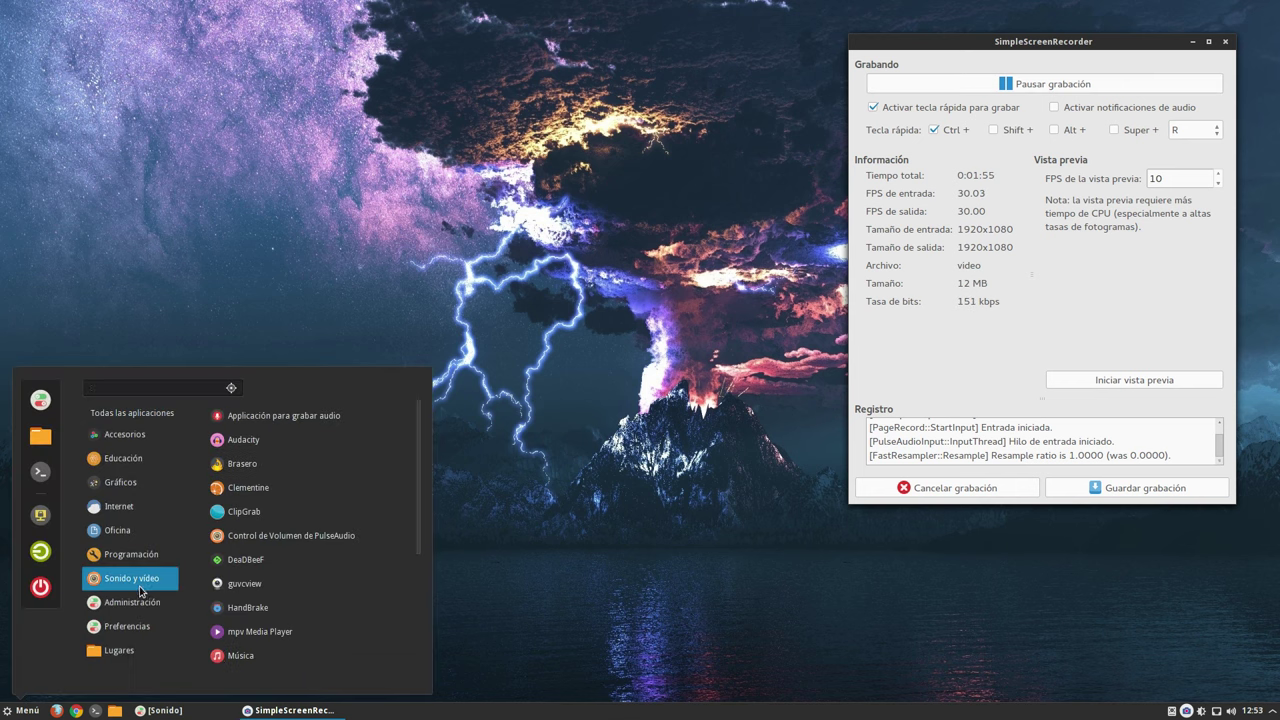
click(277, 418)
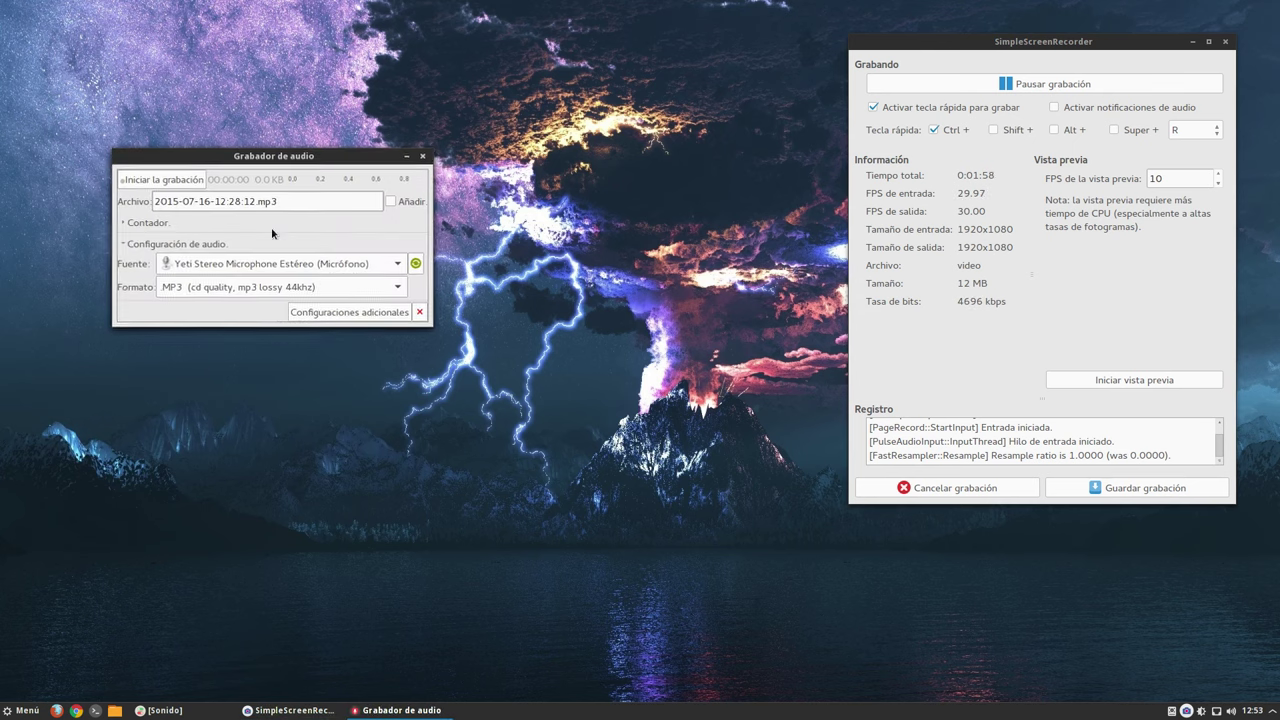
drag(306, 160, 345, 75)
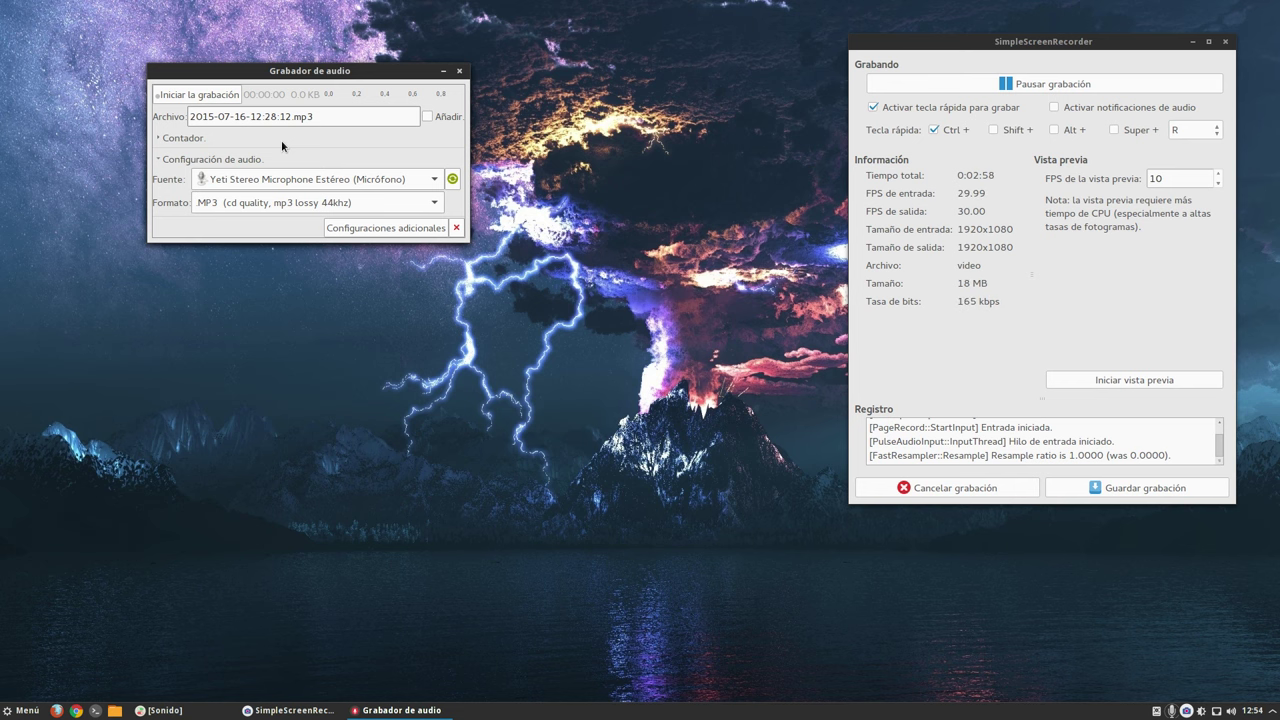
Step: Open the text file "Documento no guardado 1" from the home folder and minimize the file manager
click(114, 710)
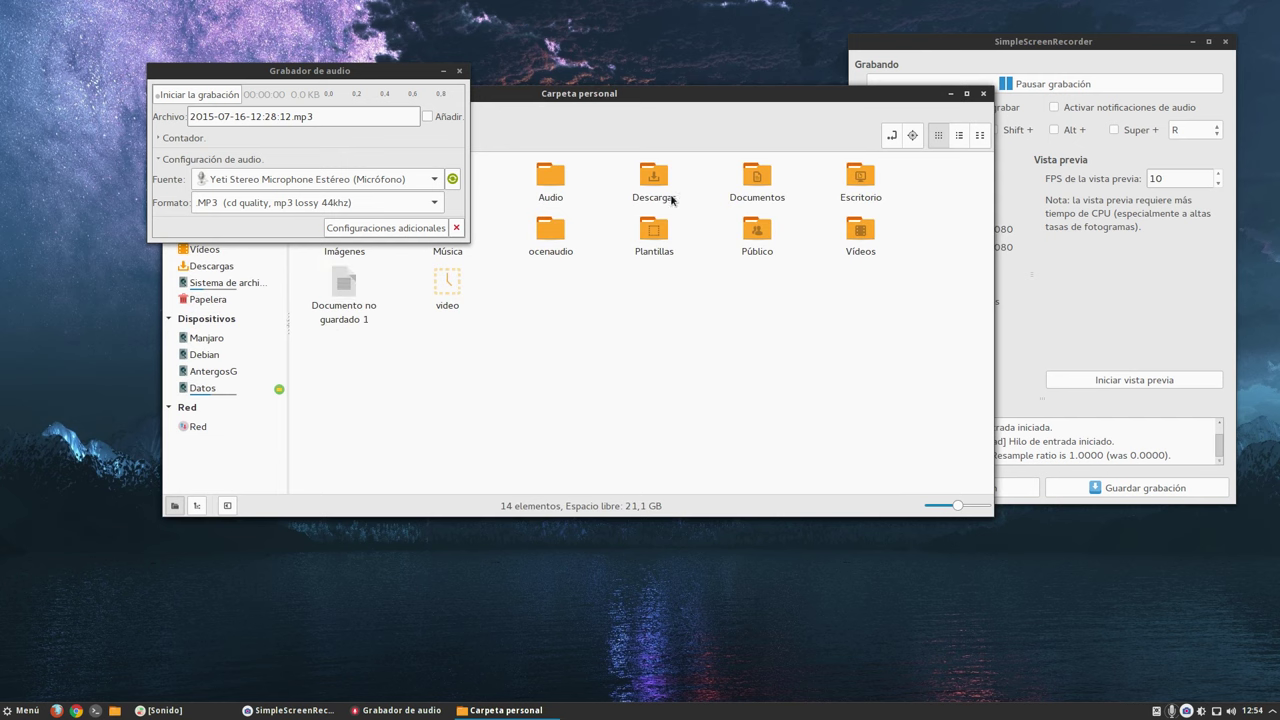
click(355, 294)
double_click(355, 294)
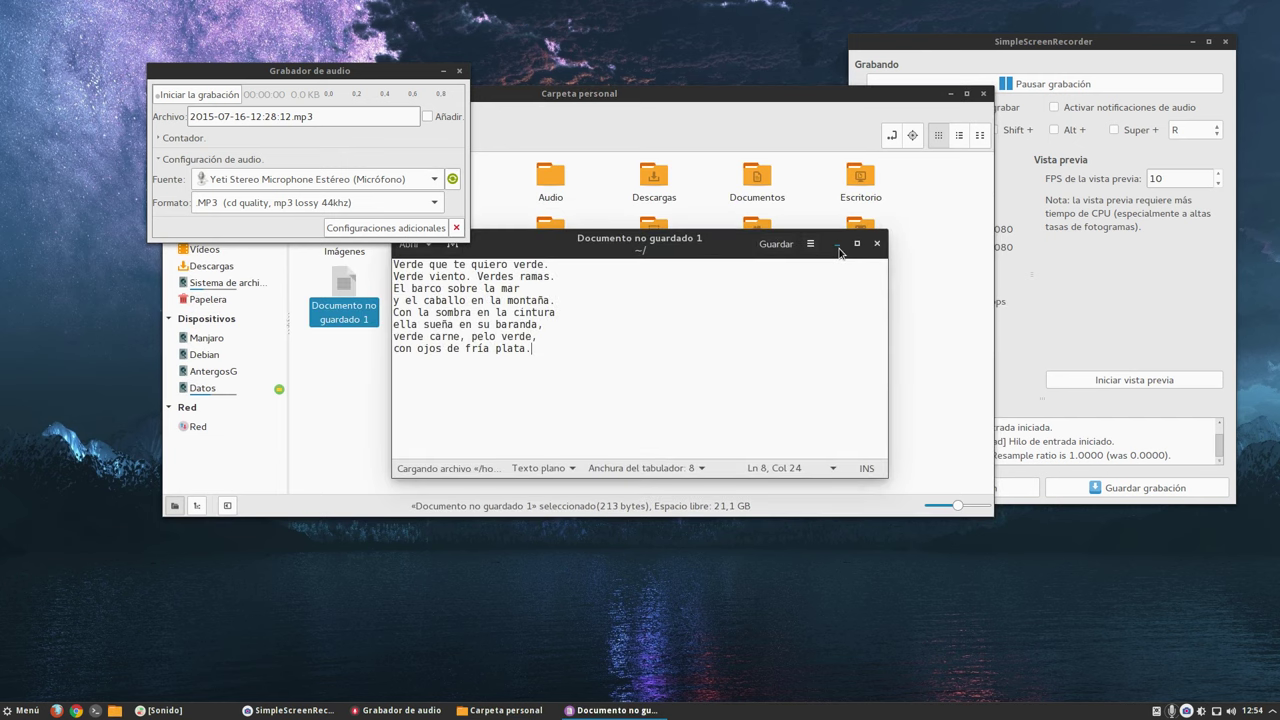
click(959, 135)
click(950, 93)
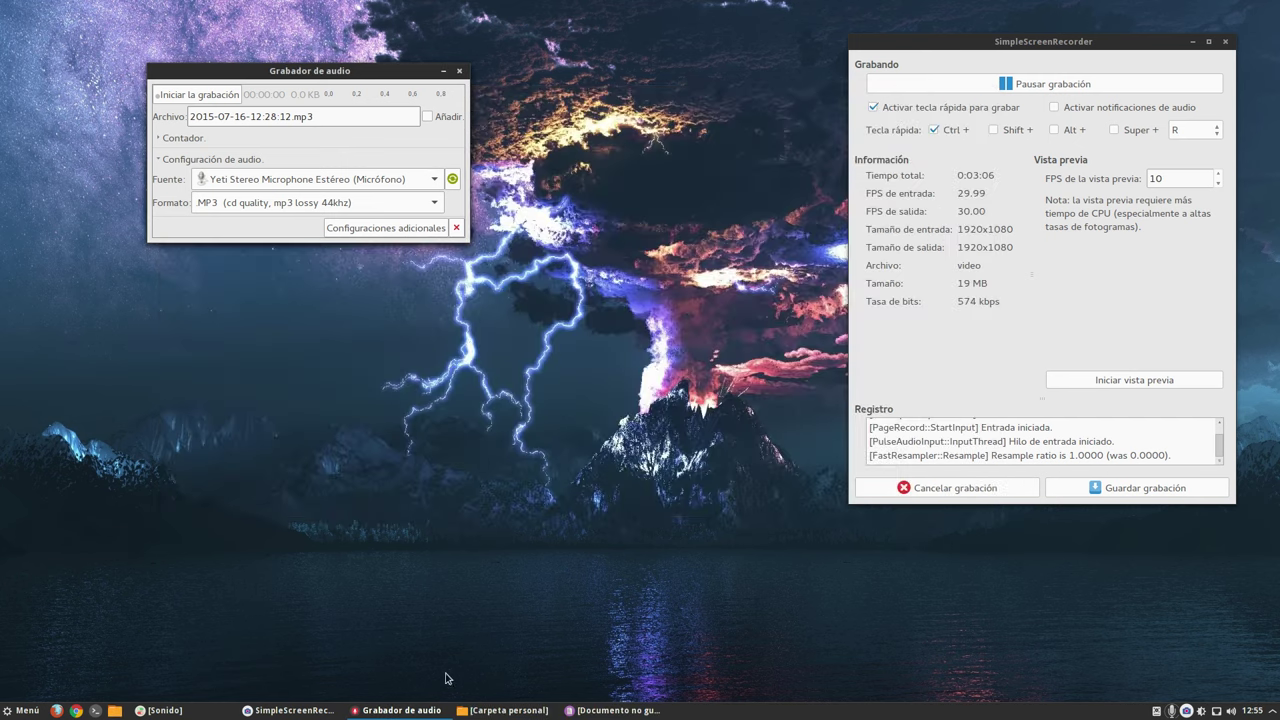
Step: Restore the poem document and arrange it below the audio recorder so both windows are fully visible
click(585, 710)
drag(640, 245, 478, 397)
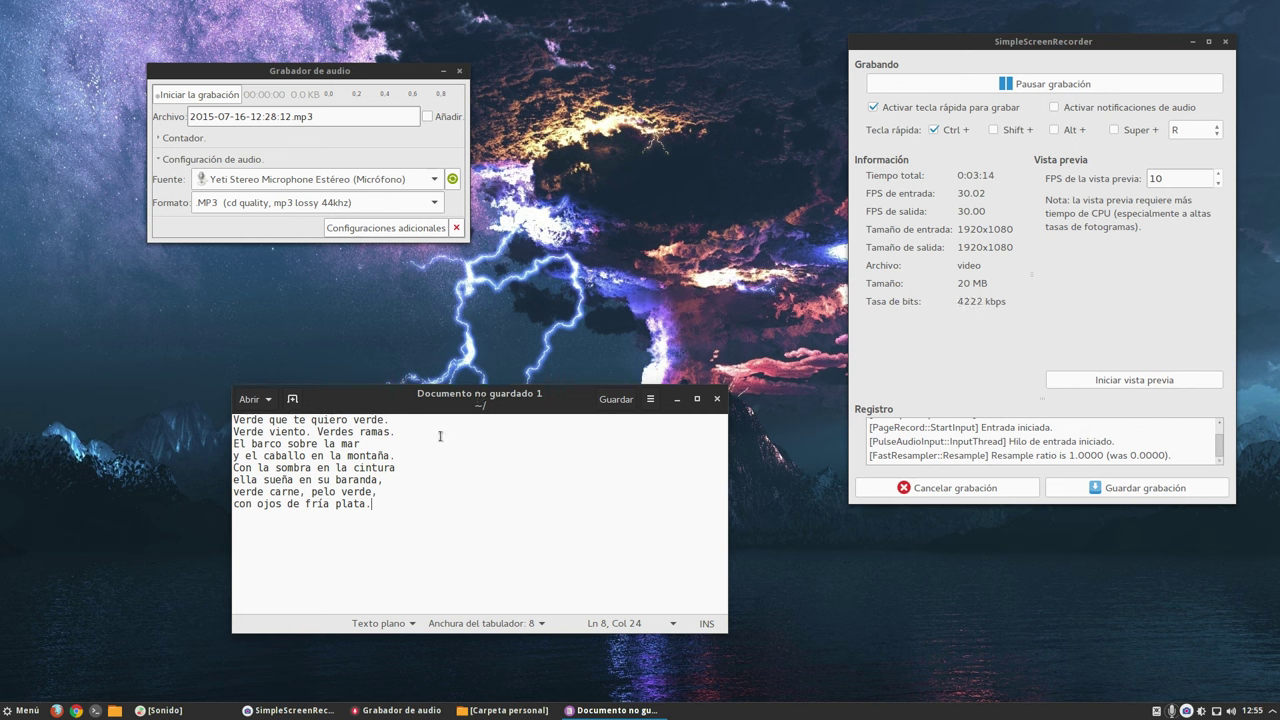
drag(470, 400, 476, 418)
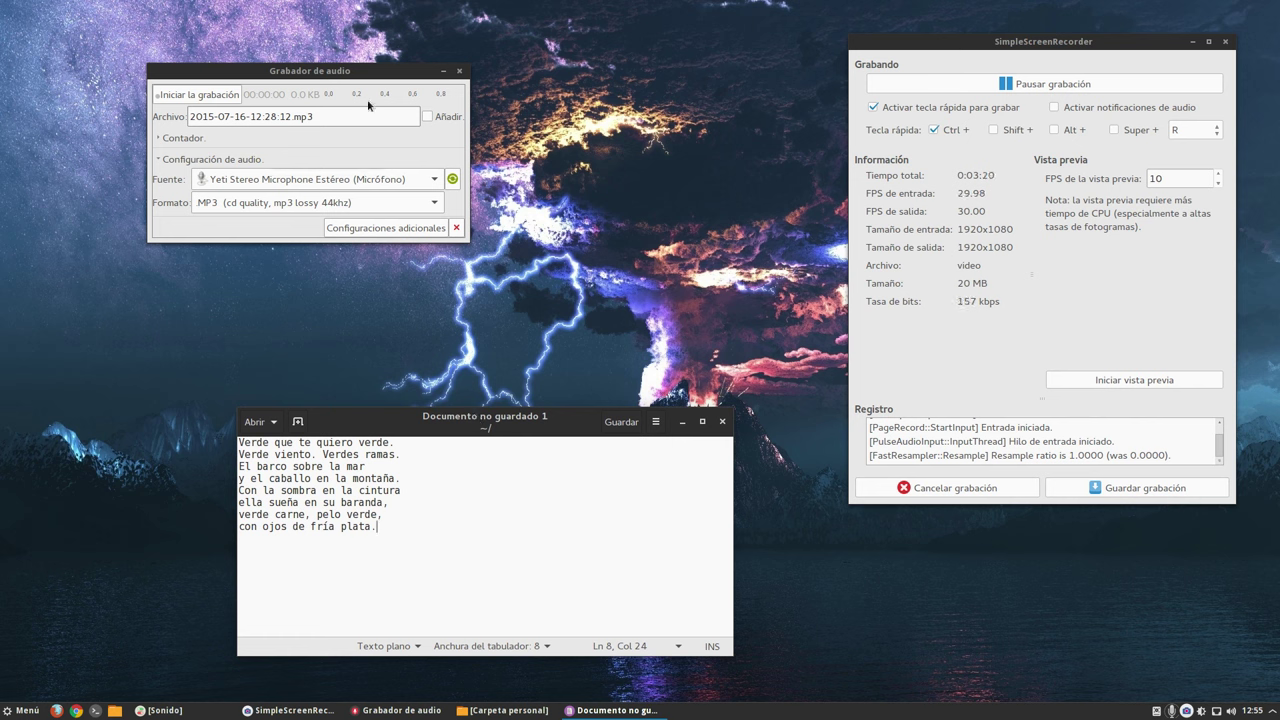
drag(299, 72, 262, 69)
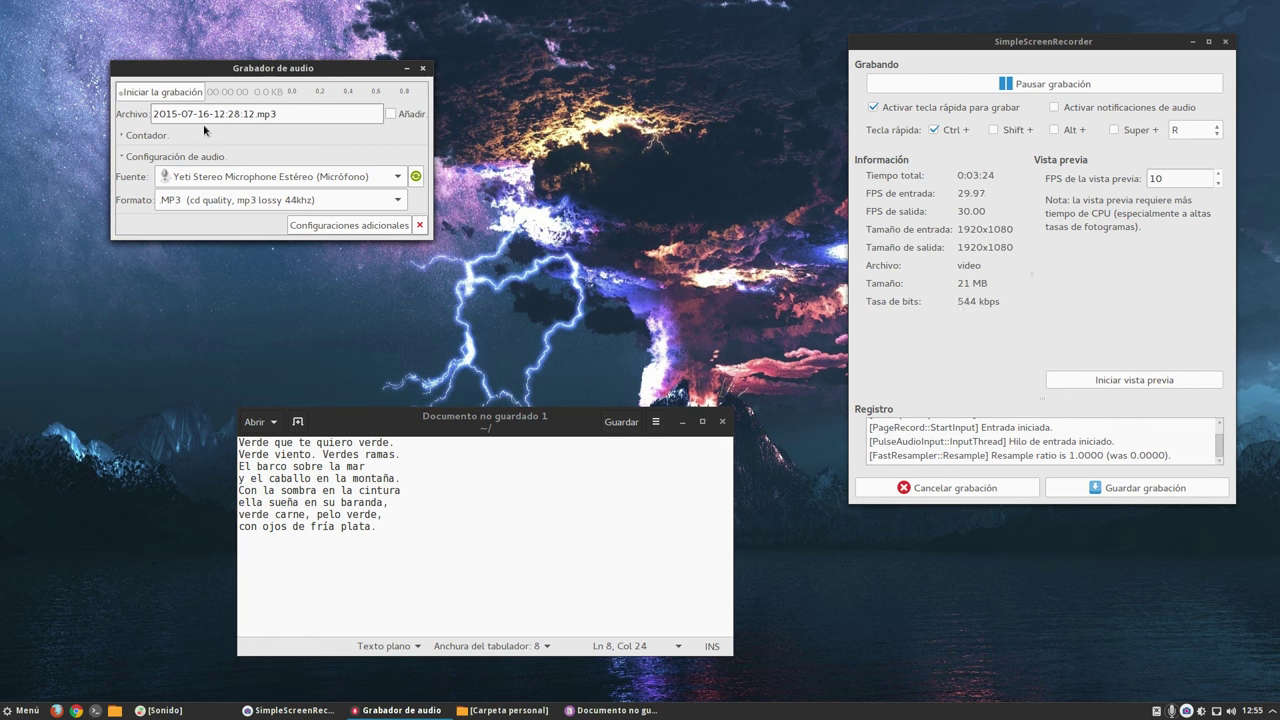
Step: Record a microphone reading of the poem as MP3, stop the recording, and close the audio recorder and the document
click(162, 92)
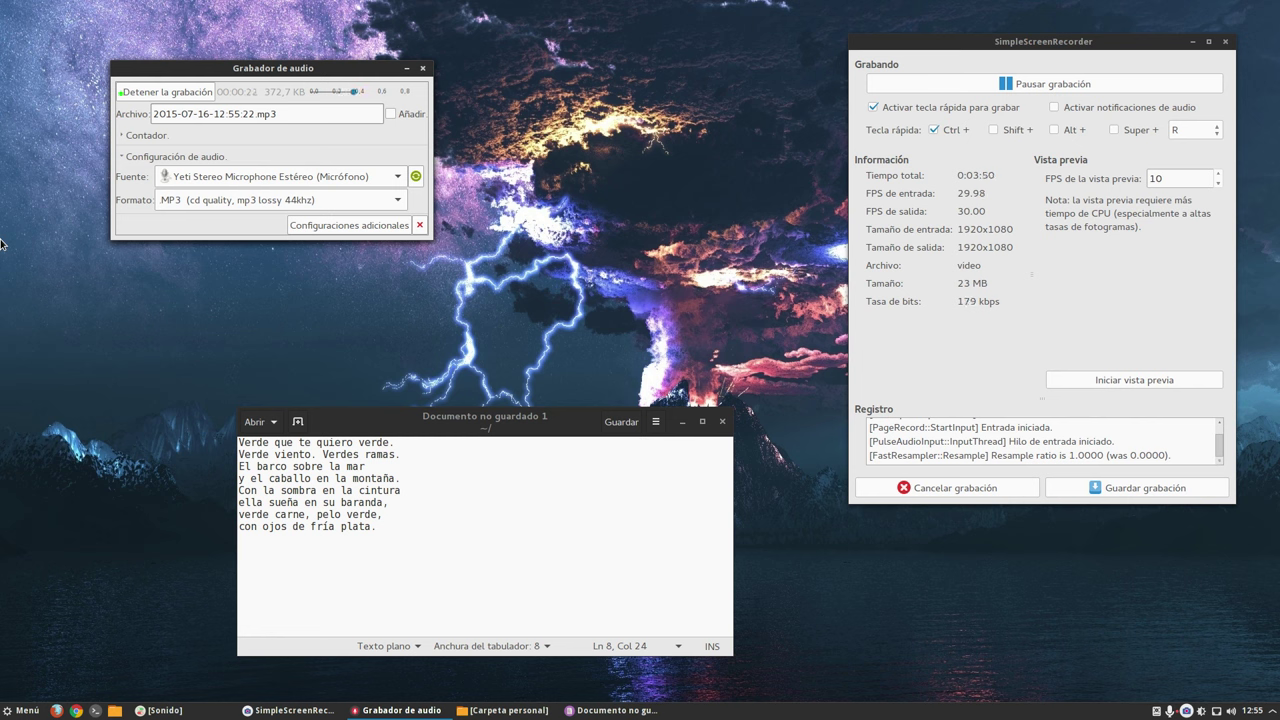
click(145, 93)
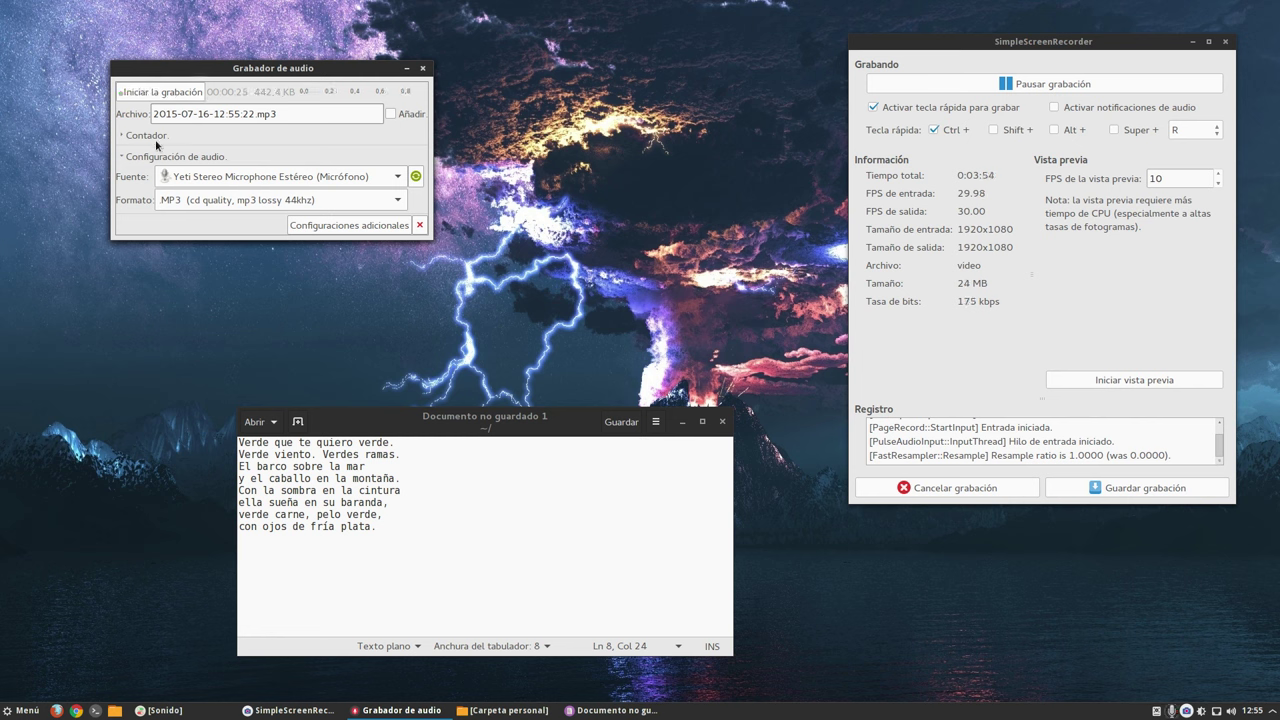
click(424, 70)
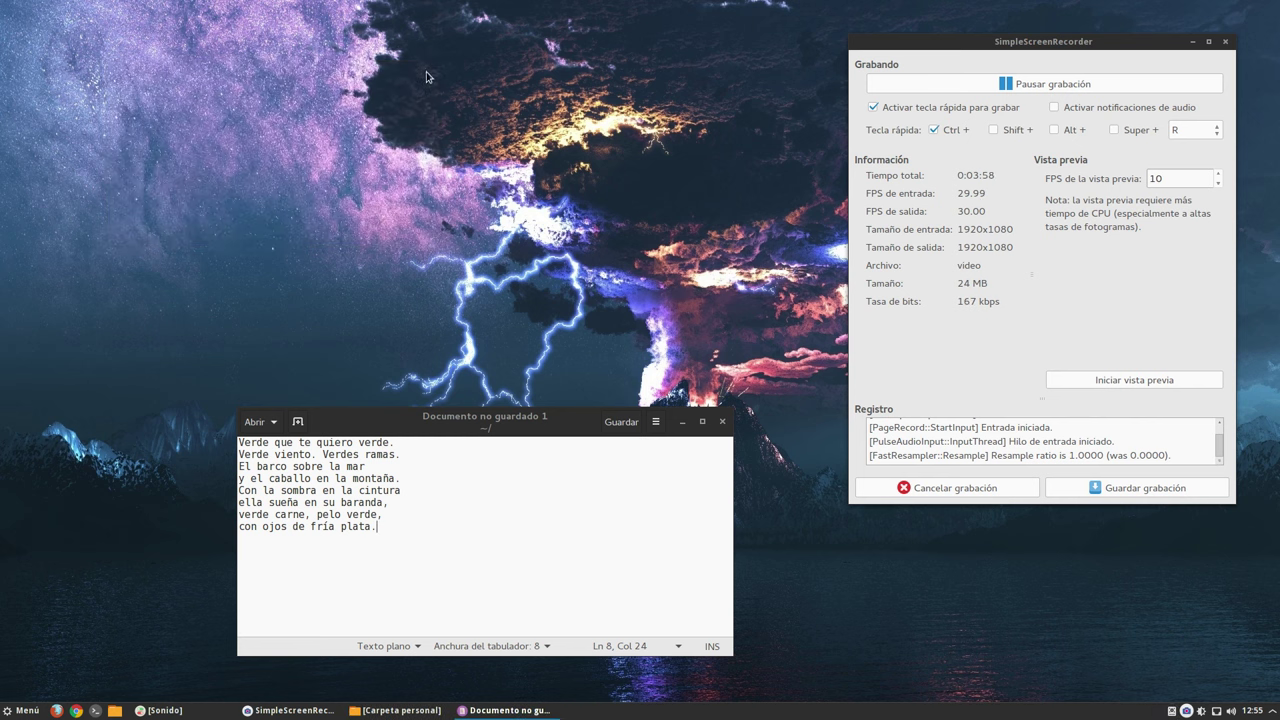
click(724, 422)
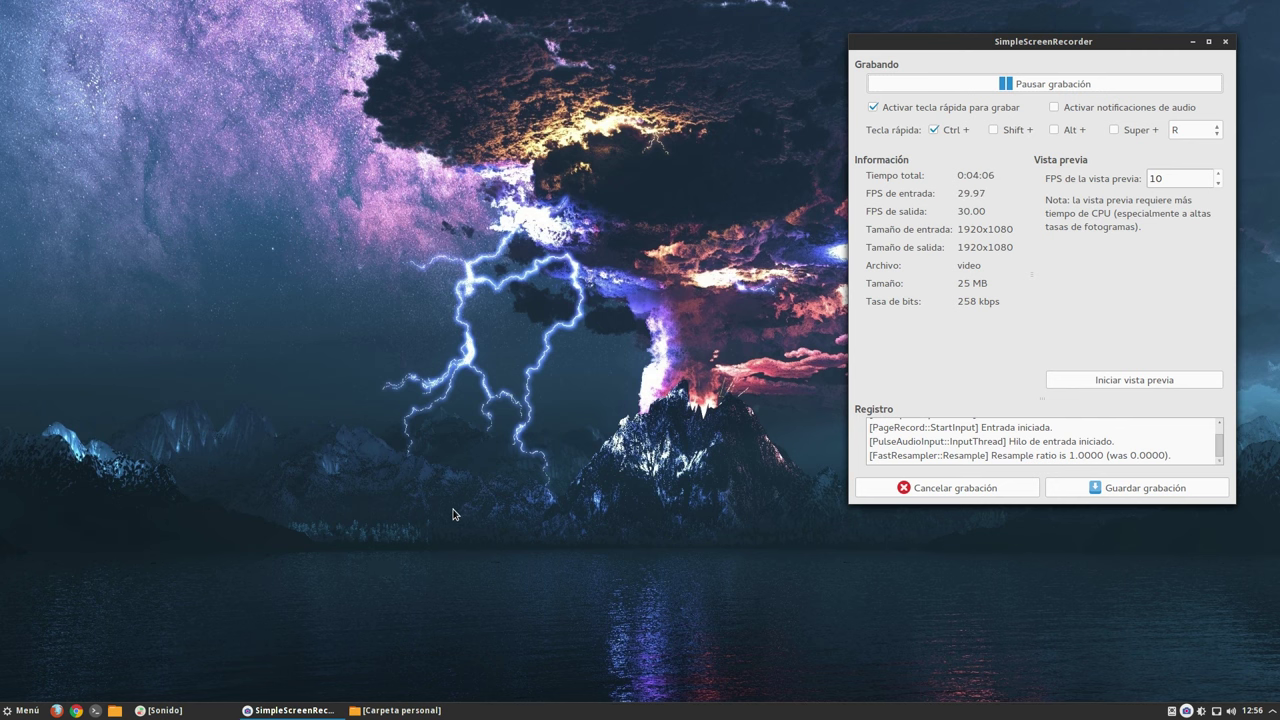
Step: Open the Audio folder in the home folder and shrink its window clear of the screen recorder
click(437, 712)
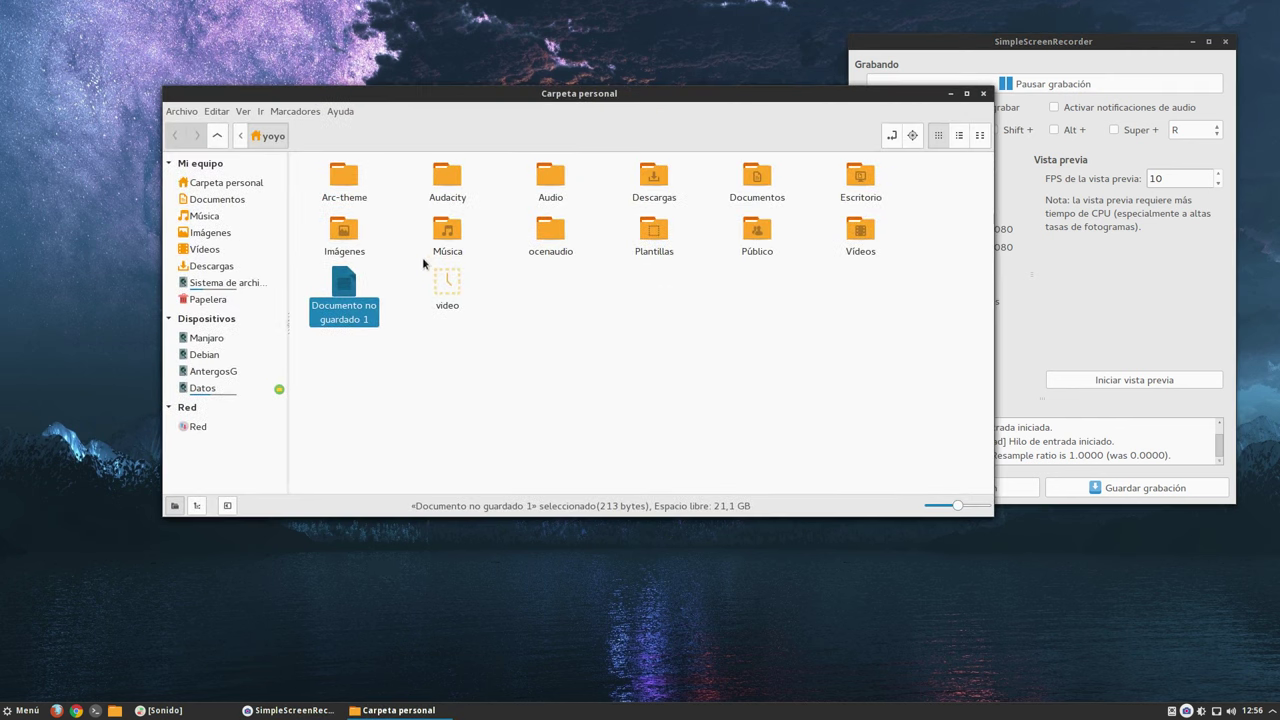
double_click(550, 178)
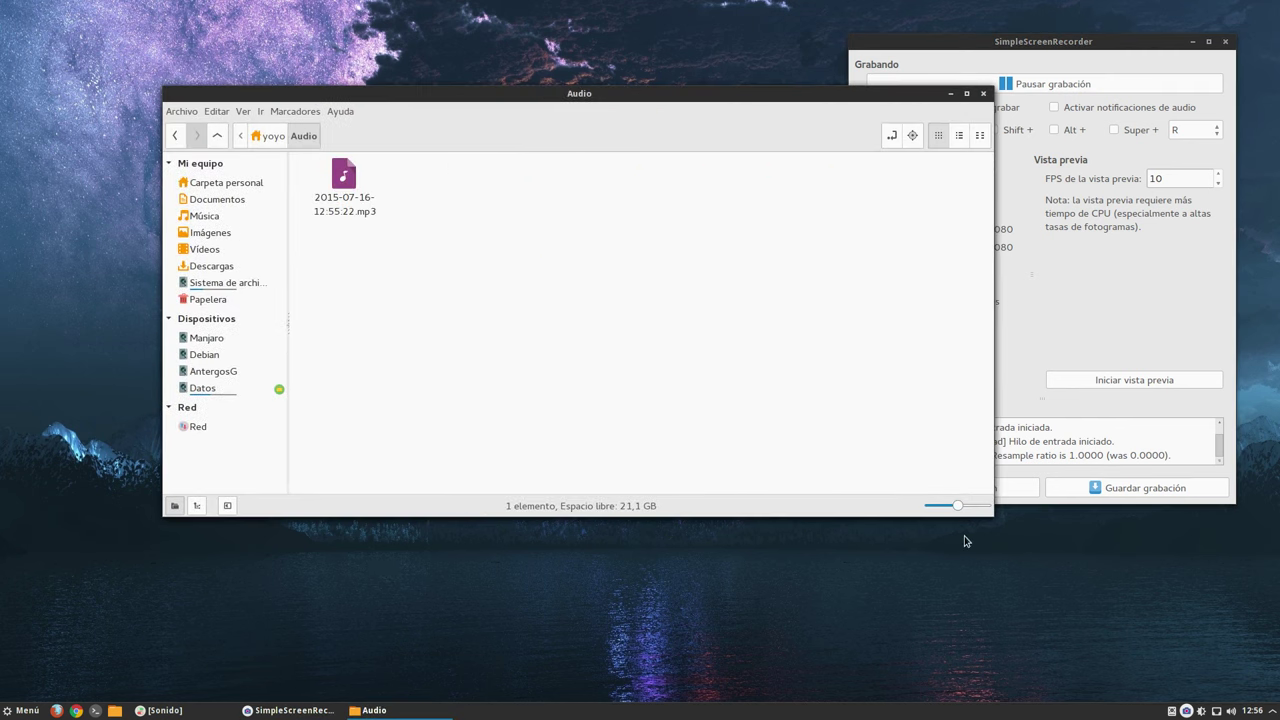
drag(978, 509, 734, 462)
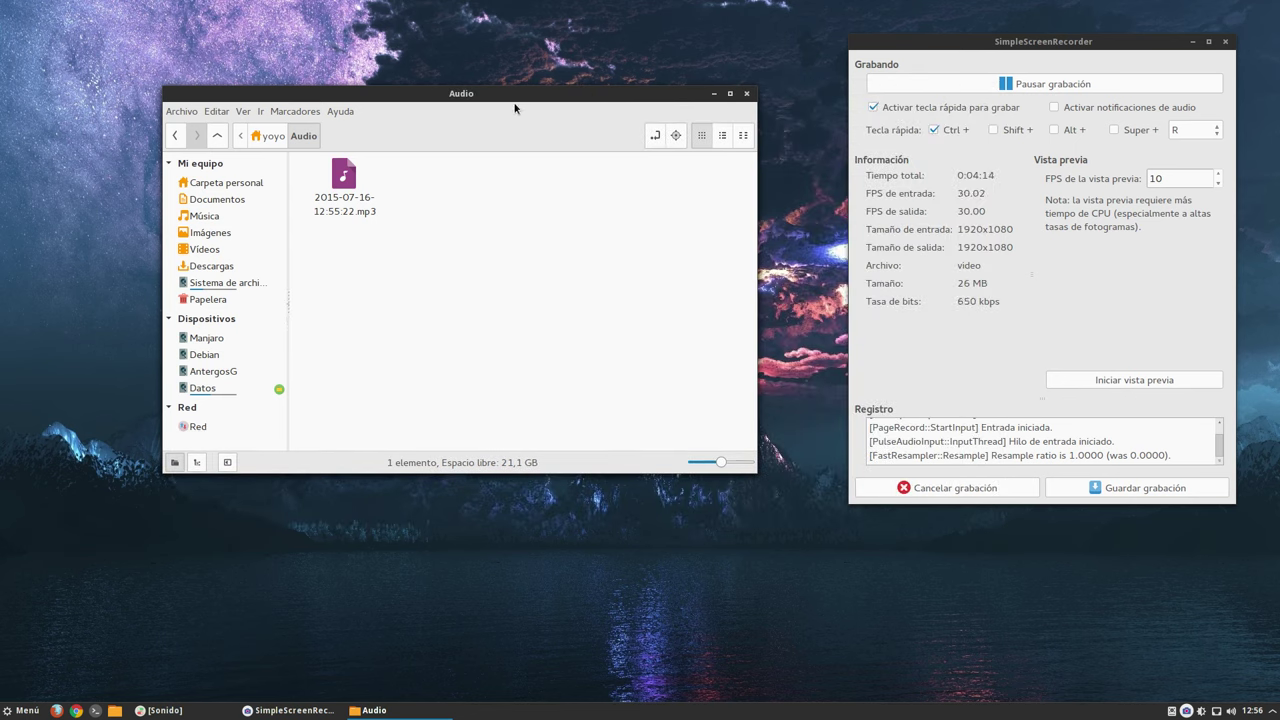
Step: Rename the recorded MP3 file in the Audio folder to origin.mp3
right_click(341, 181)
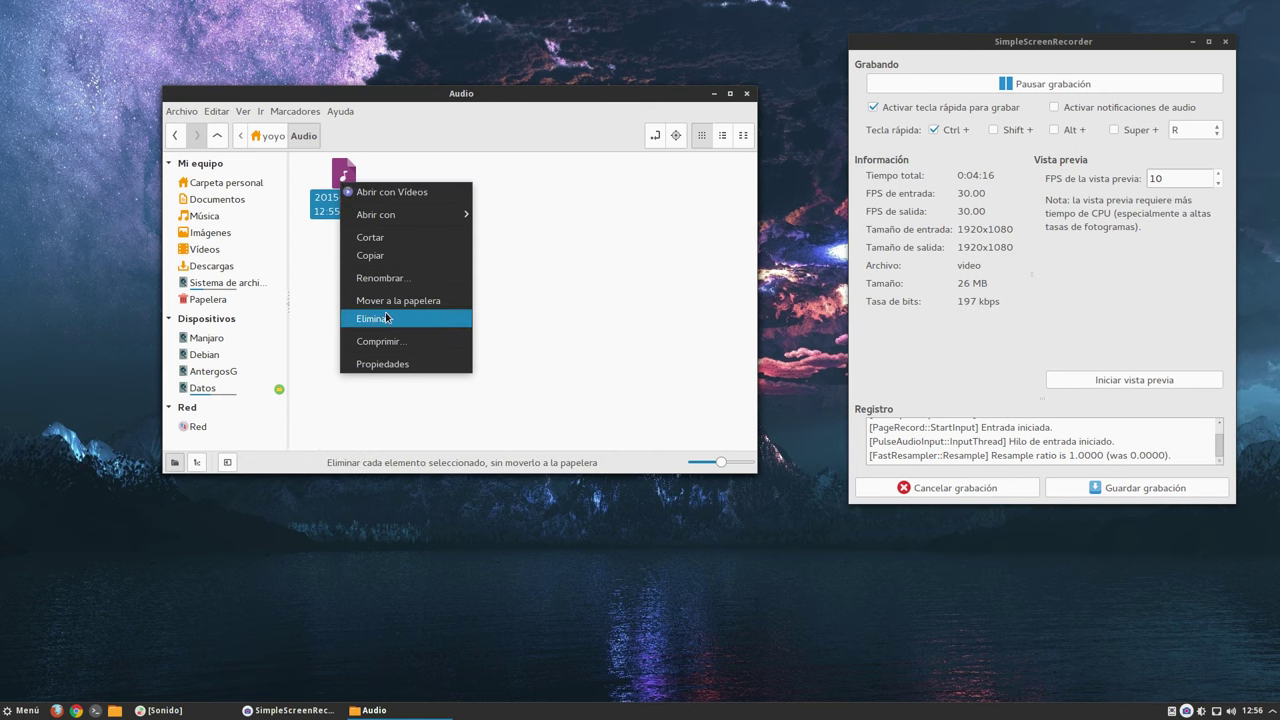
click(369, 279)
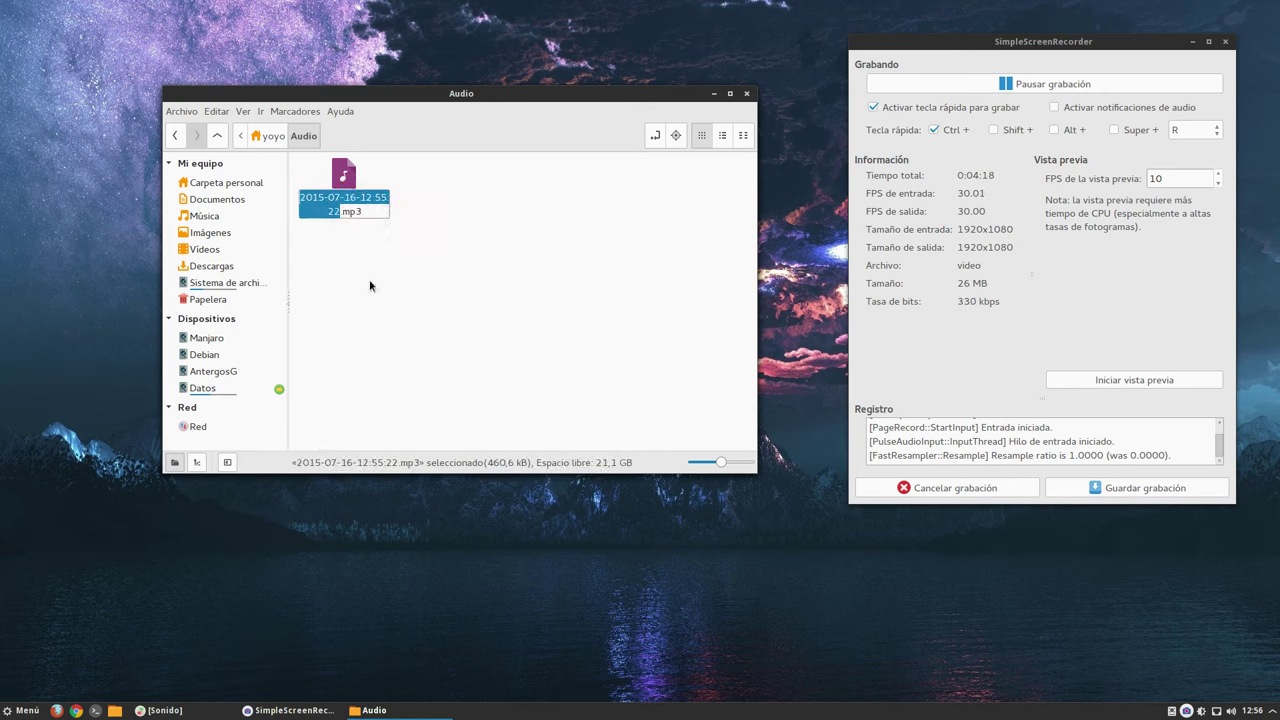
text(origin)
key(Return)
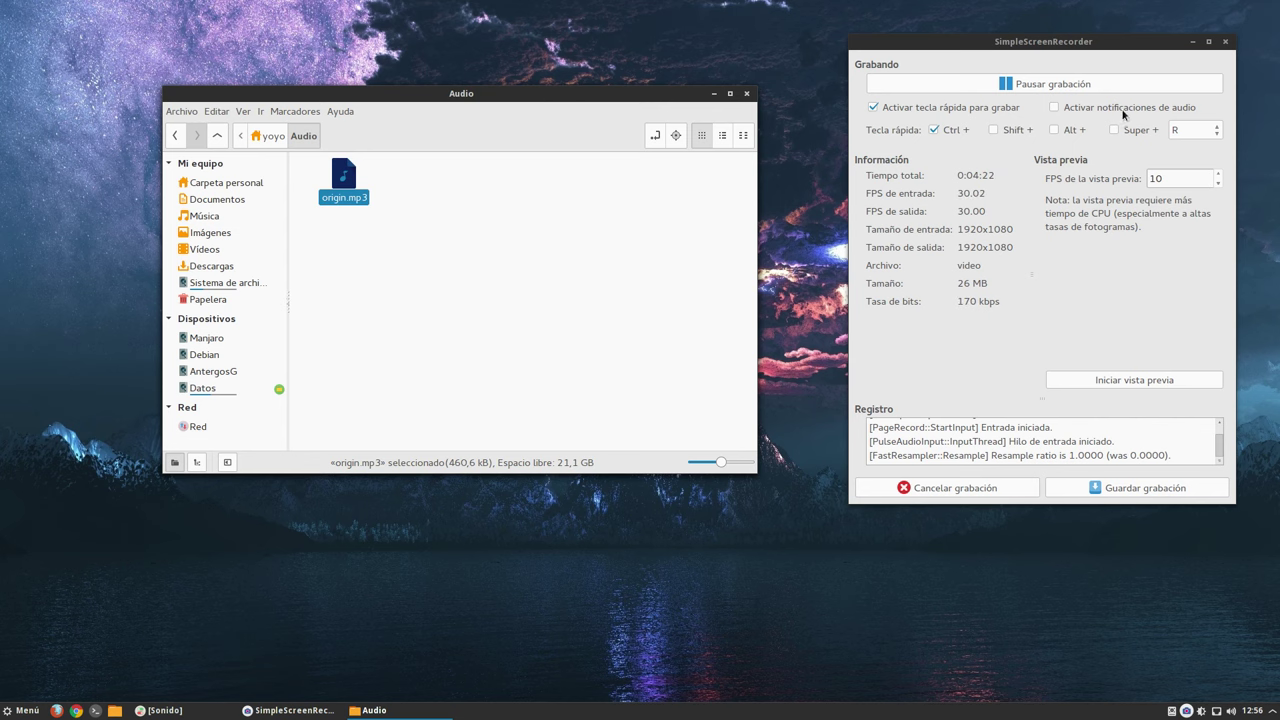
Step: Minimize SimpleScreenRecorder, move the Audio folder window aside, and launch Audacity, dismissing its welcome window
click(1192, 41)
drag(489, 97, 981, 316)
click(22, 710)
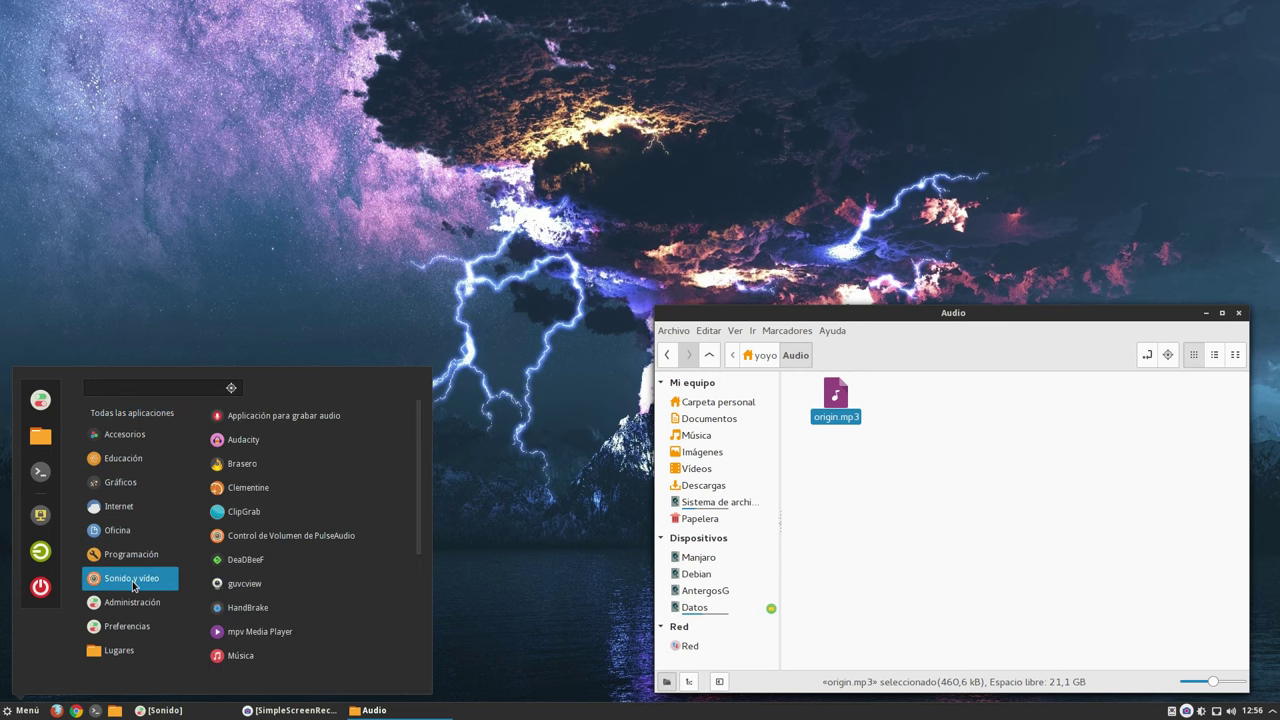
click(255, 440)
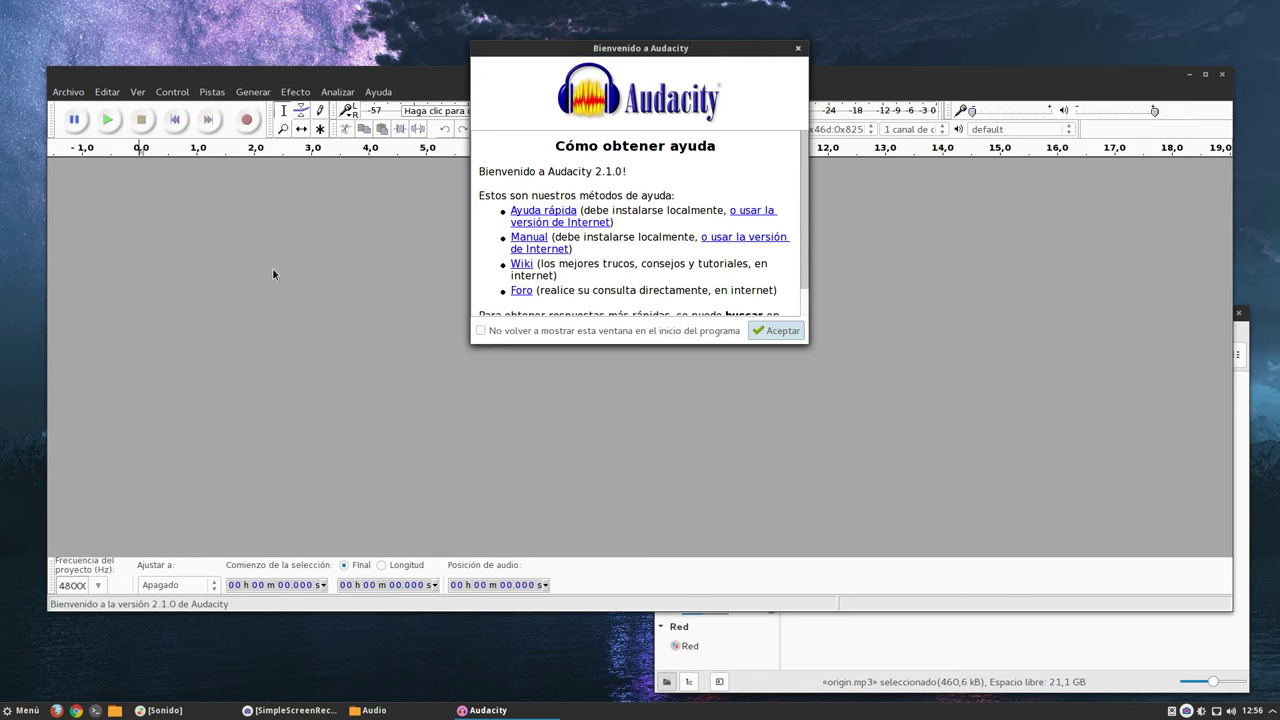
click(776, 332)
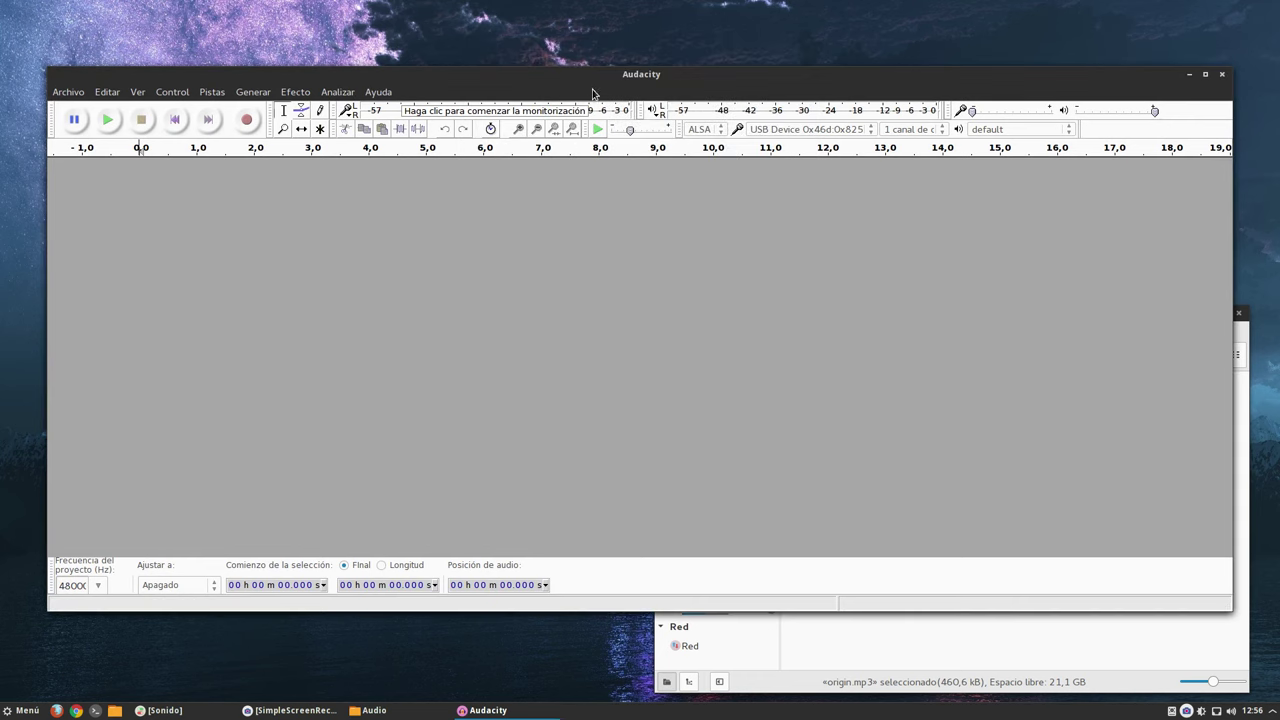
Step: Shrink the Audacity window and place the Audio folder window below it so the two do not overlap
drag(600, 80, 573, 33)
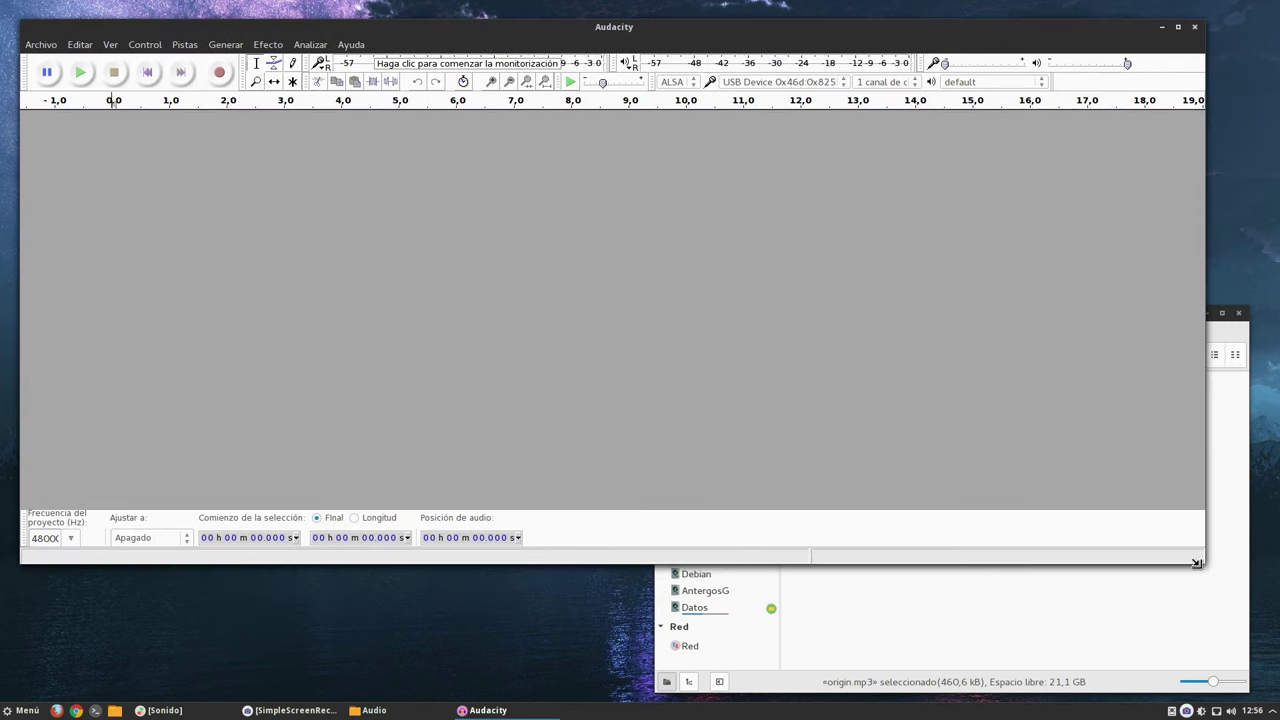
drag(1196, 563, 1120, 364)
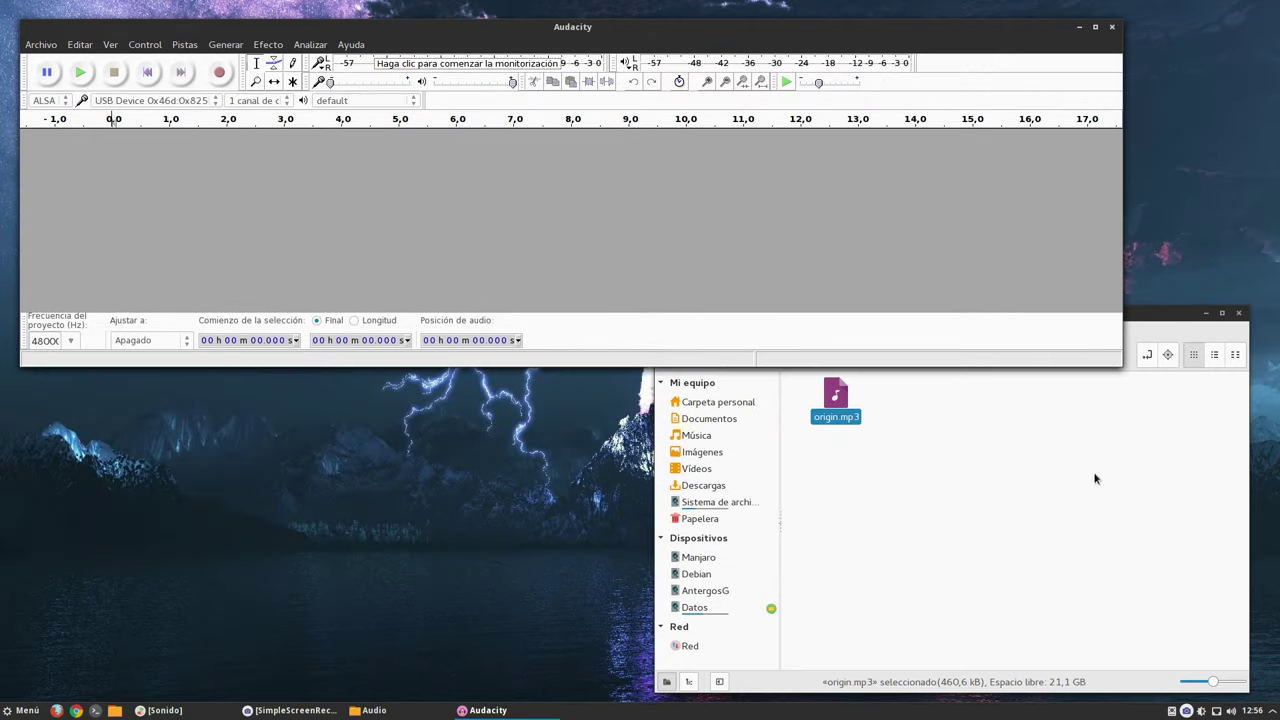
click(1094, 478)
drag(1057, 318, 1058, 447)
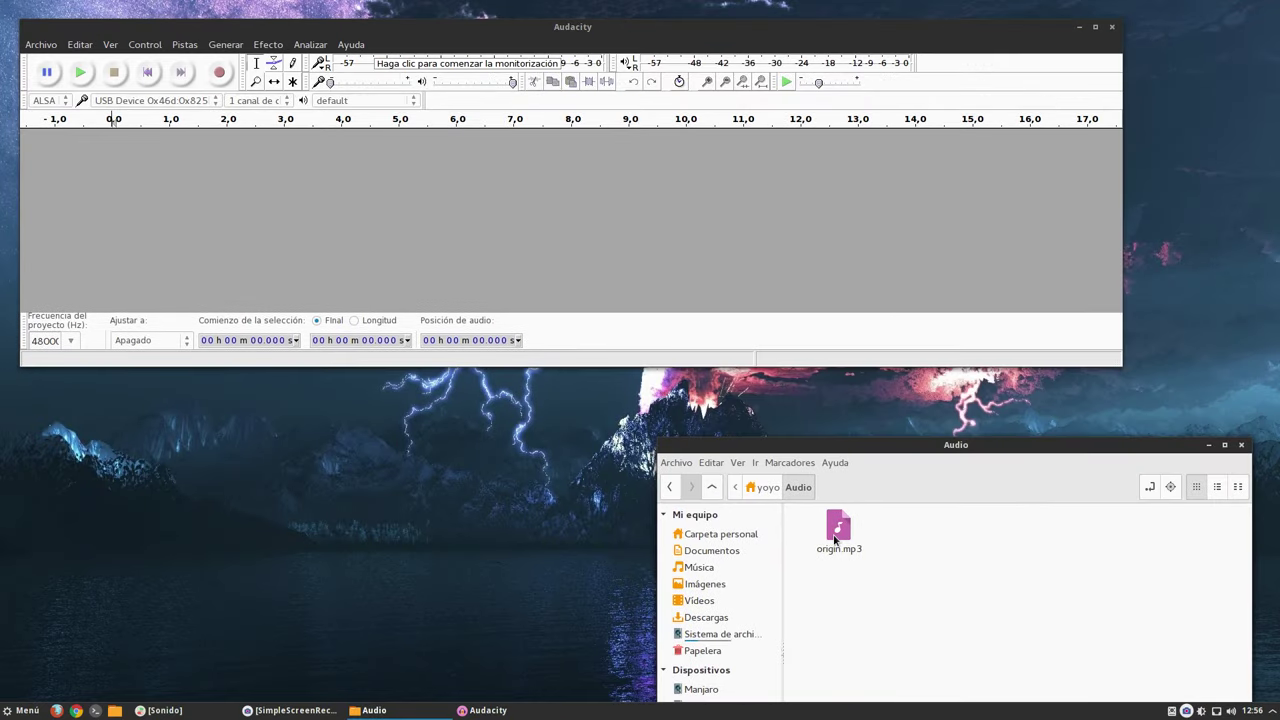
Step: Import origin.mp3 from the Audio folder into the Audacity project, minimize the folder, and reposition the Audacity window
drag(835, 540, 87, 190)
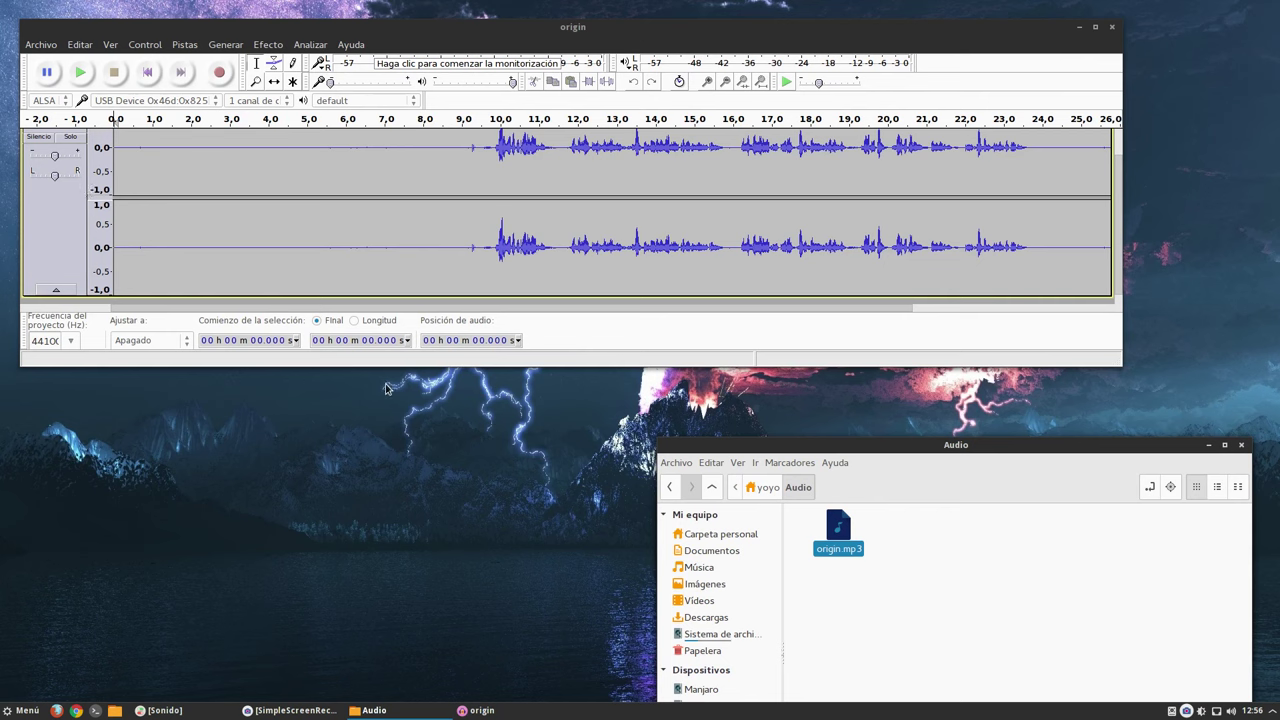
click(1207, 445)
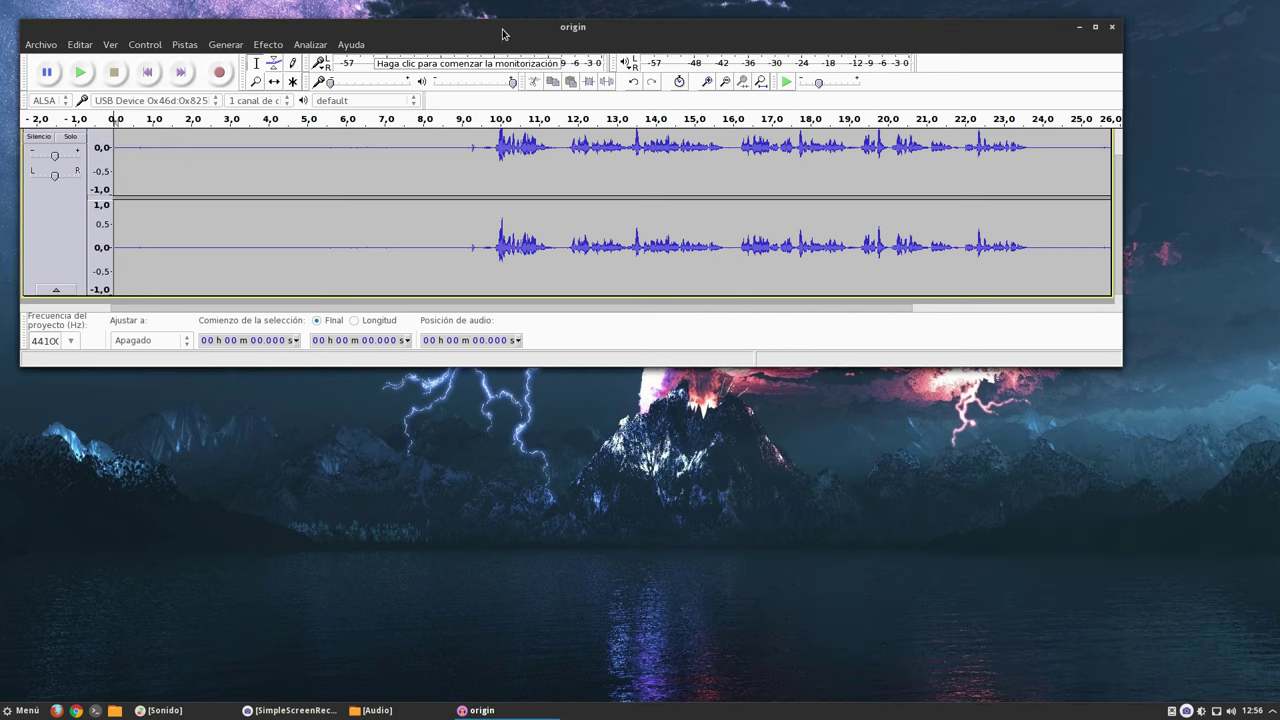
drag(500, 30, 522, 73)
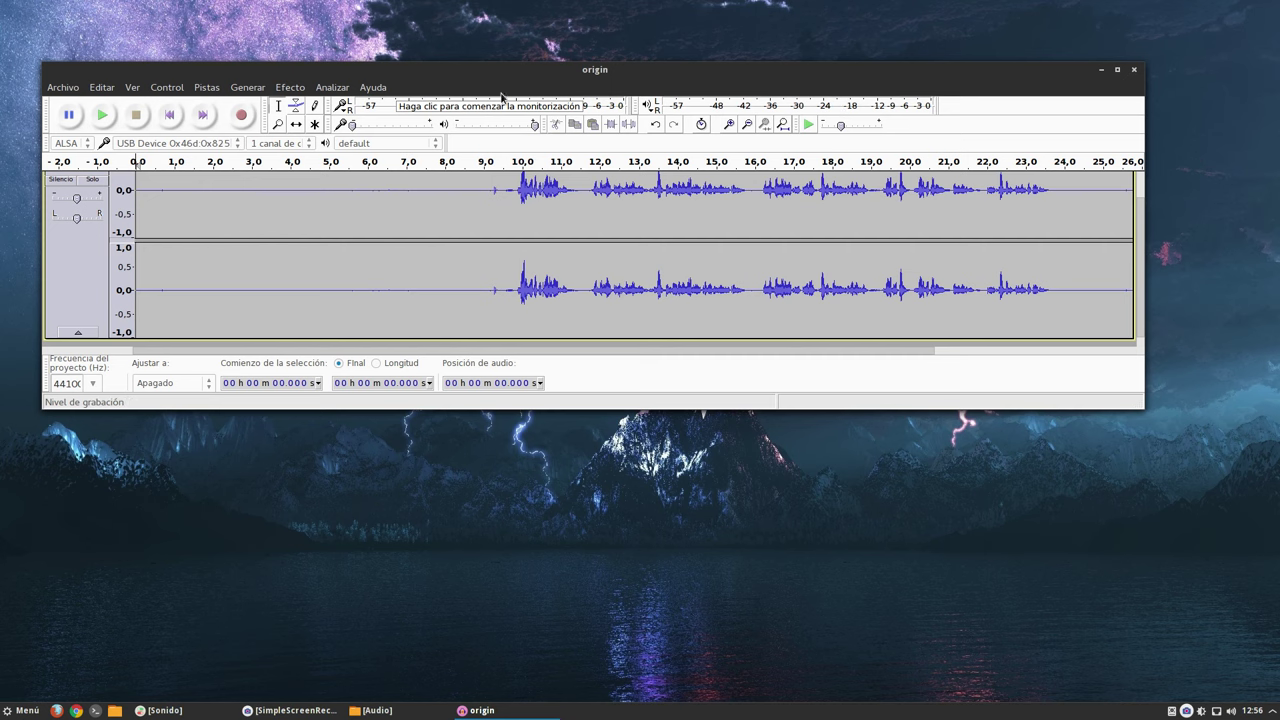
drag(431, 79, 419, 91)
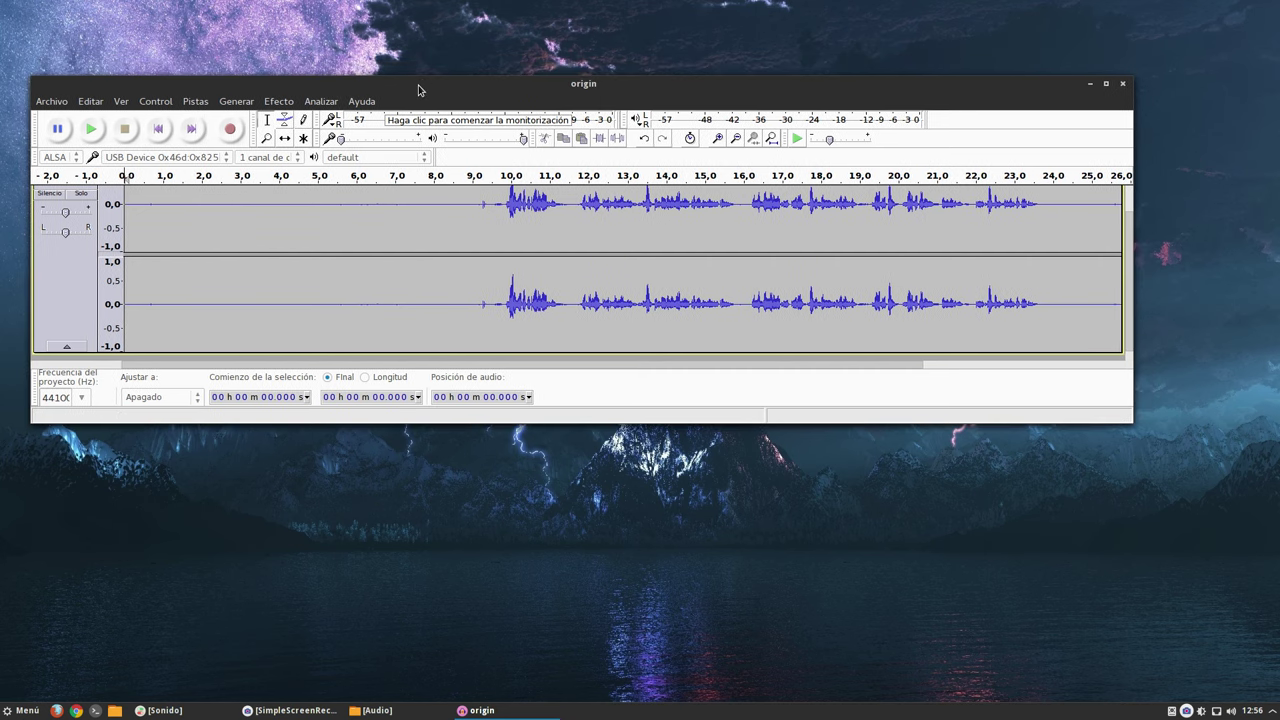
Step: Play the origin track to listen to the silent opening and the recorded voice, and stop playback
key(space)
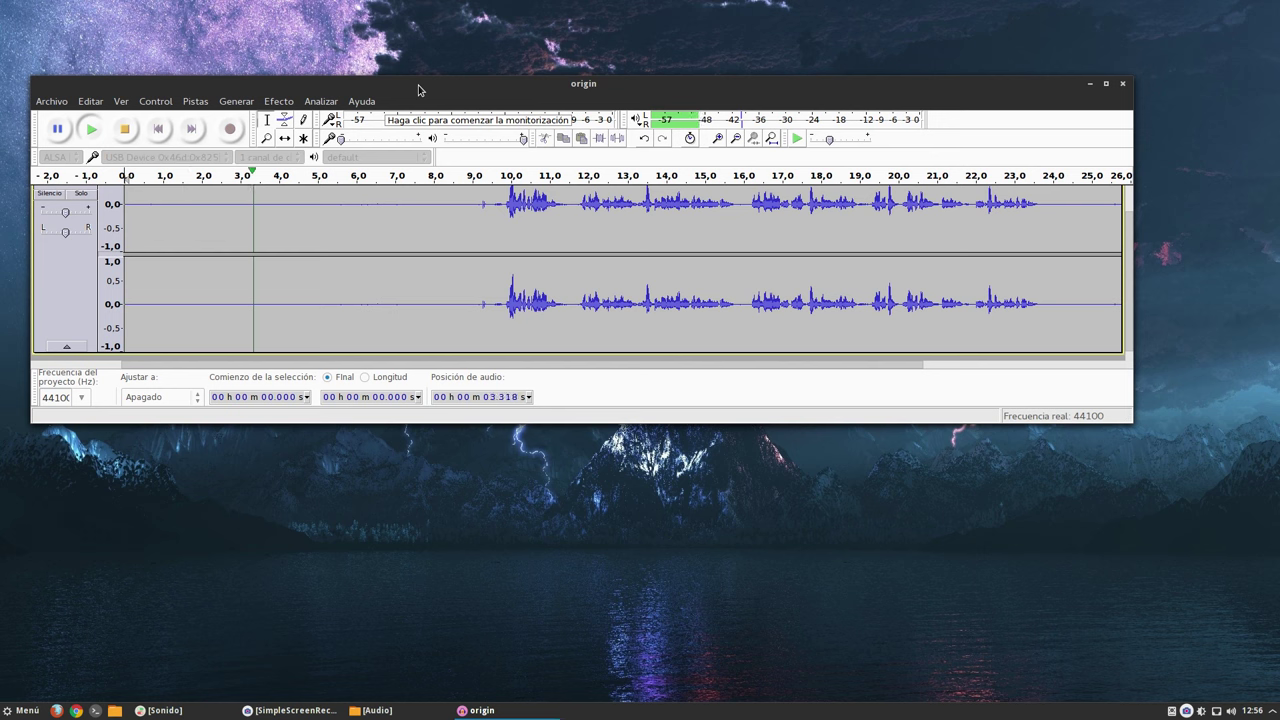
key(space)
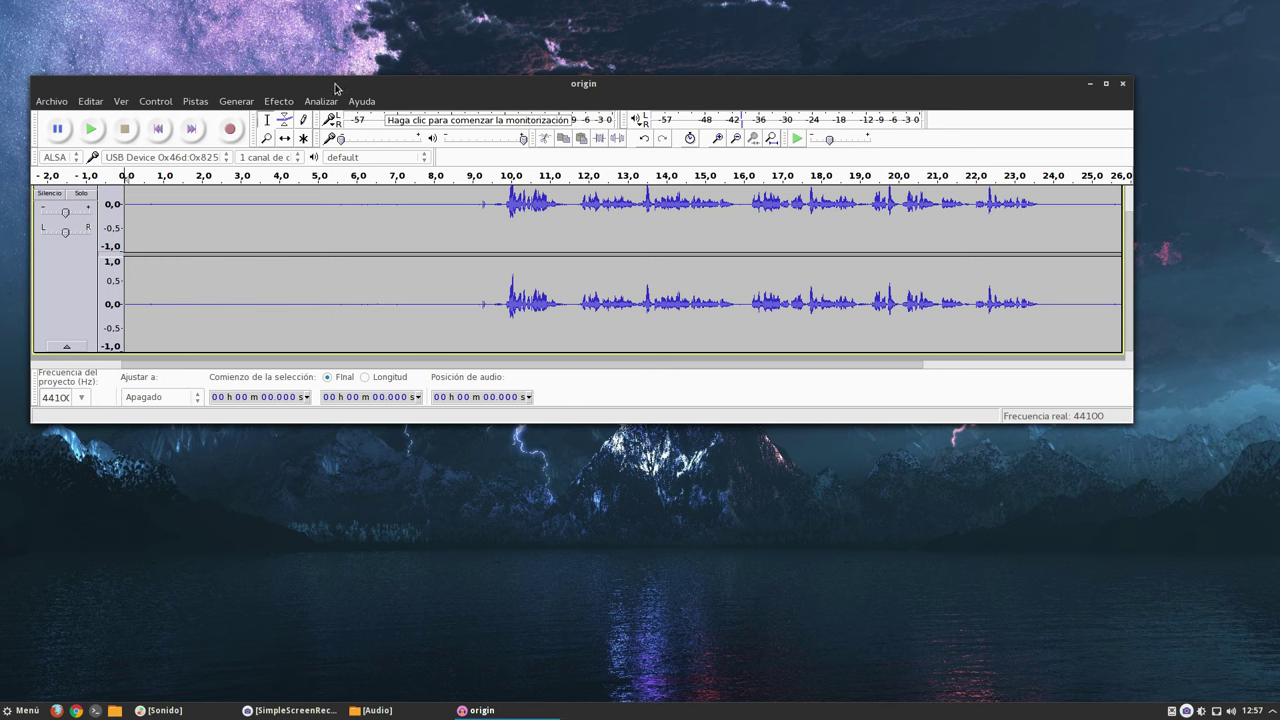
key(space)
click(411, 179)
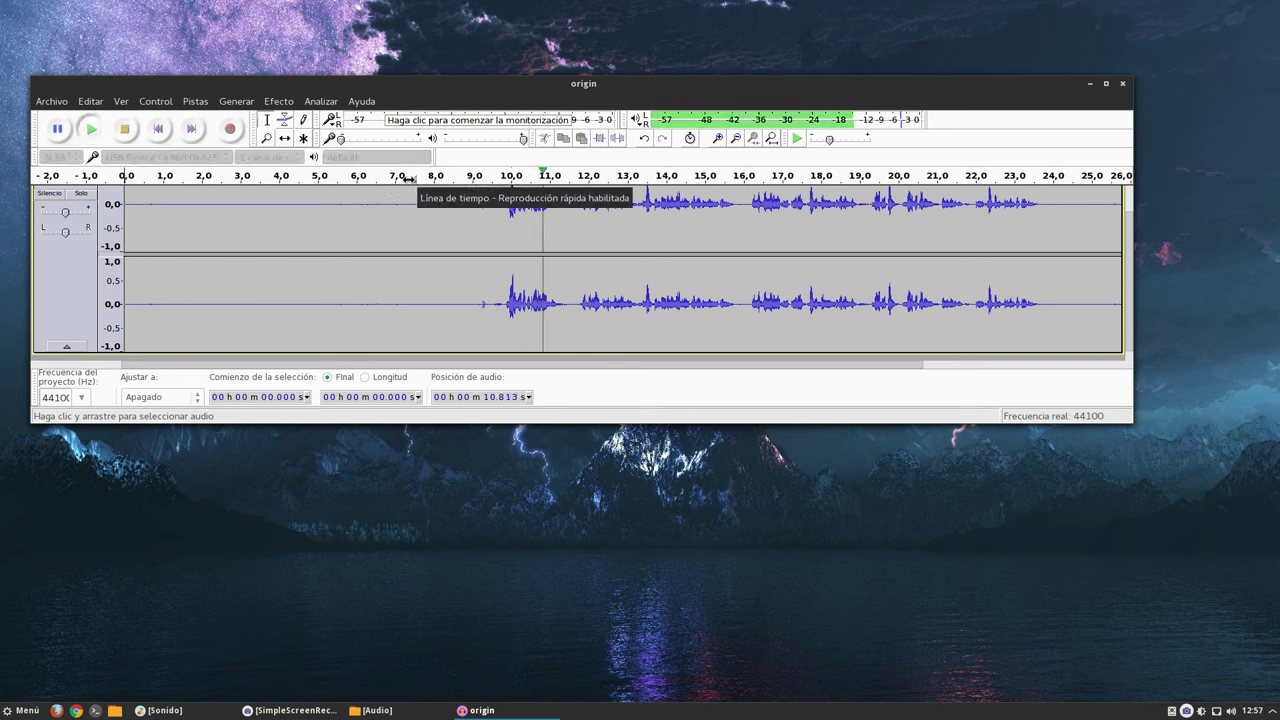
click(371, 180)
click(370, 180)
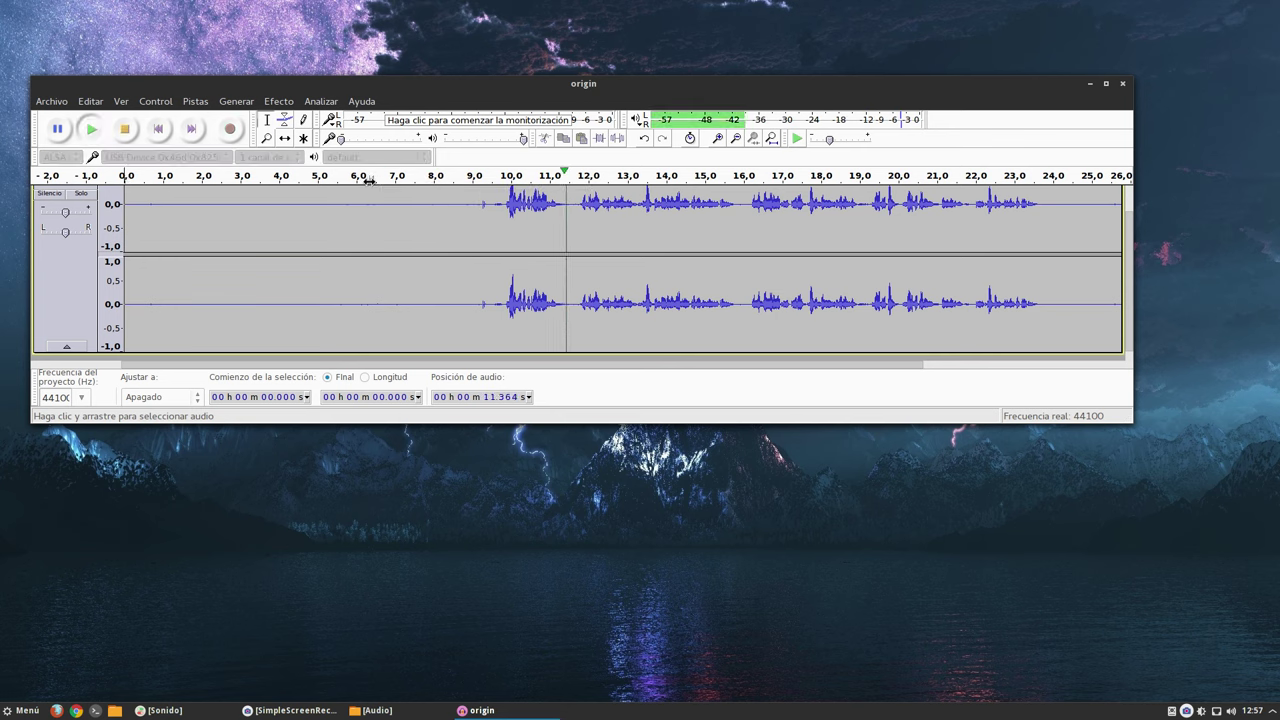
click(370, 180)
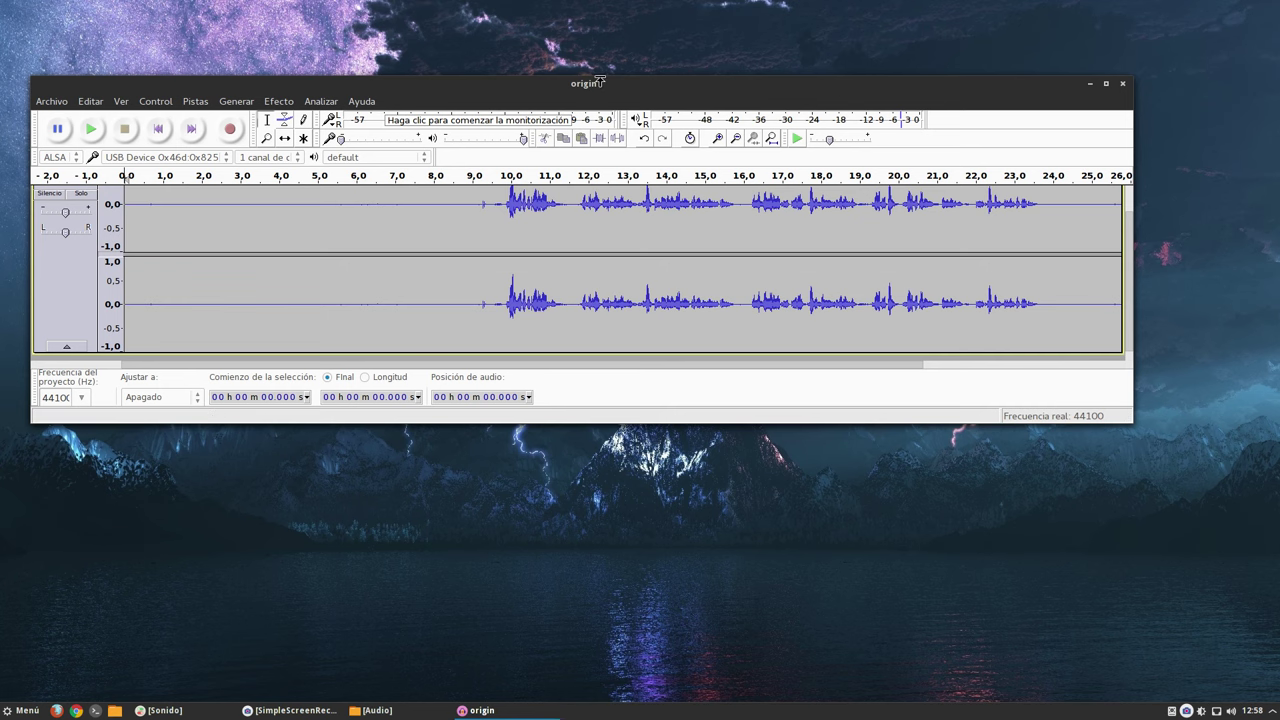
Step: Play the silent opening before the voice to listen to its background noise, and stop playback
drag(594, 88, 590, 72)
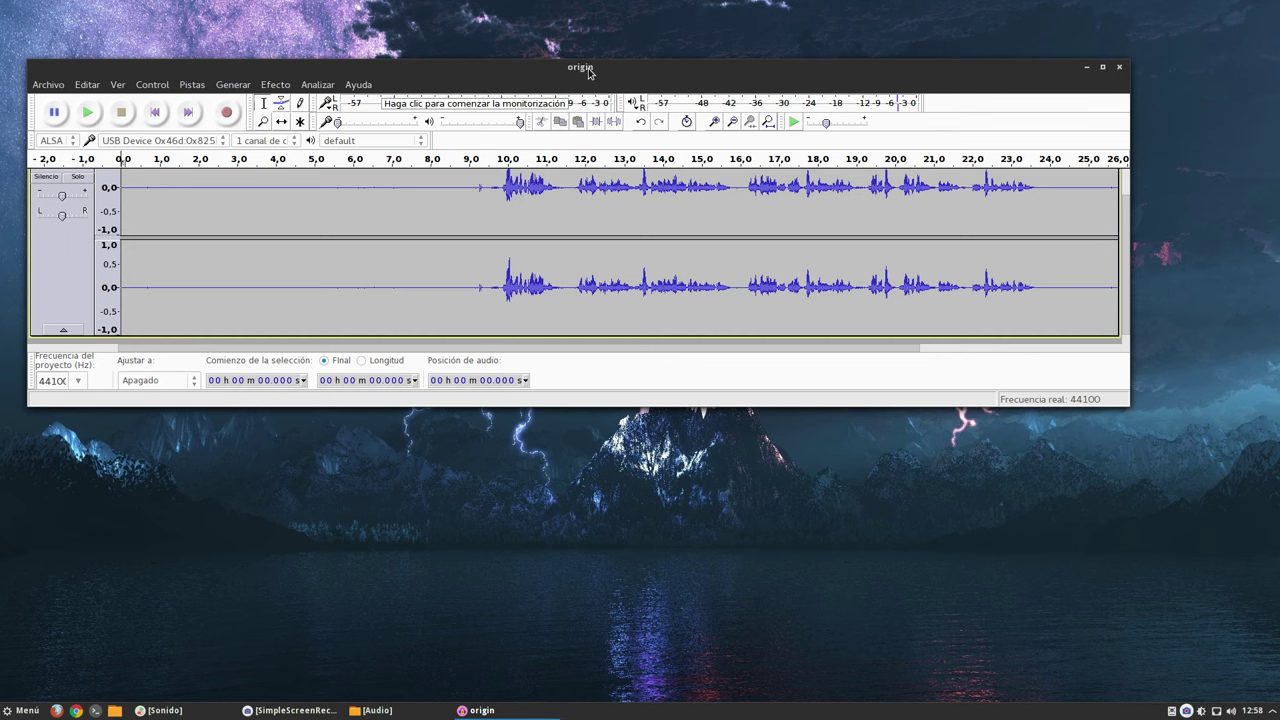
click(253, 163)
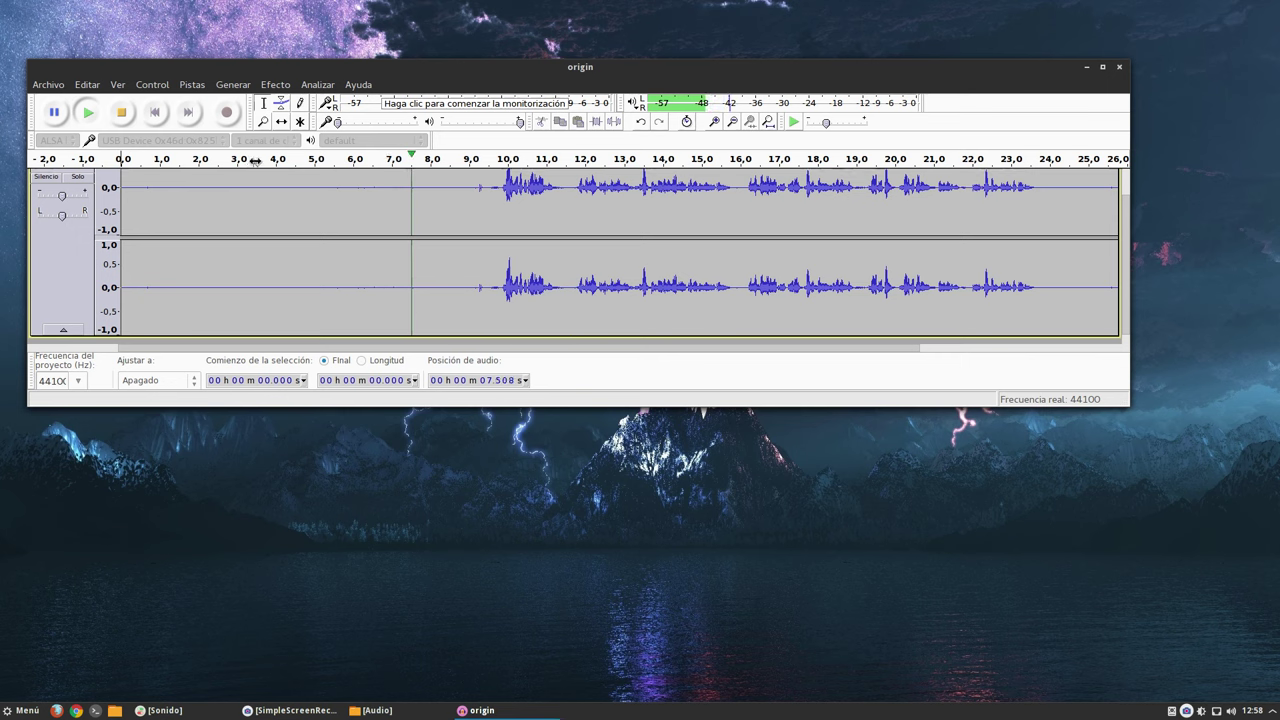
key(space)
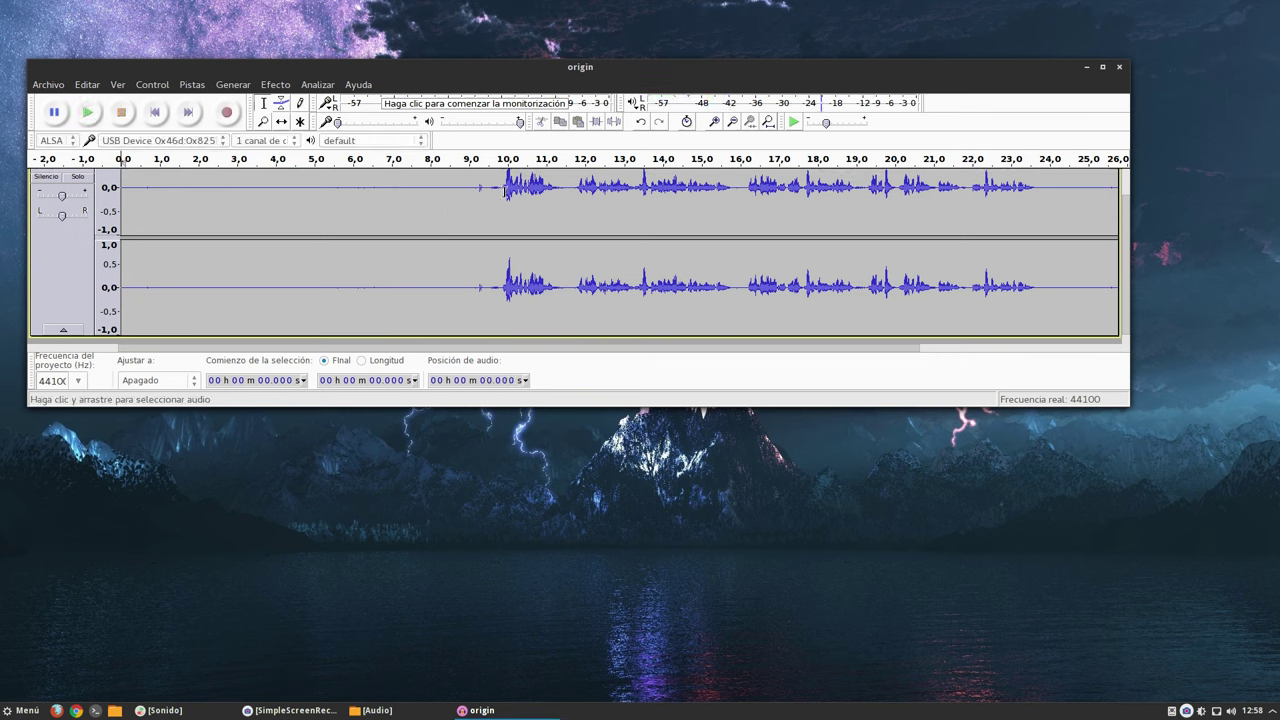
click(488, 161)
key(space)
Step: Select the silent opening from 0 to about 9.8 s and capture it as the Noise Reduction profile
drag(500, 188, 115, 197)
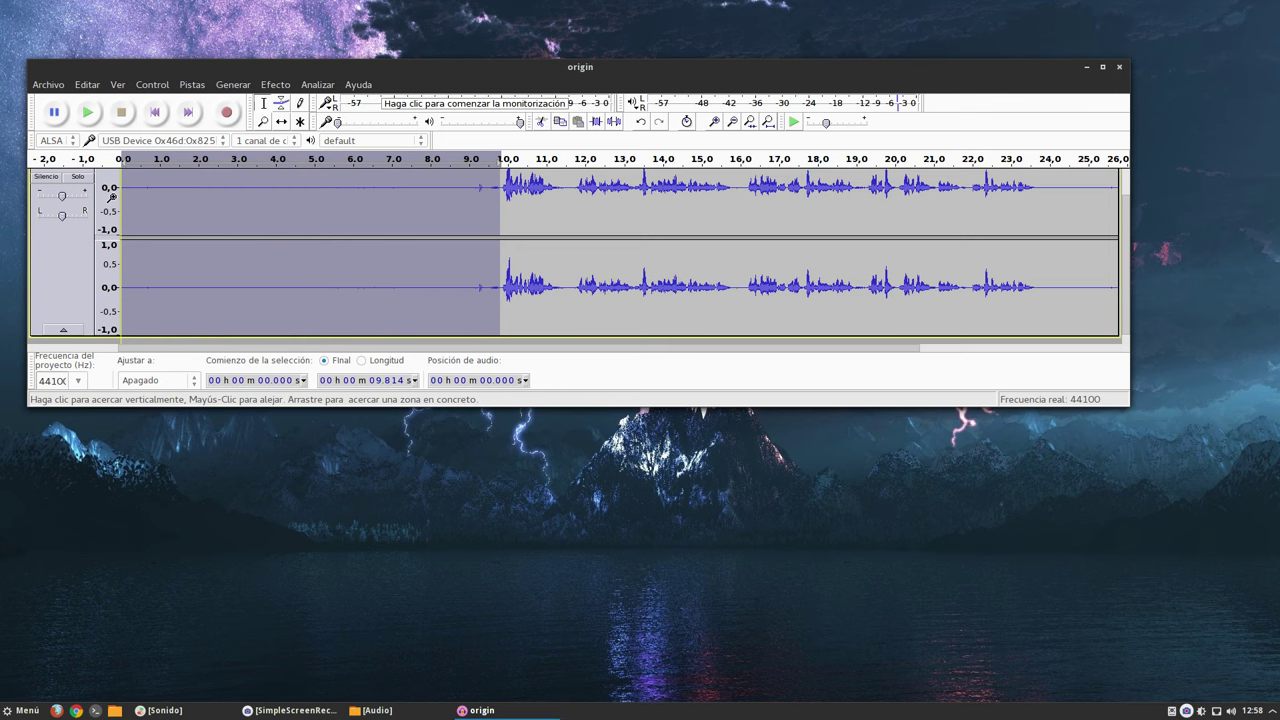
click(274, 86)
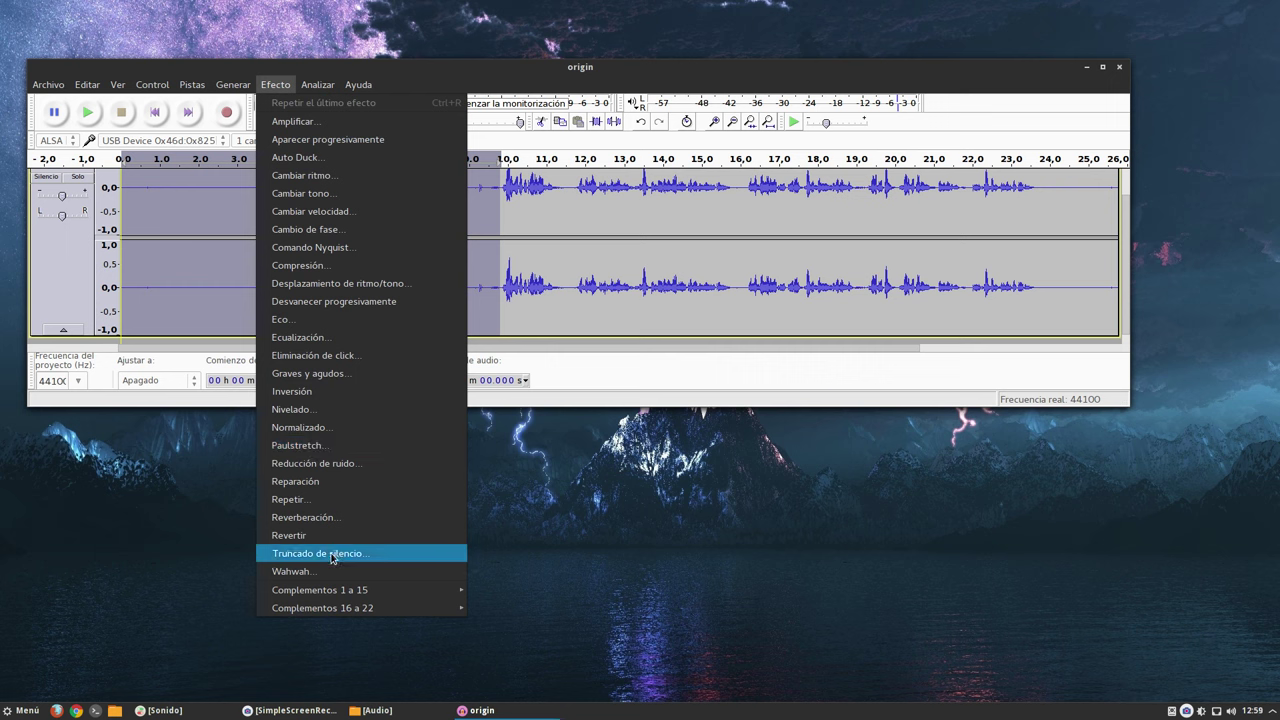
click(305, 468)
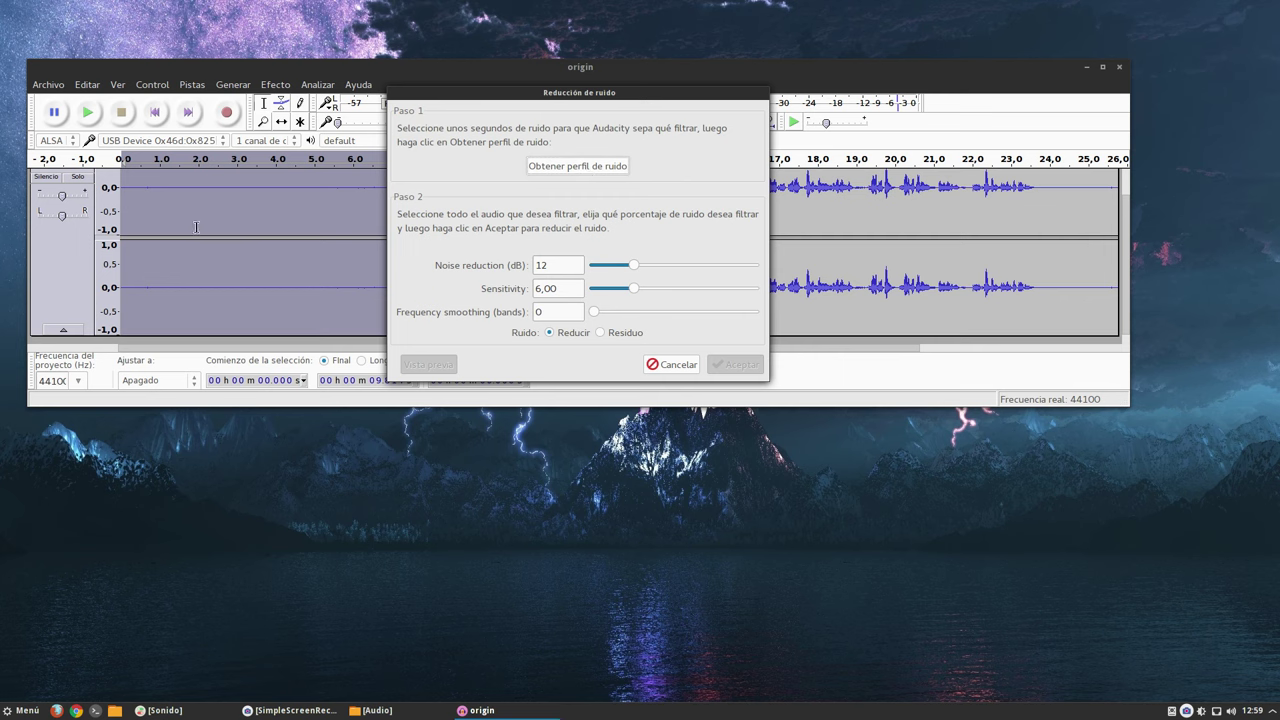
click(556, 167)
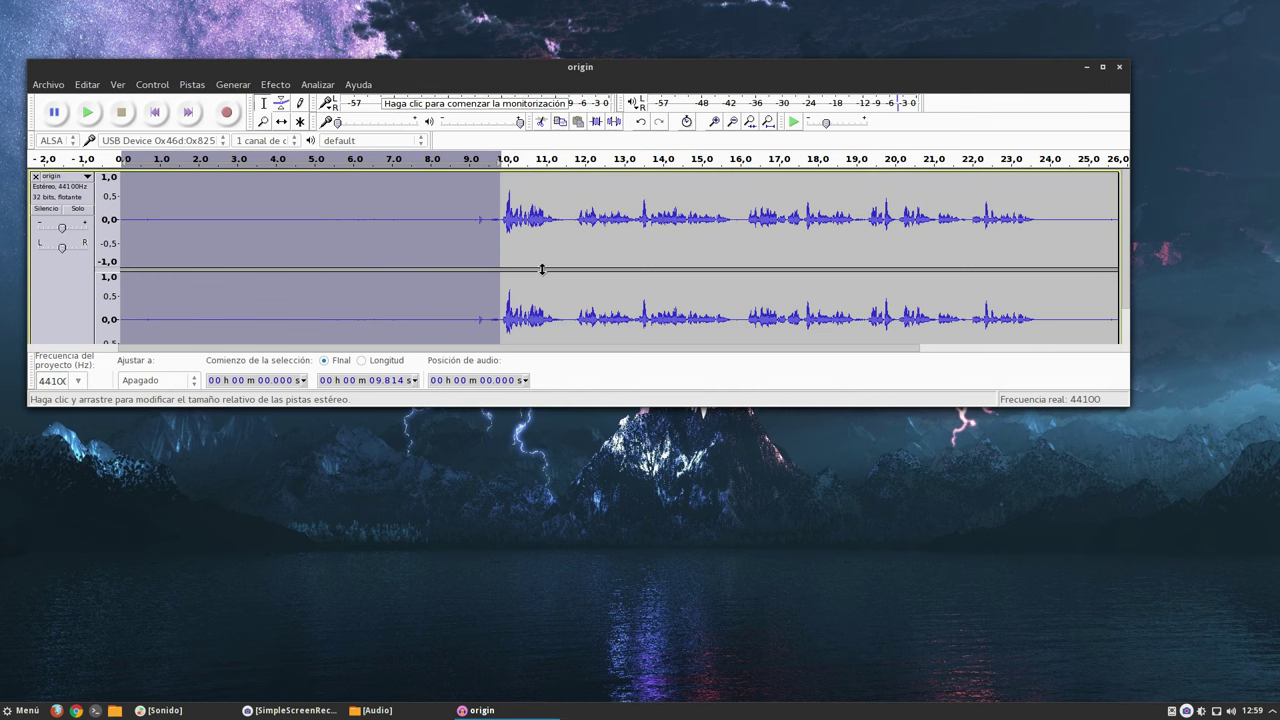
Step: Apply Noise Reduction to the voice section from about 9.9 to 23.7 s, with 12 dB reduction, sensitivity 6.00 and 0 smoothing bands
click(552, 332)
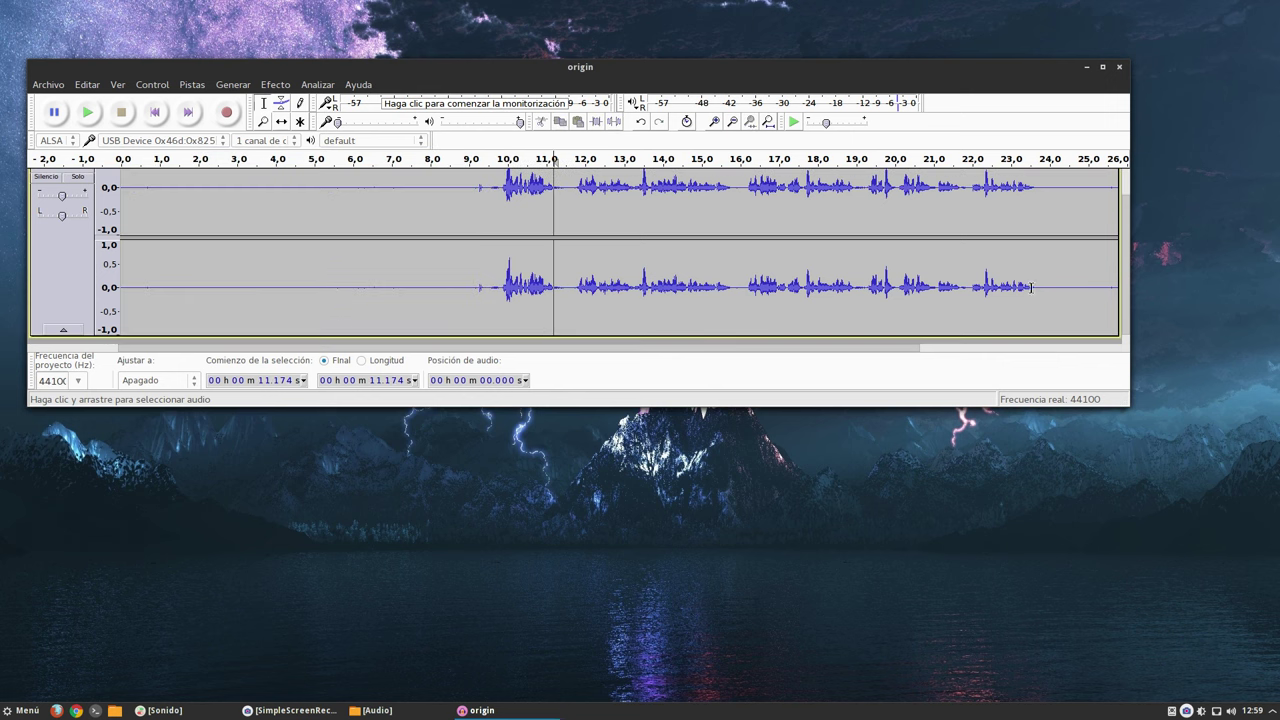
drag(1038, 287, 503, 290)
scroll(503, 290, up, 1)
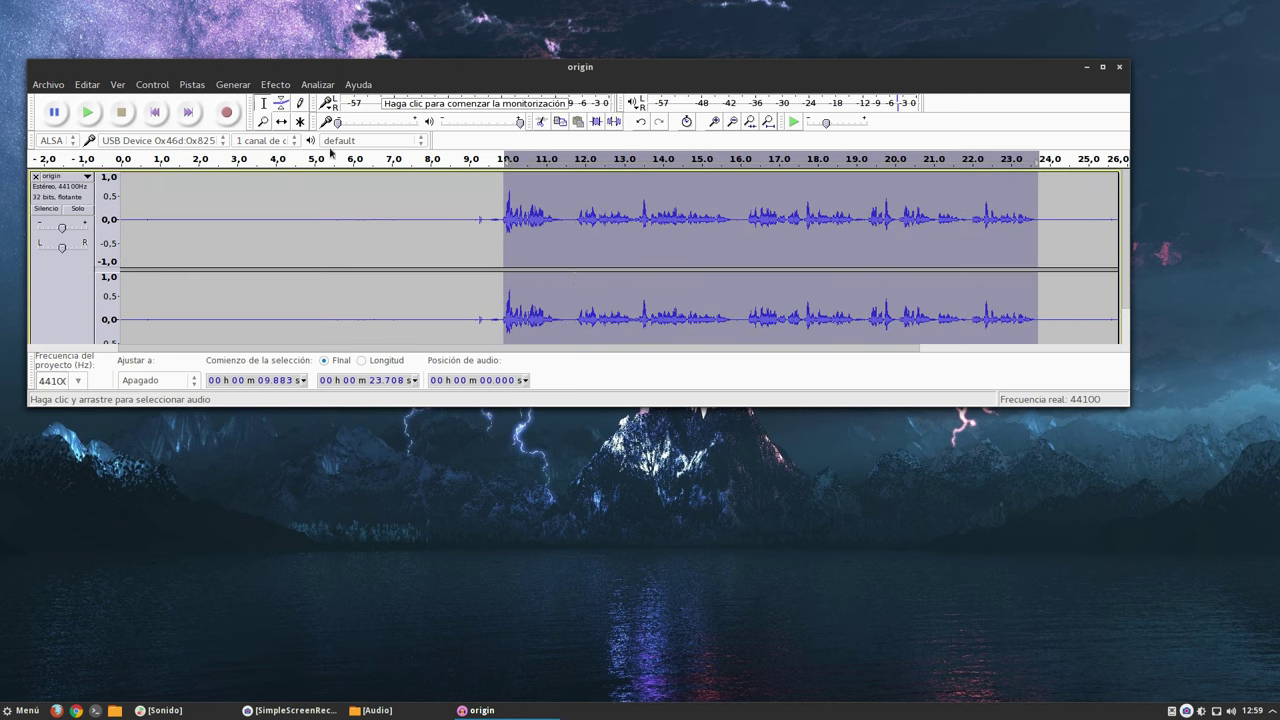
click(276, 85)
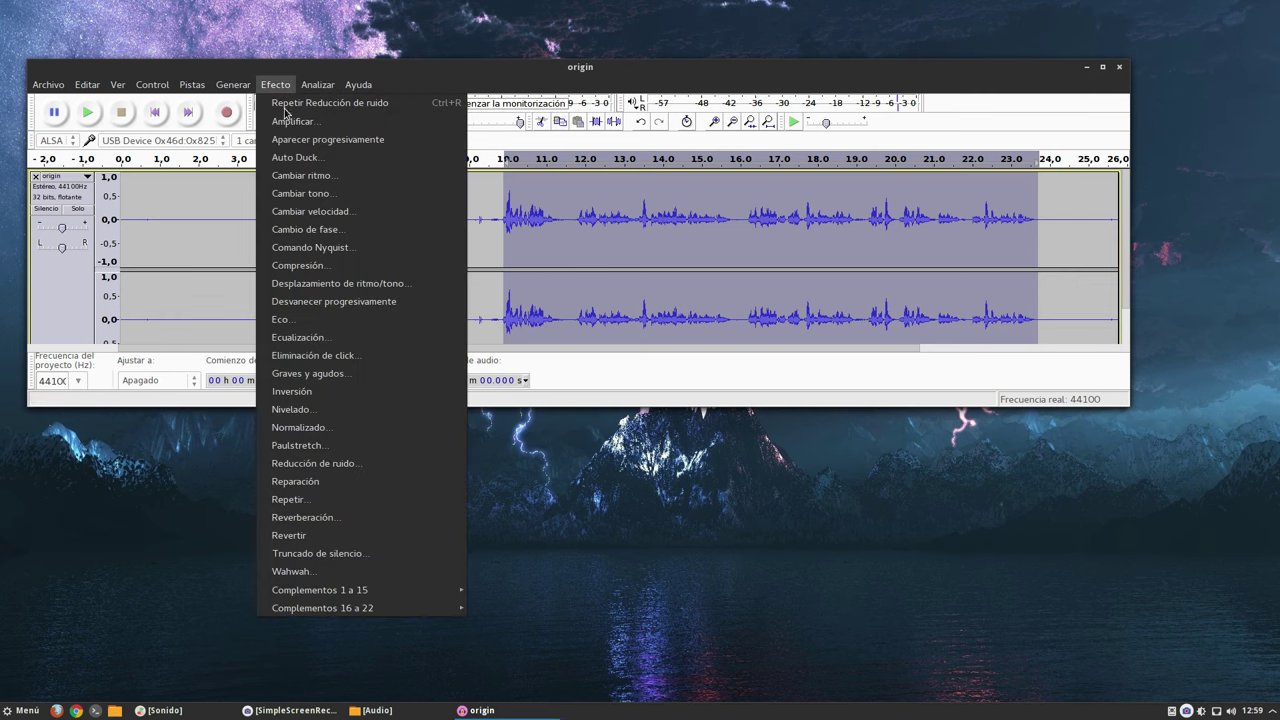
click(326, 464)
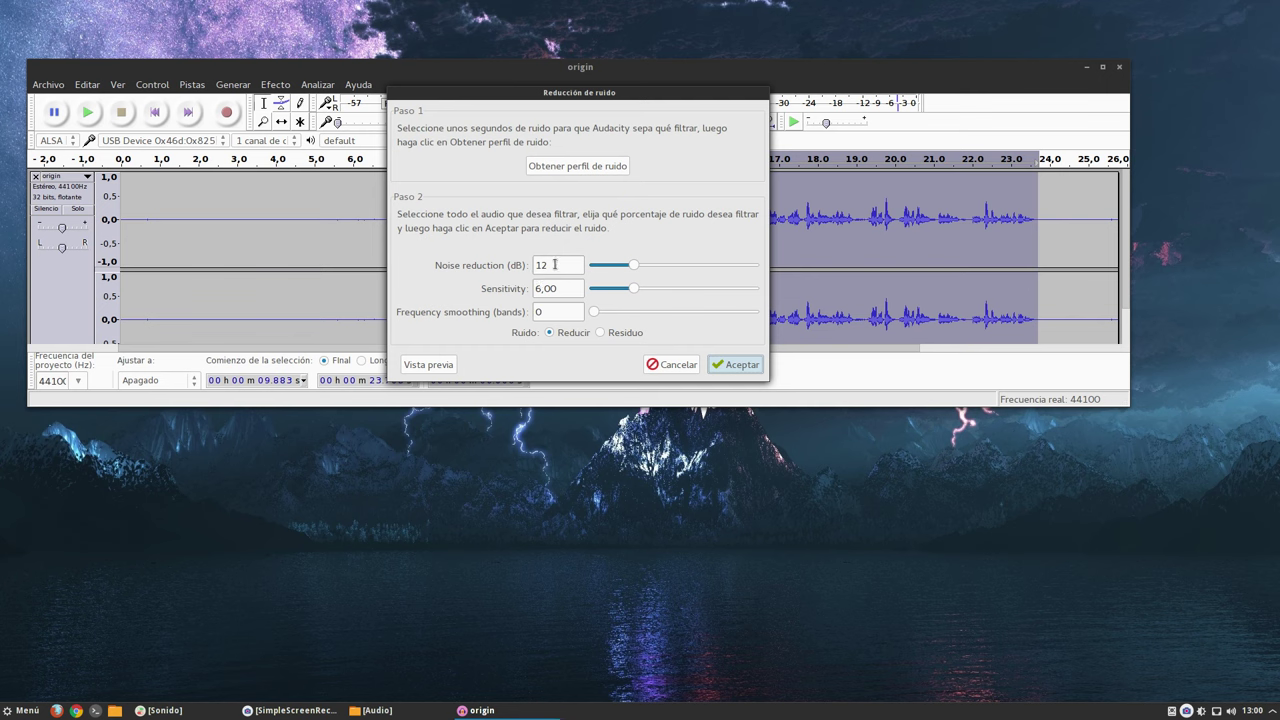
click(735, 365)
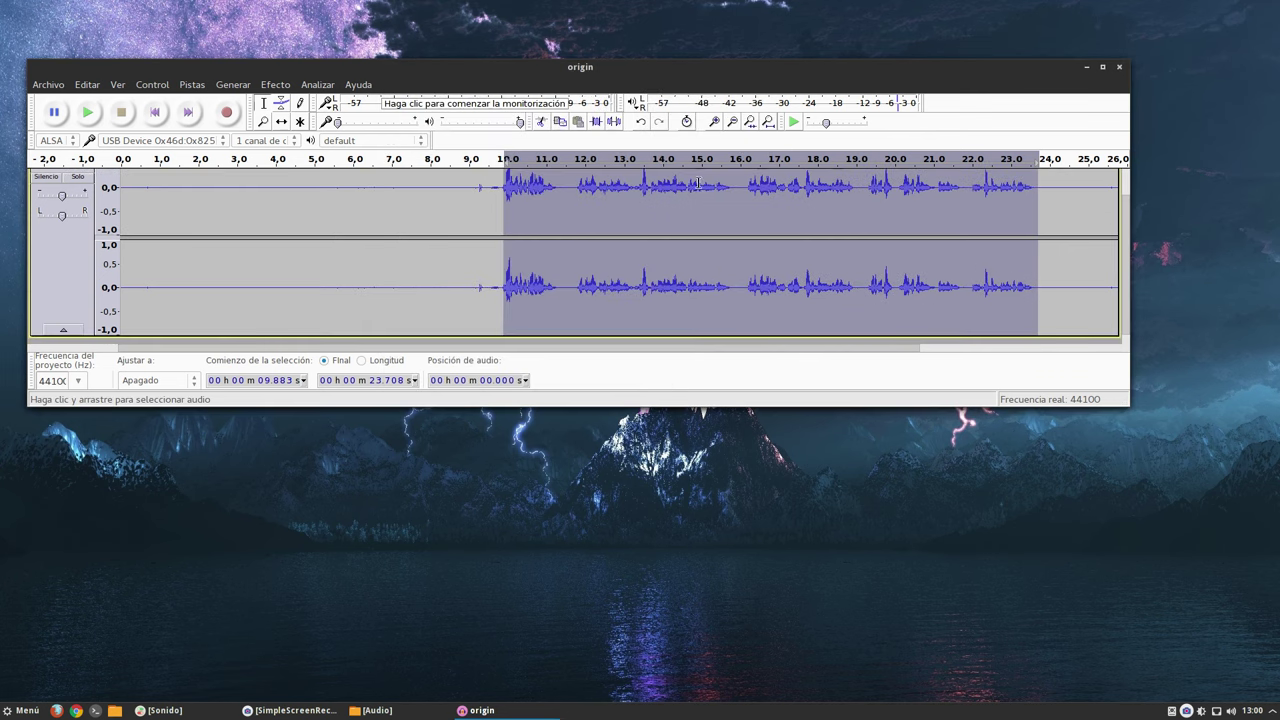
Step: Enlarge the project window slightly and play the noise-reduced voice section to check it, stopping playback each time
drag(1123, 403, 1176, 441)
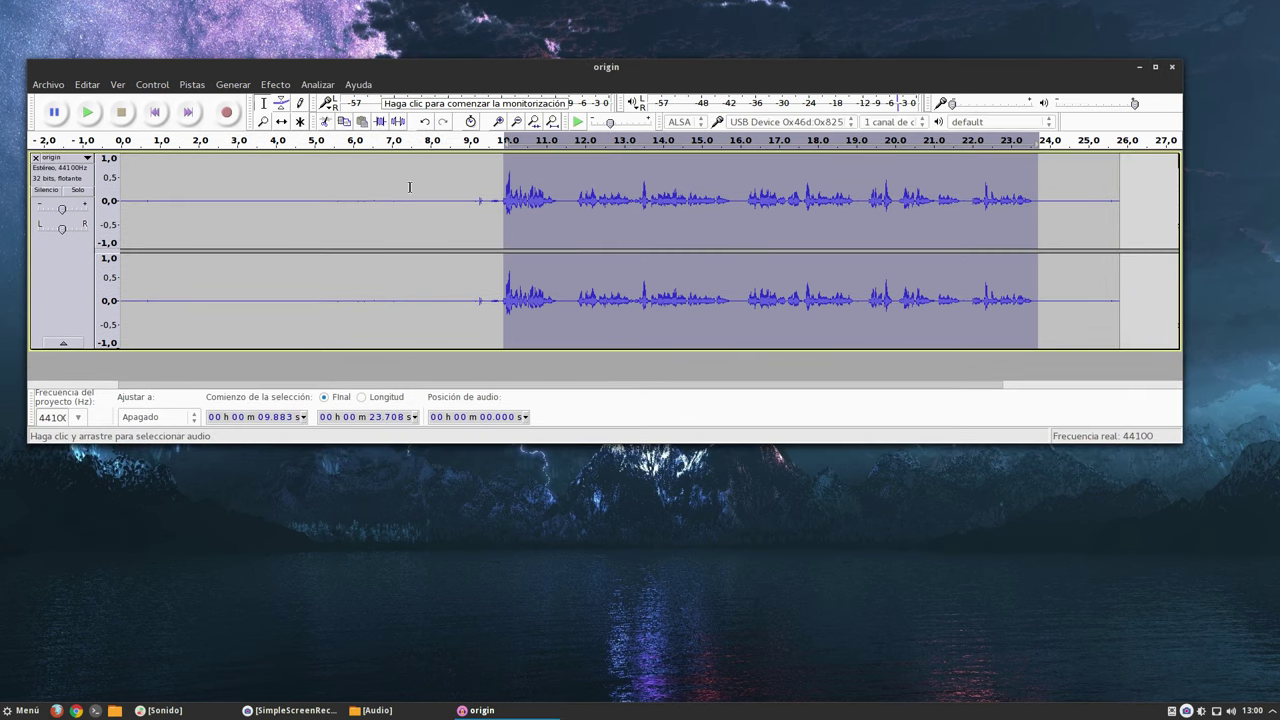
click(304, 148)
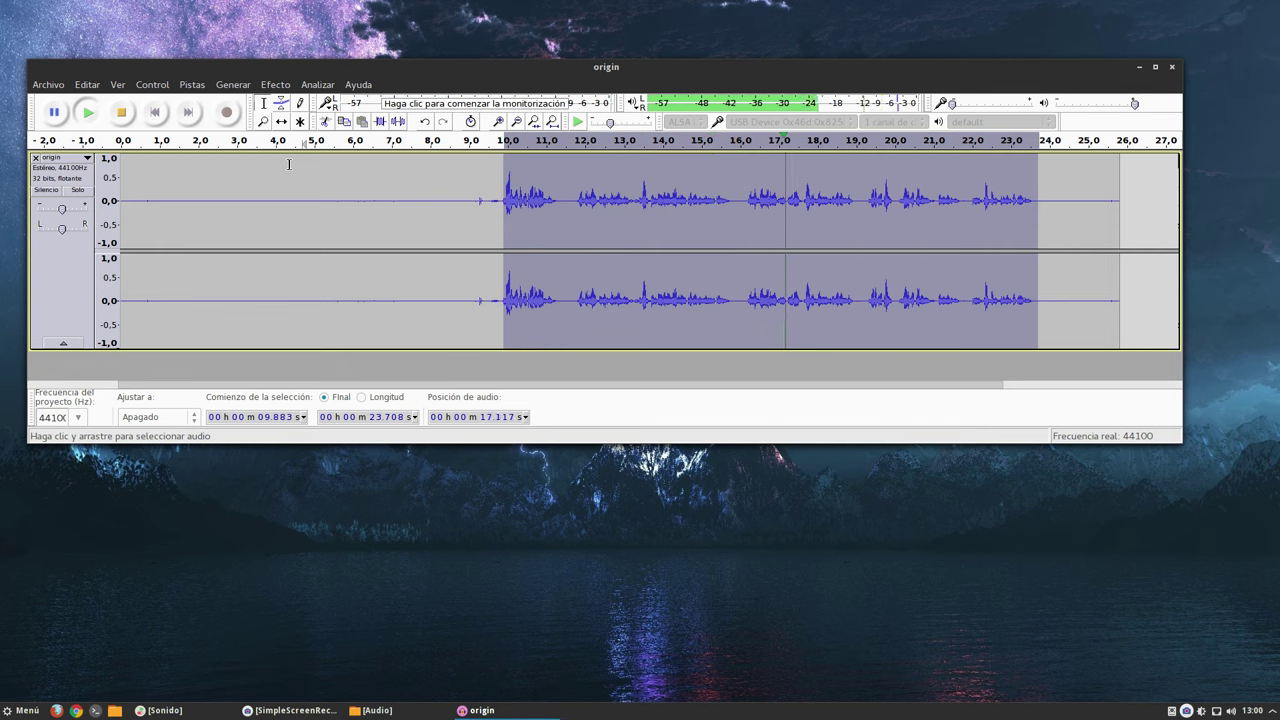
key(space)
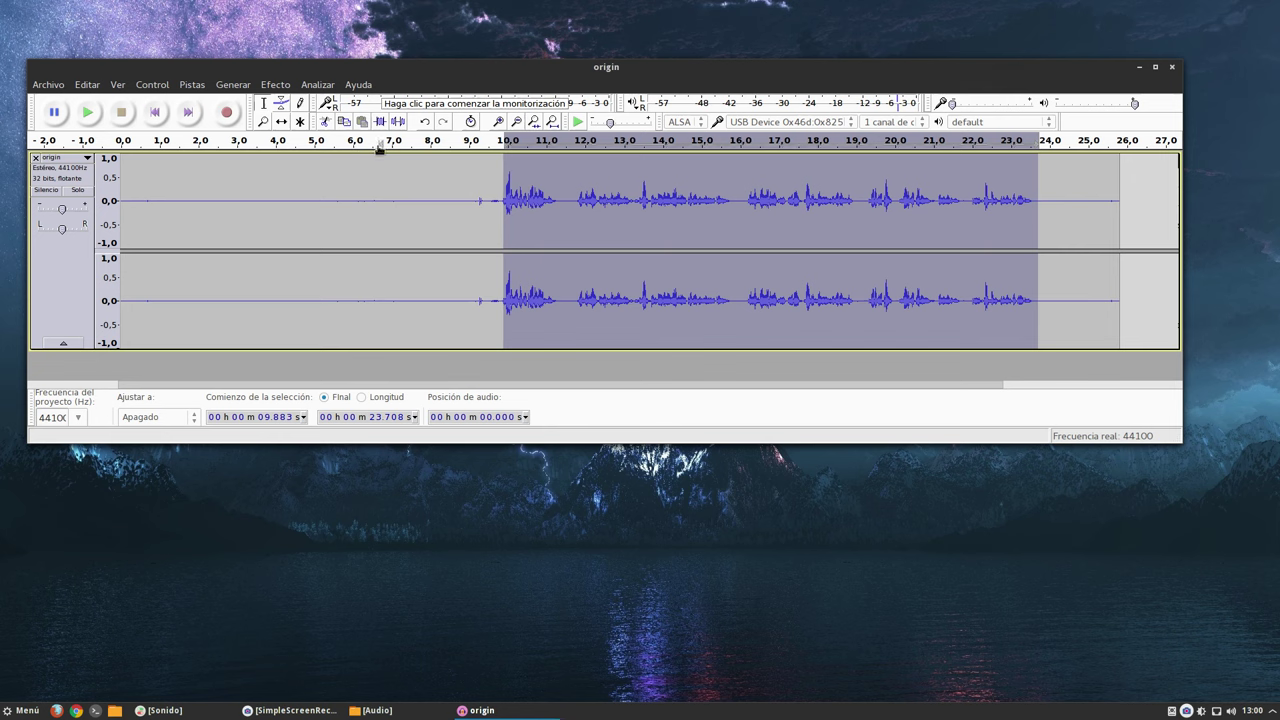
click(380, 141)
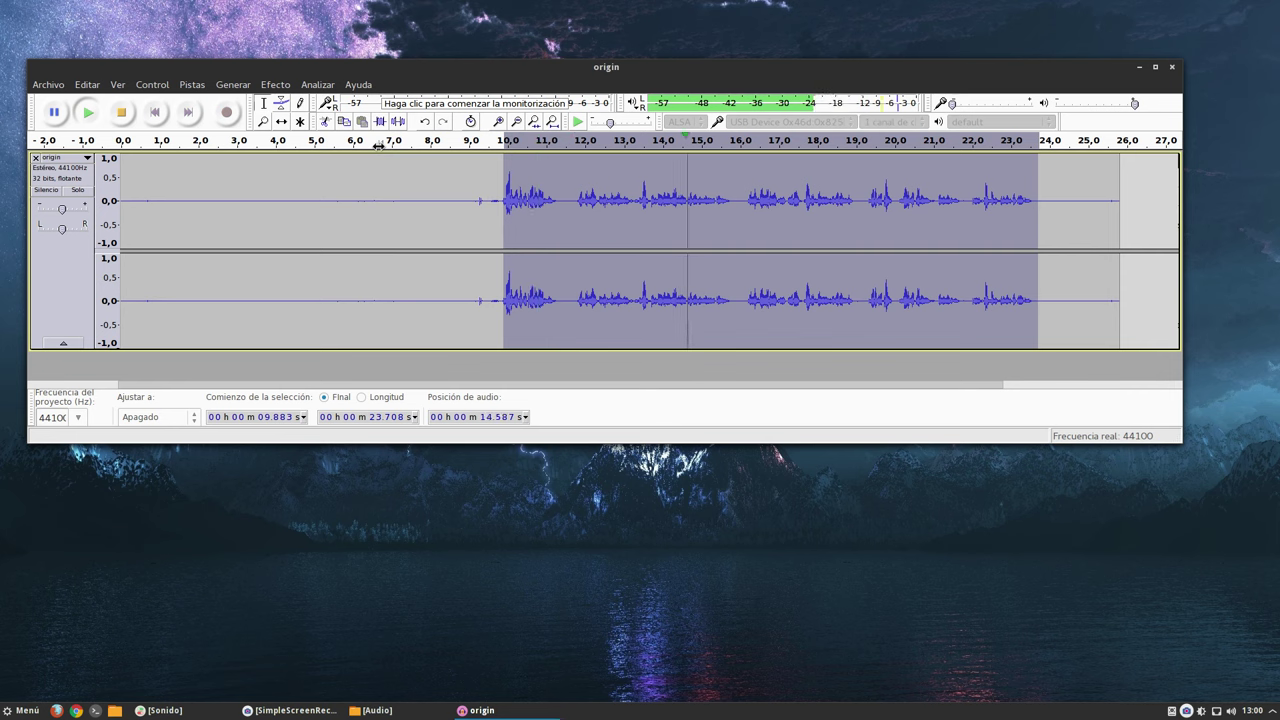
key(space)
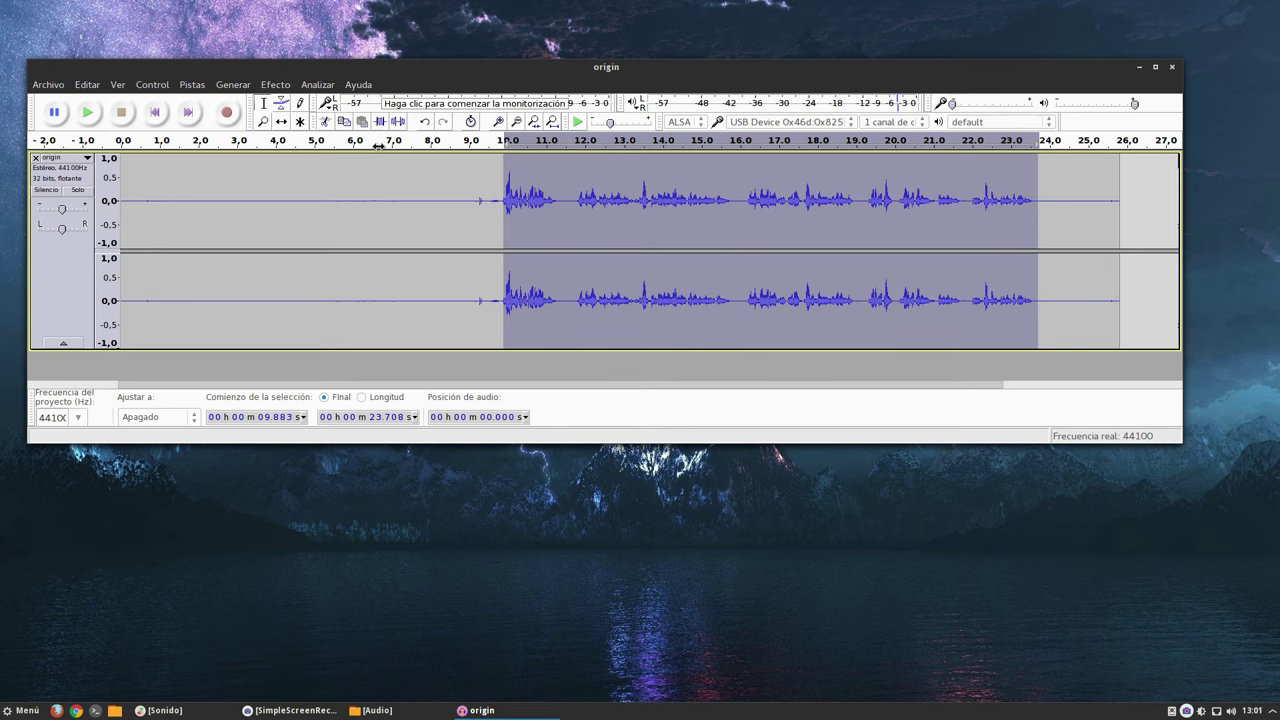
Step: Cut the silent opening up to about 9.9 s and the leftover silence after the voice from the track
click(1136, 318)
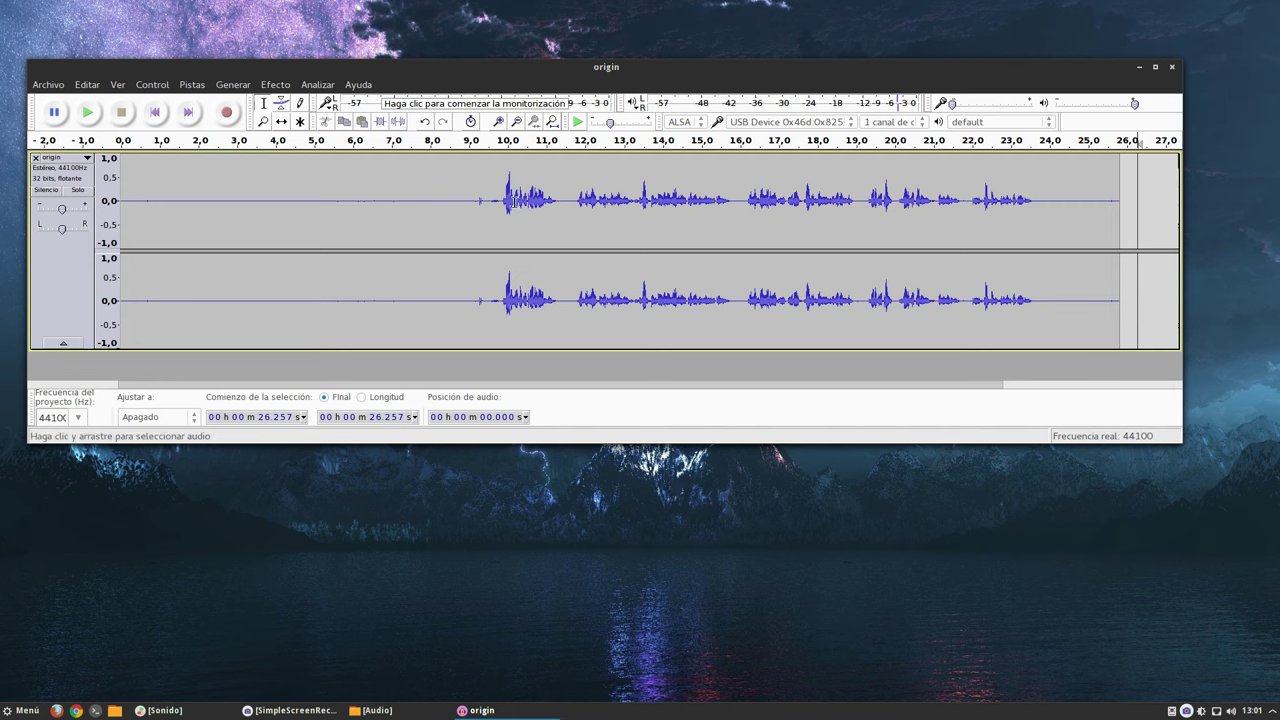
drag(502, 199, 84, 210)
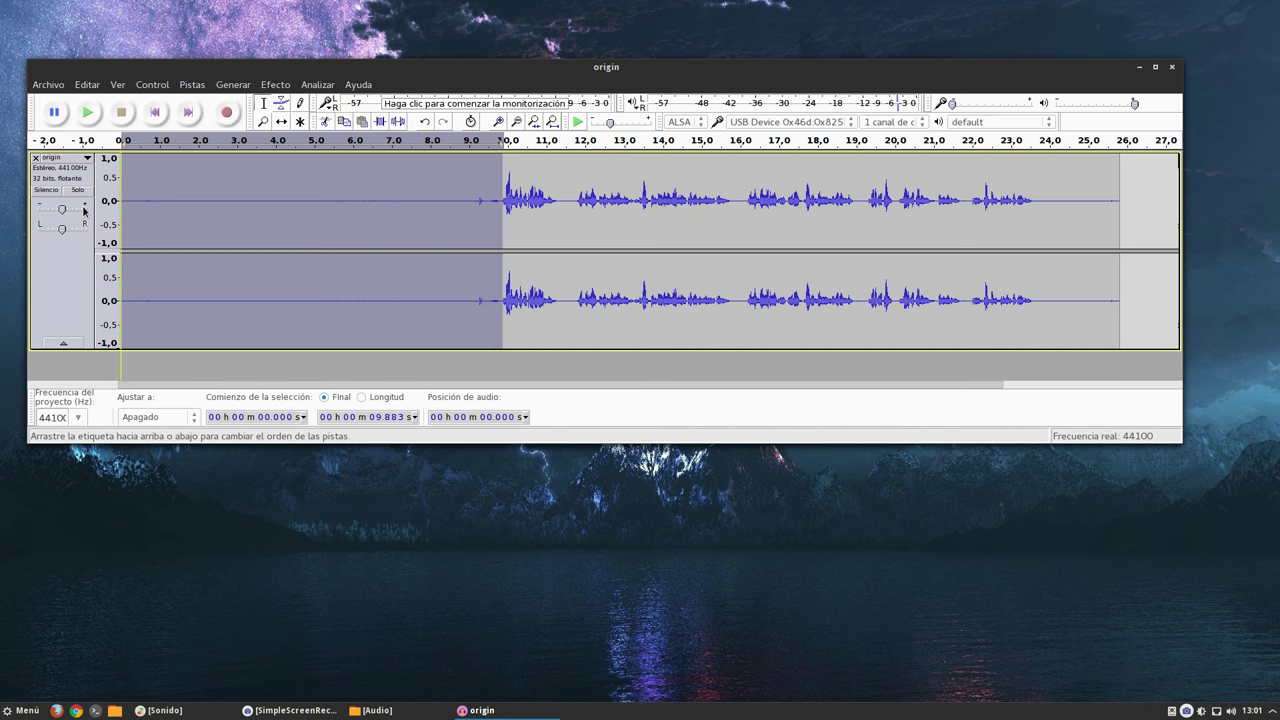
click(325, 124)
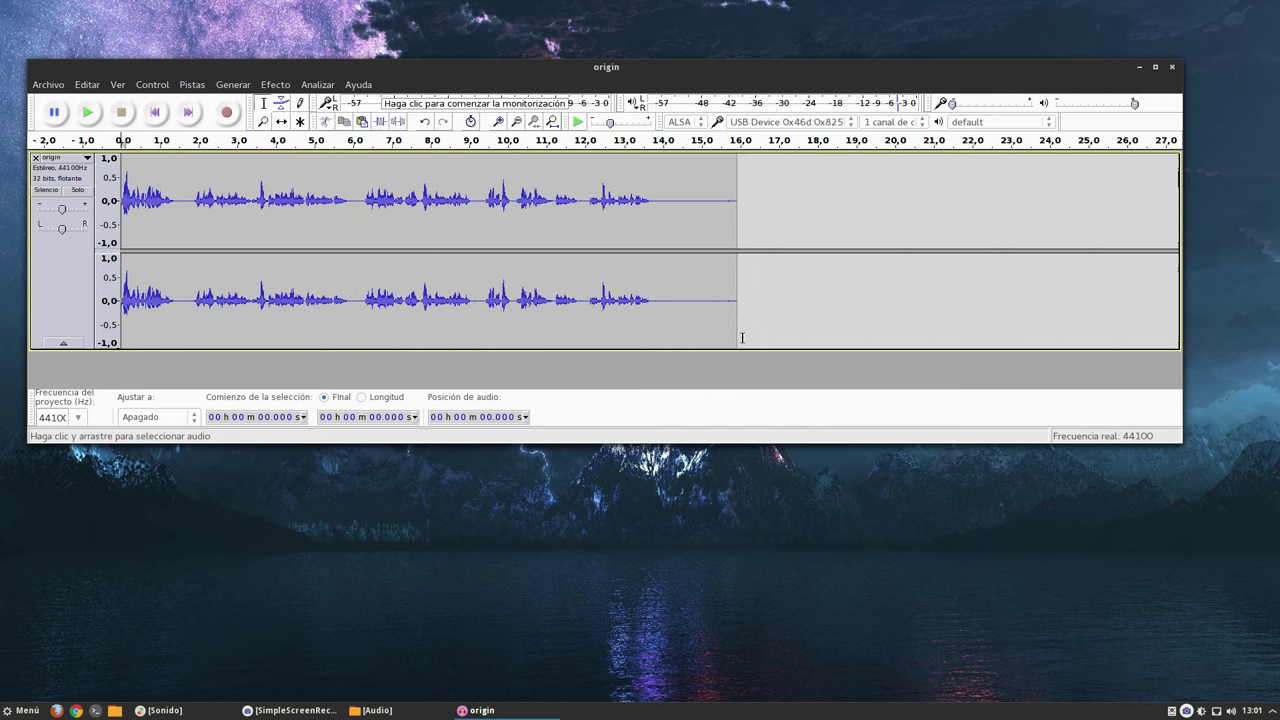
click(744, 298)
drag(744, 298, 649, 308)
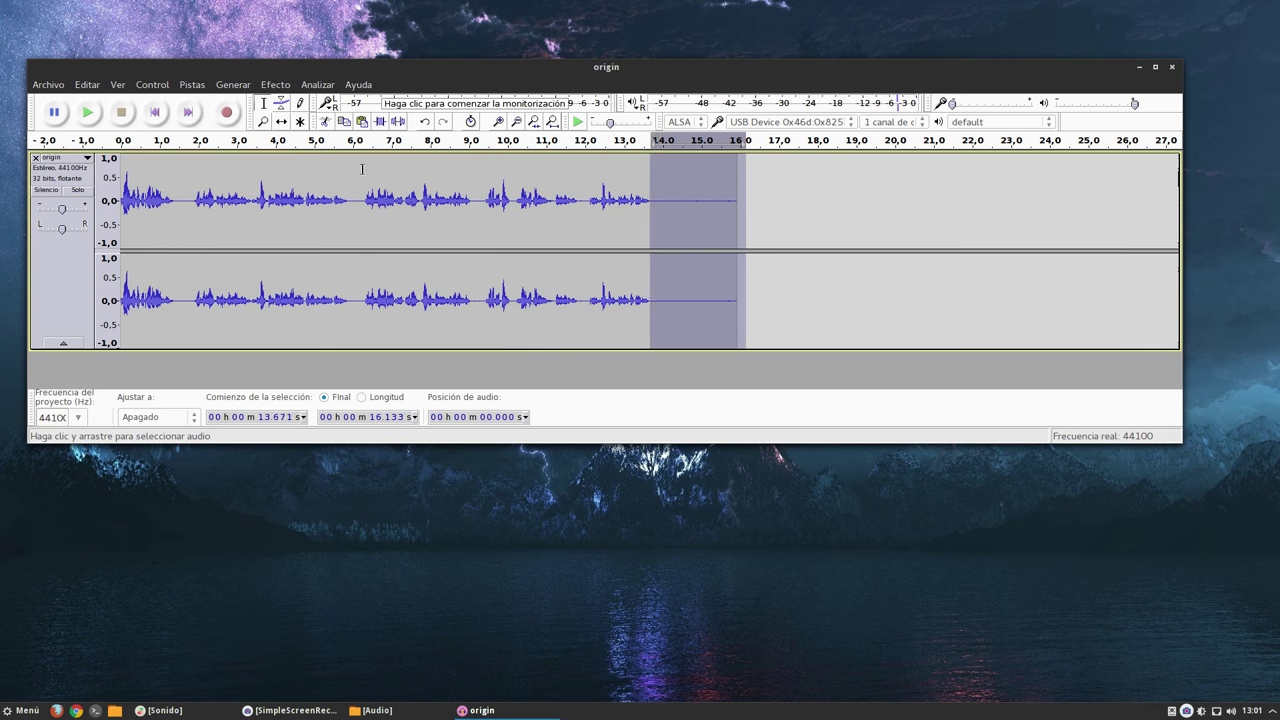
click(326, 123)
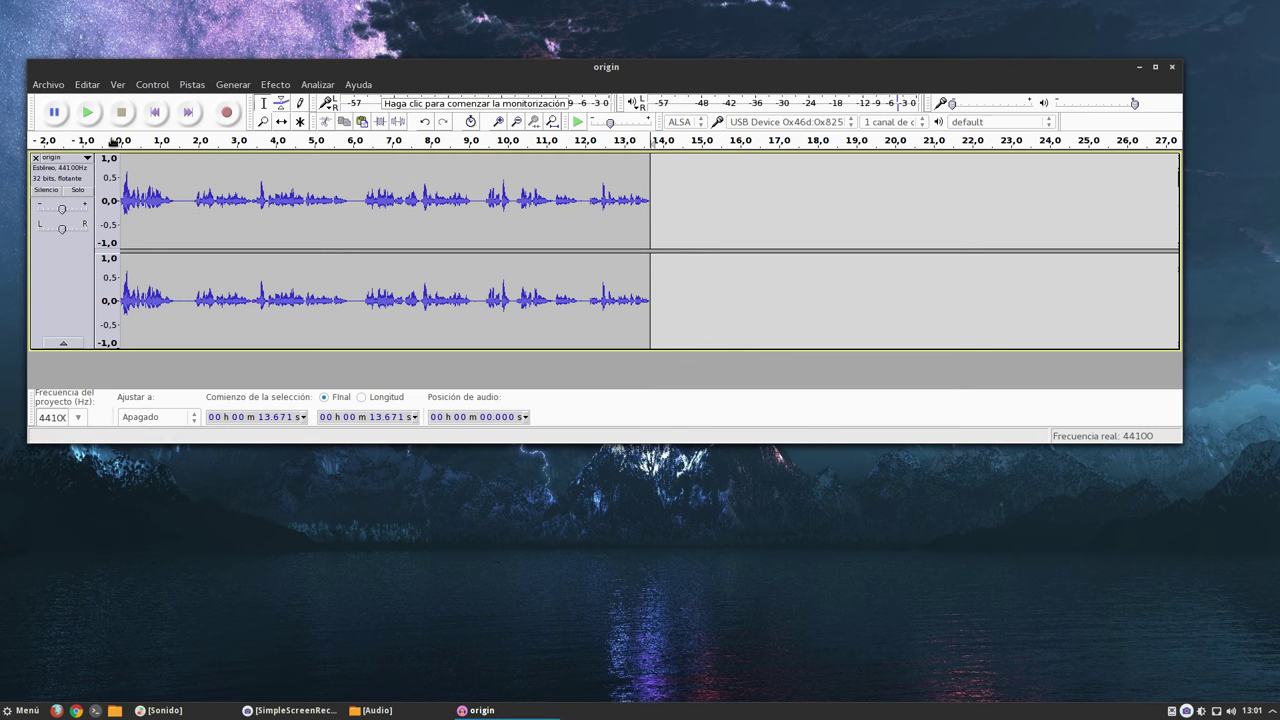
Step: Play the trimmed voice track from its start to check it, and stop playback
click(123, 141)
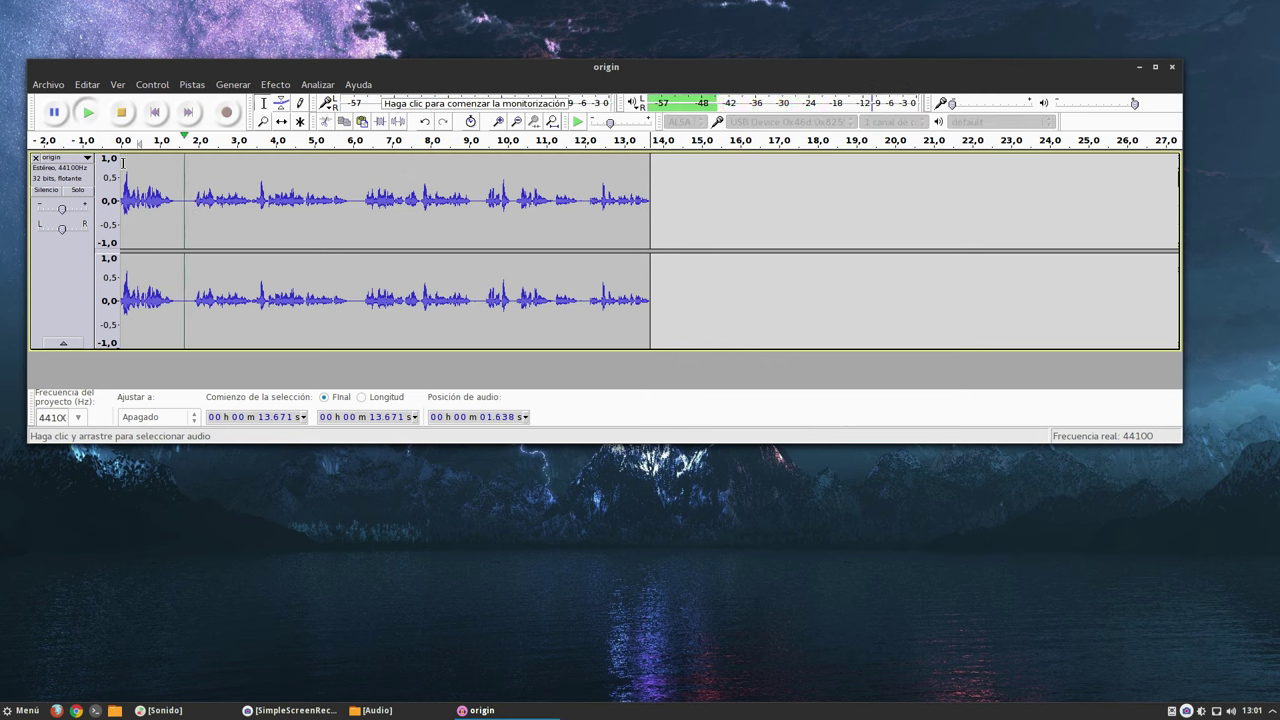
key(space)
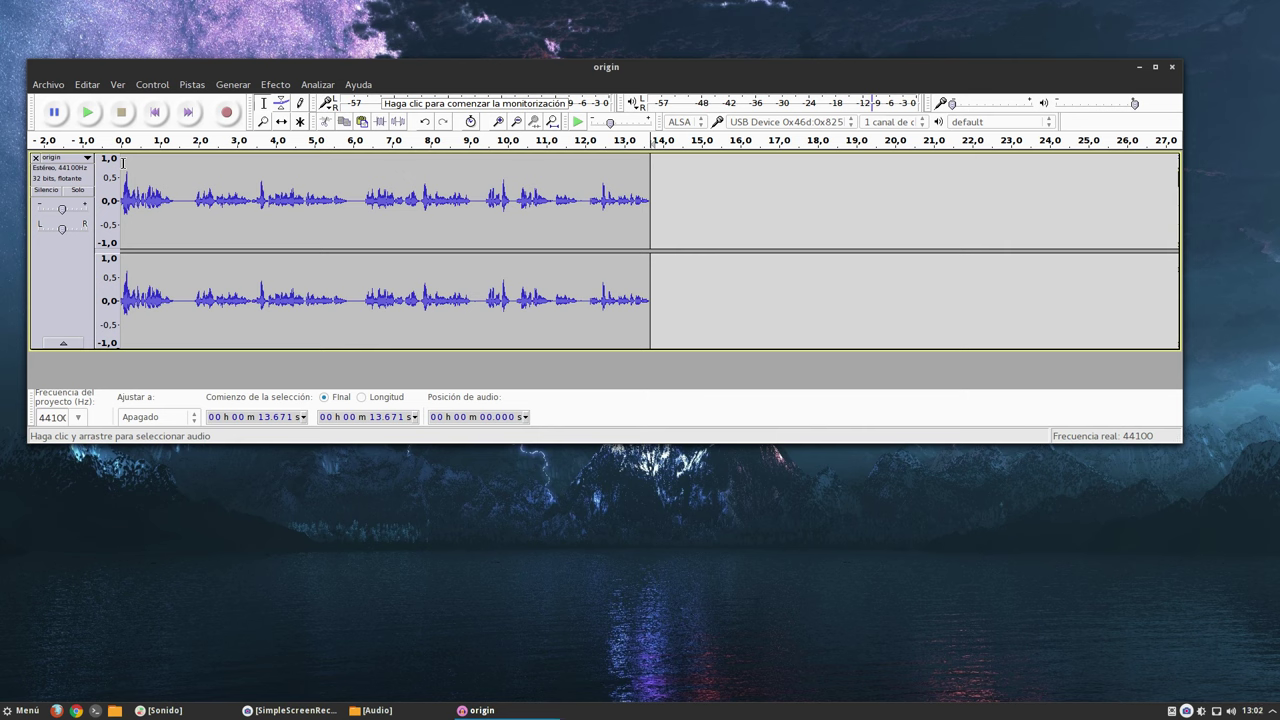
drag(412, 70, 419, 70)
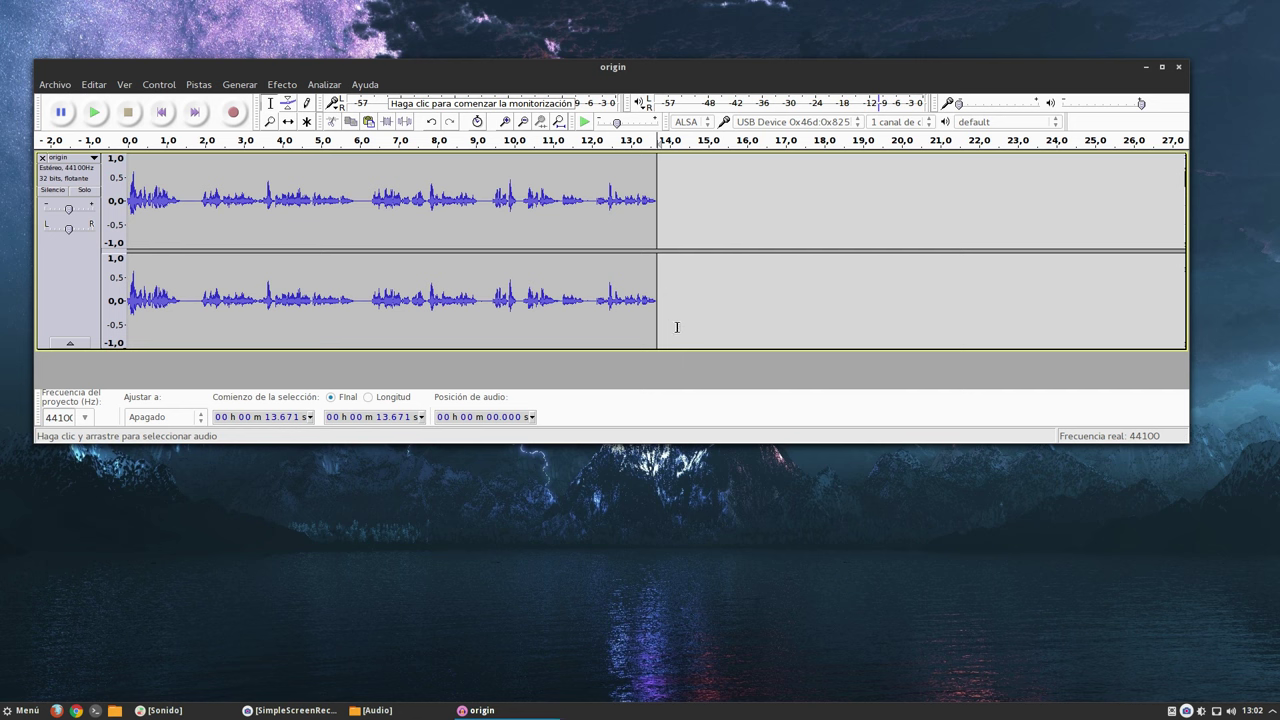
Step: Apply Equalization with the Bass Boost curve to the whole voice track, and play the result to check it
drag(668, 323, 609, 330)
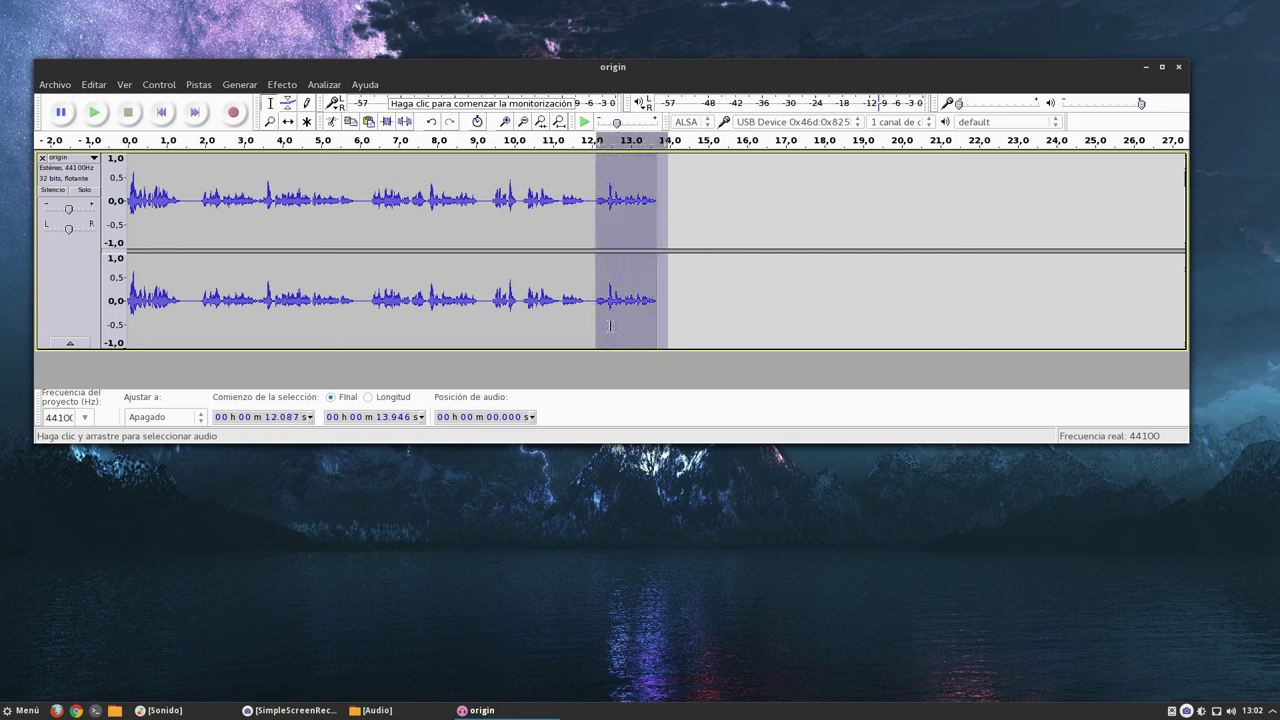
click(691, 298)
drag(658, 310, 116, 325)
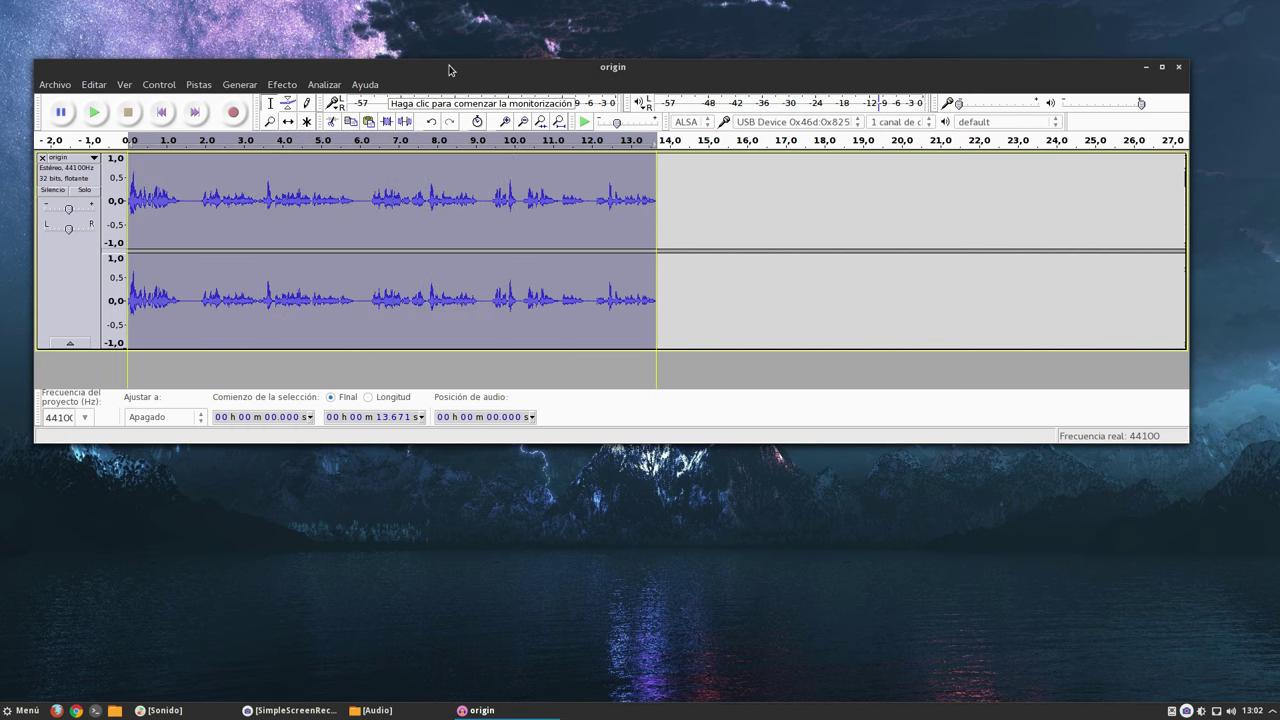
drag(448, 66, 454, 76)
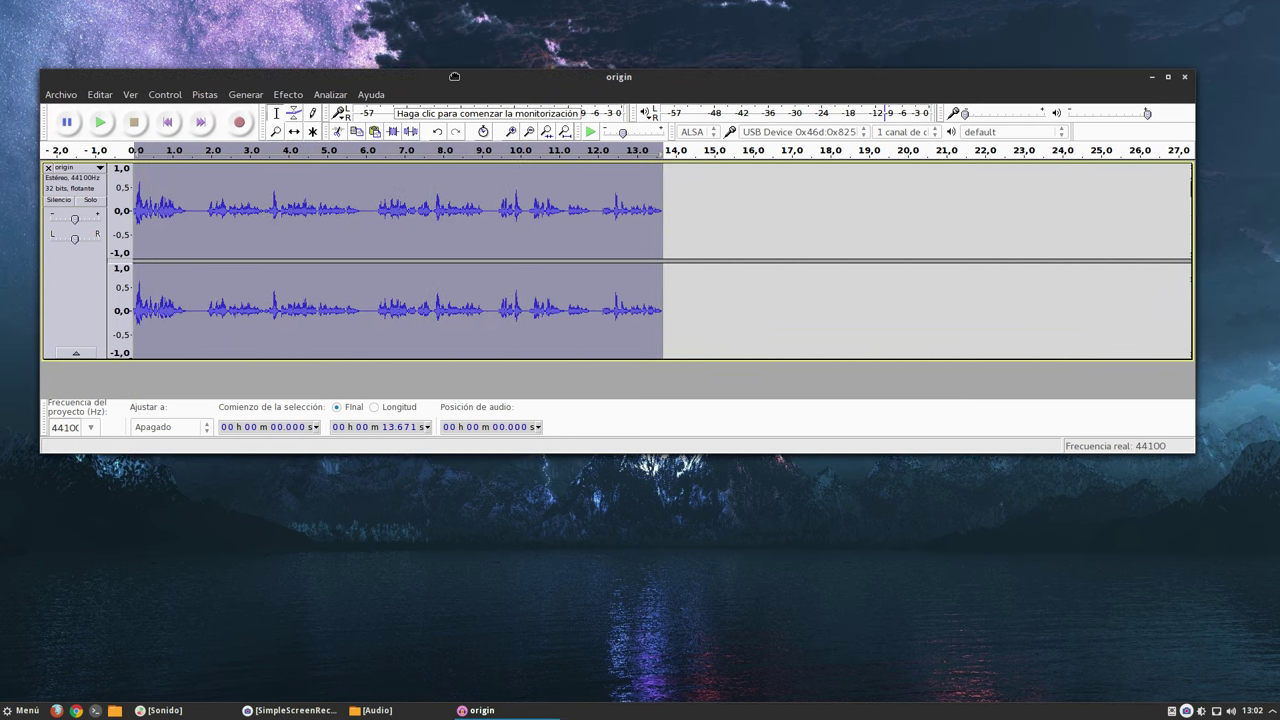
click(288, 96)
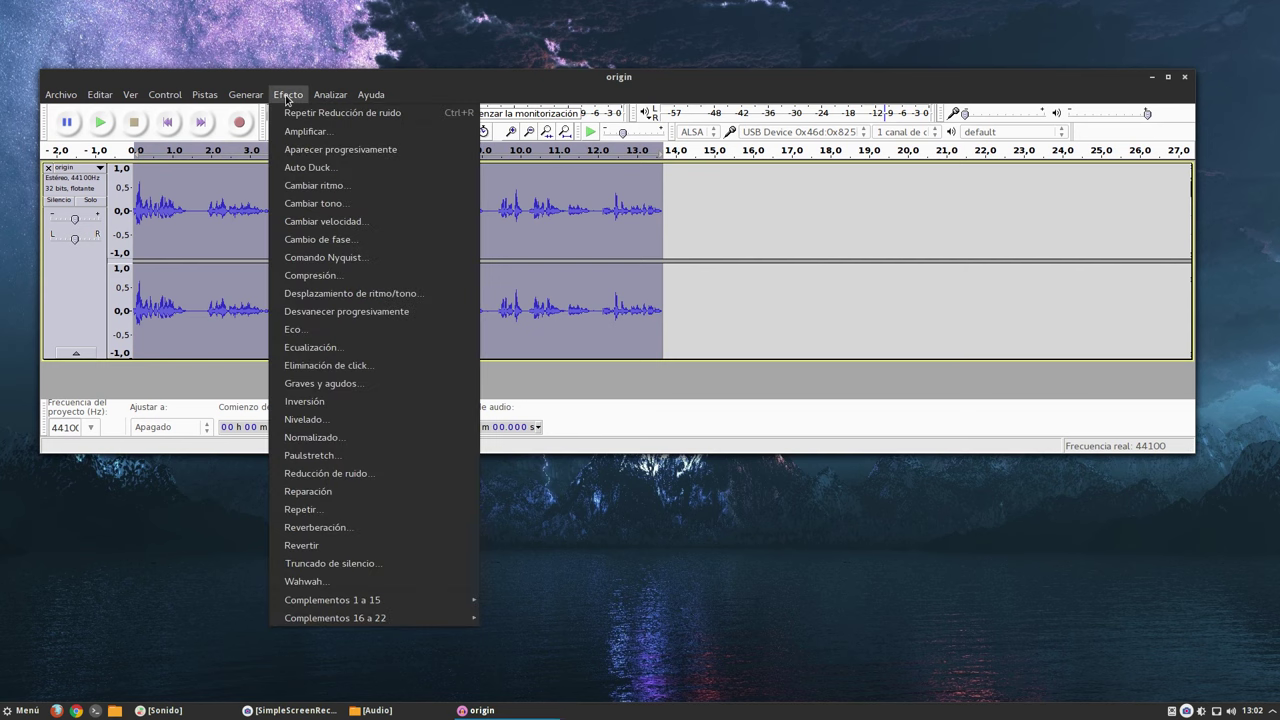
click(322, 348)
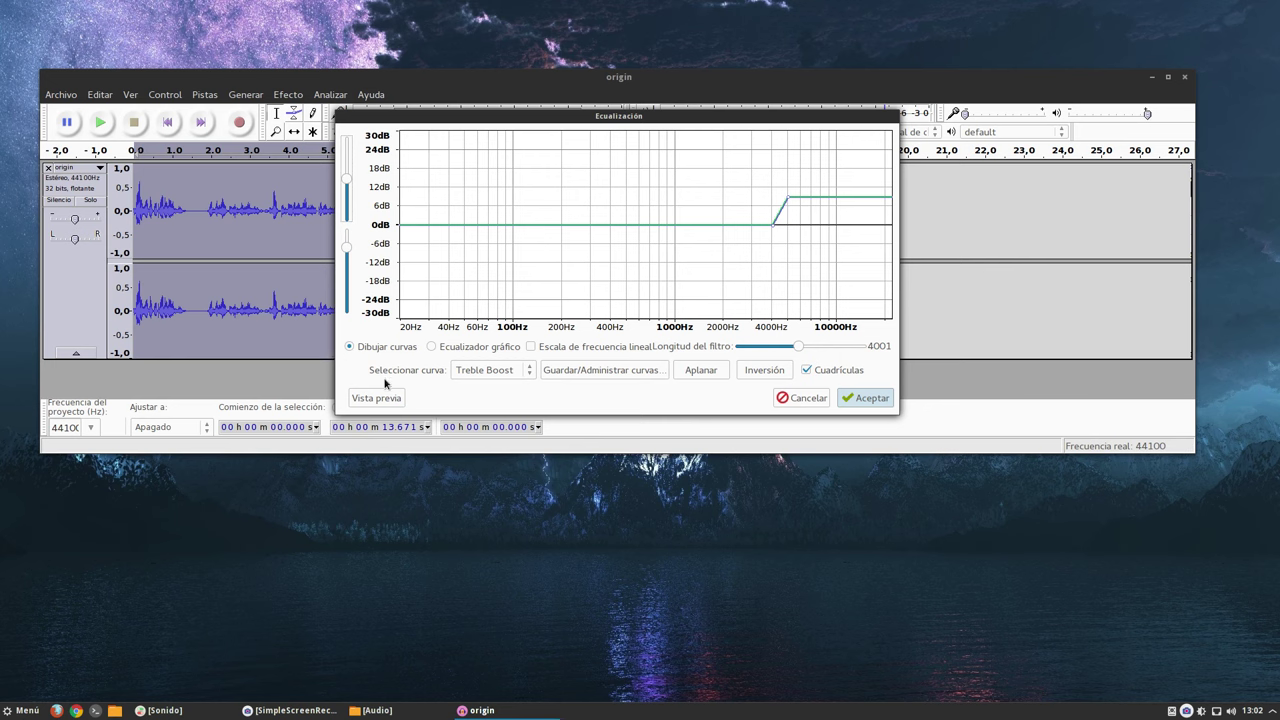
click(478, 370)
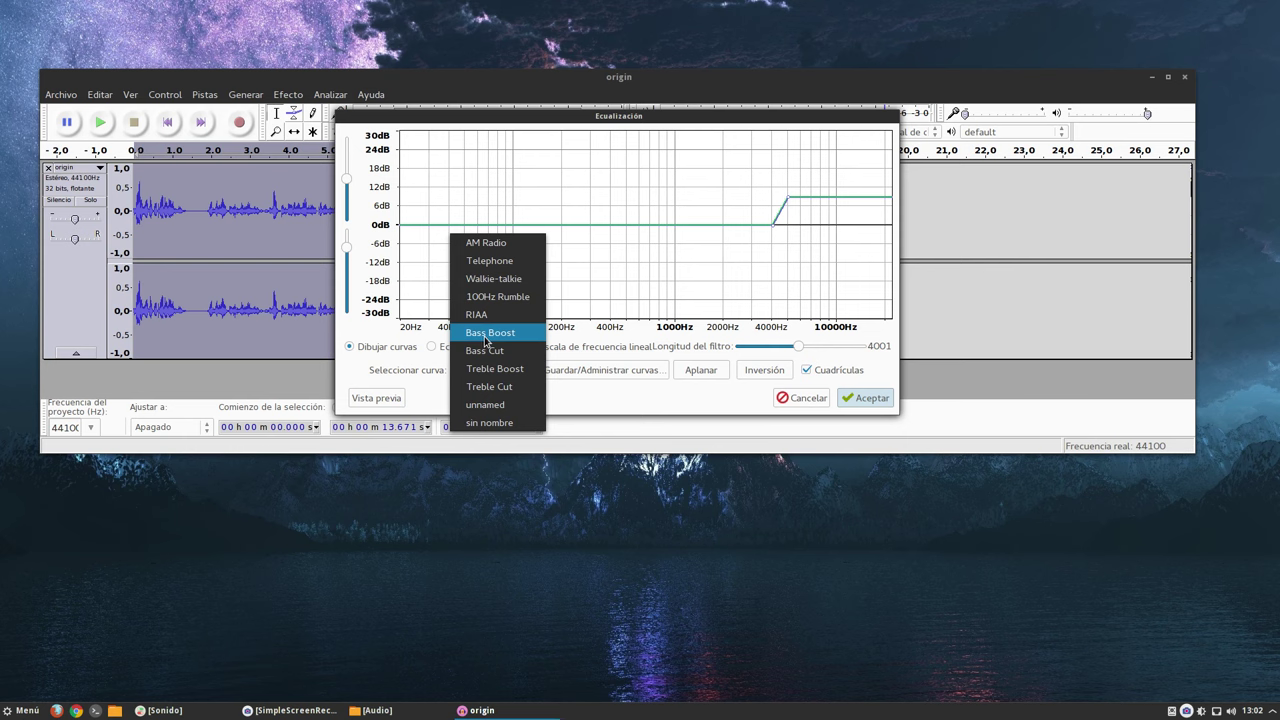
click(485, 340)
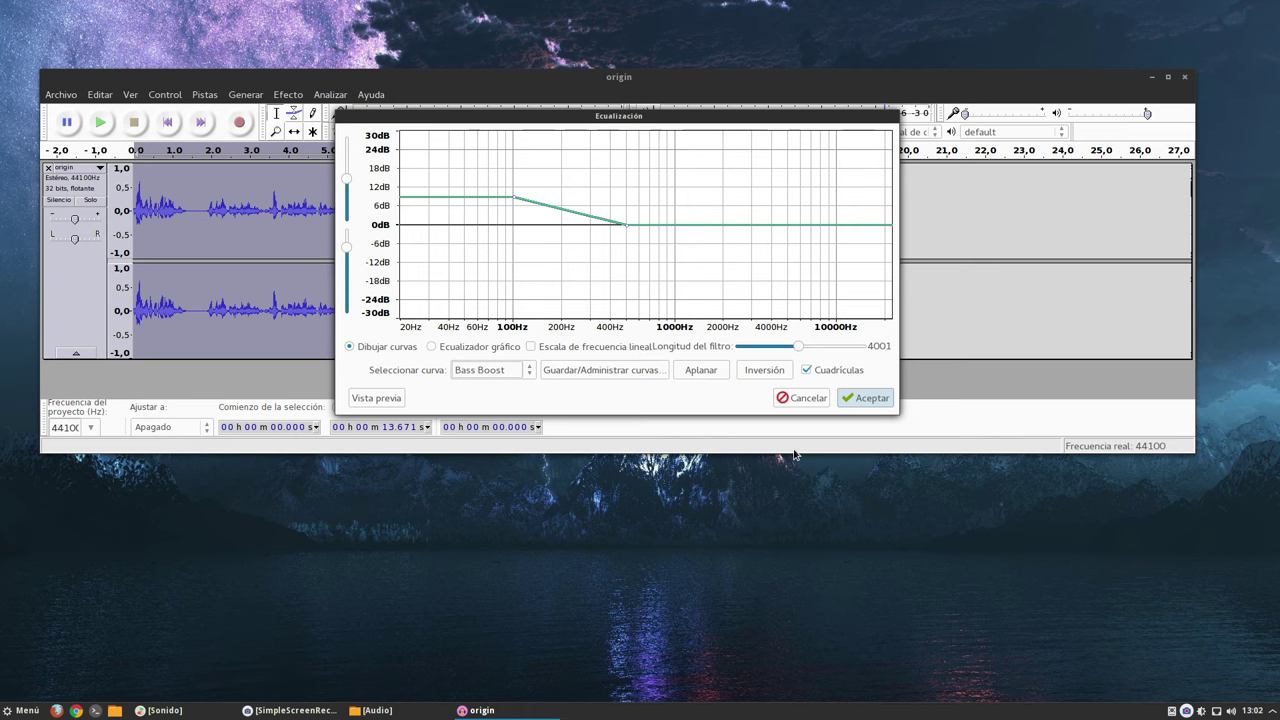
click(870, 398)
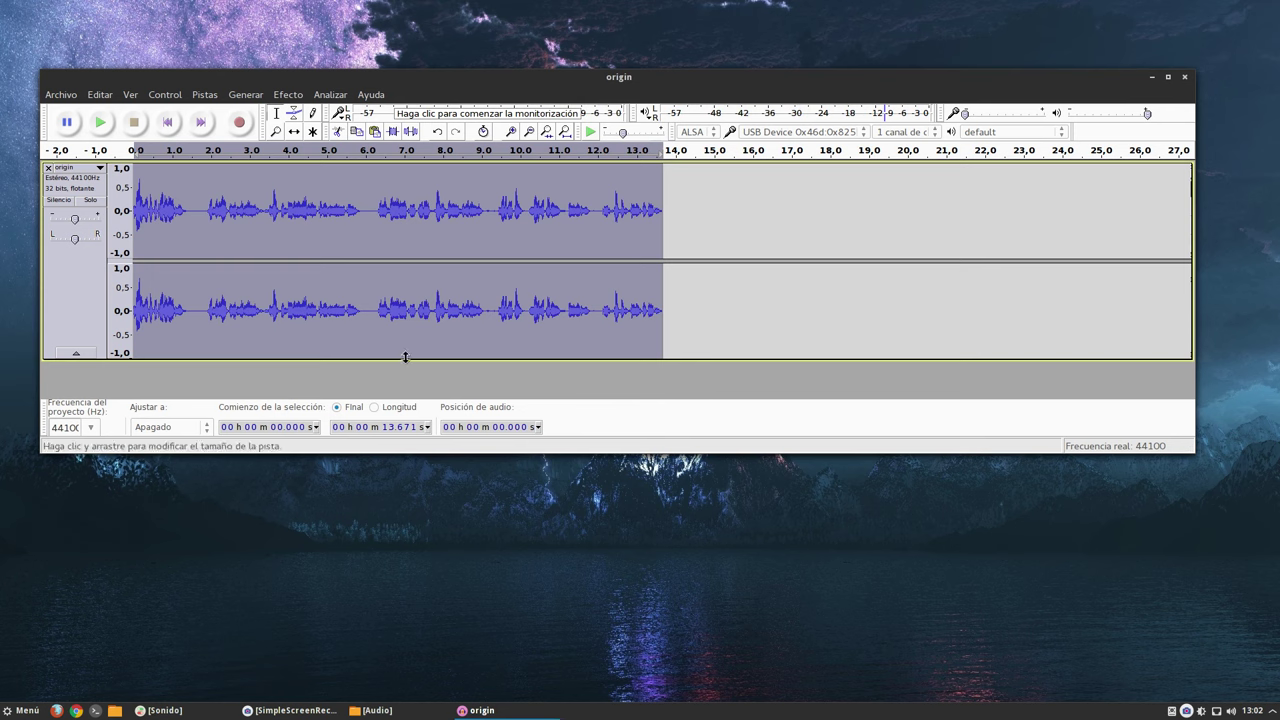
key(space)
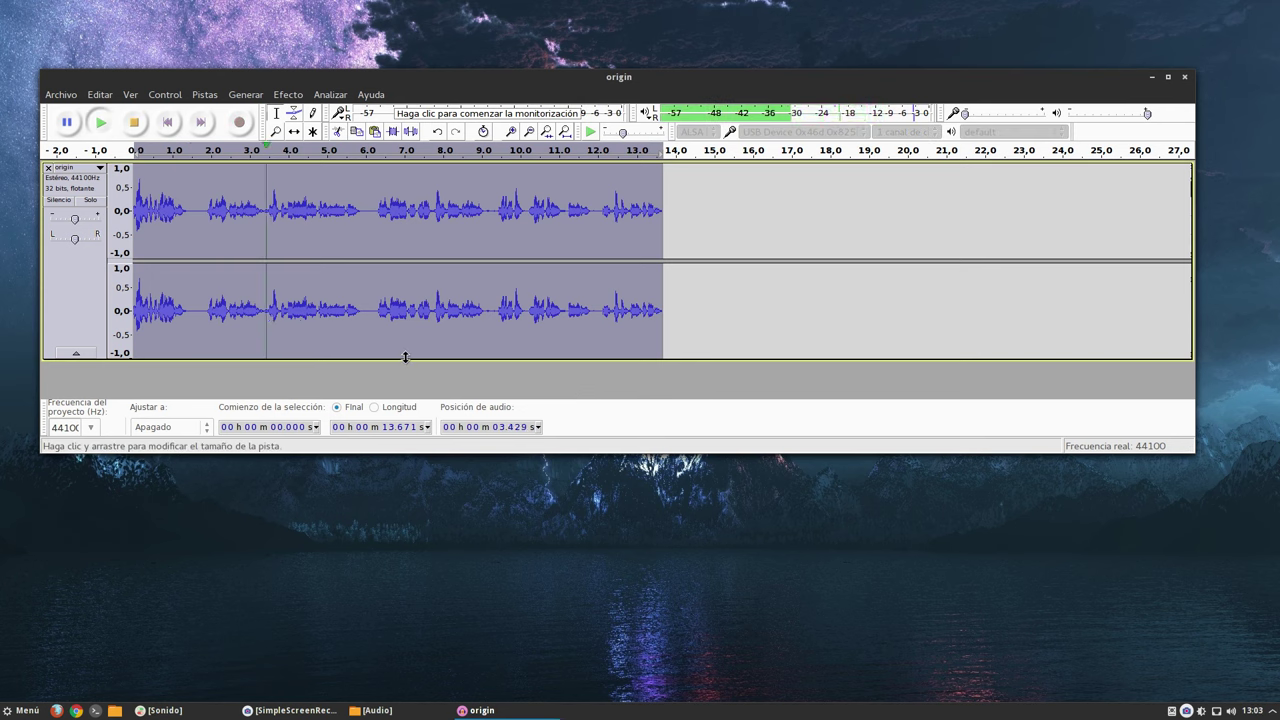
key(space)
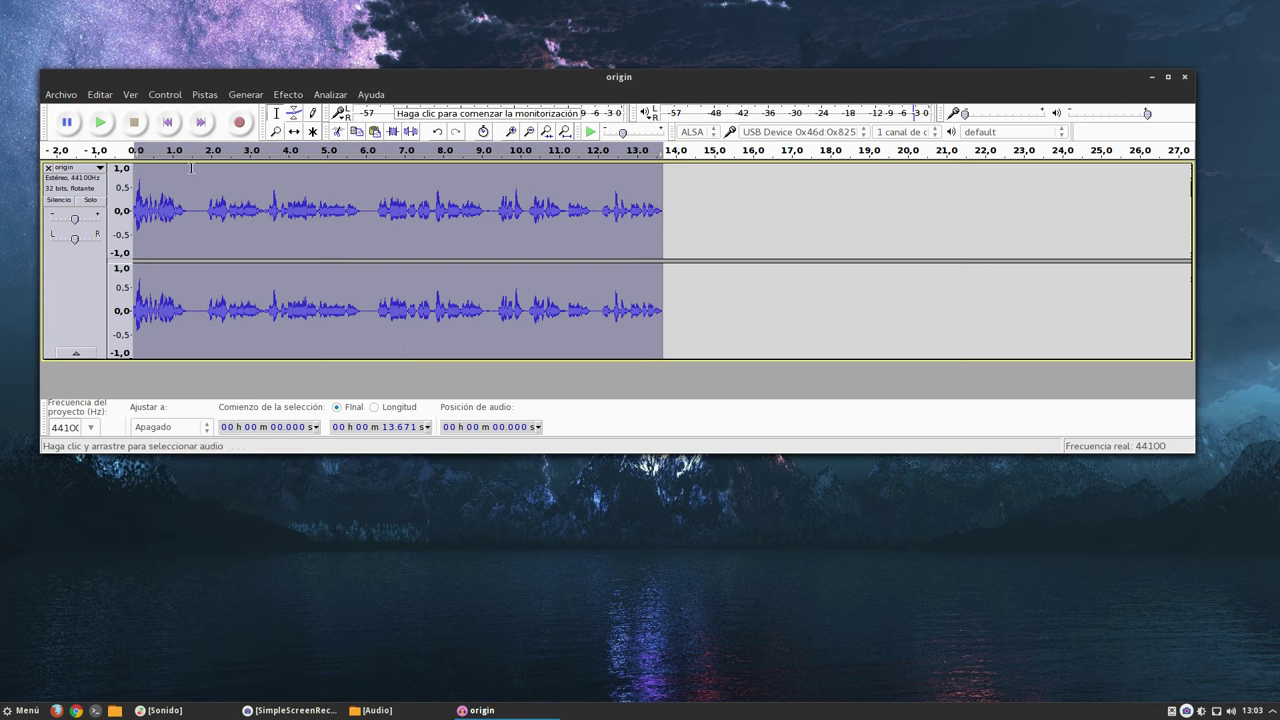
Step: Play the opening seconds of the bass-boosted voice track again, stop playback, and nudge the project window slightly
key(space)
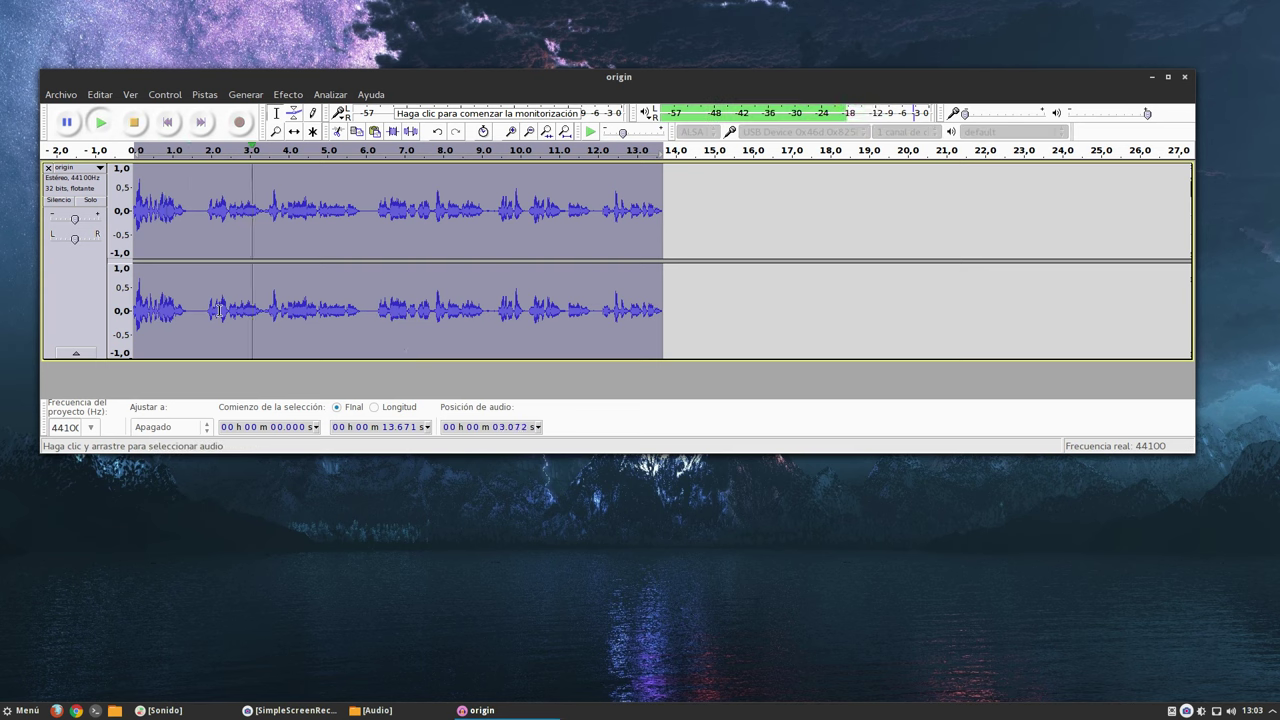
key(space)
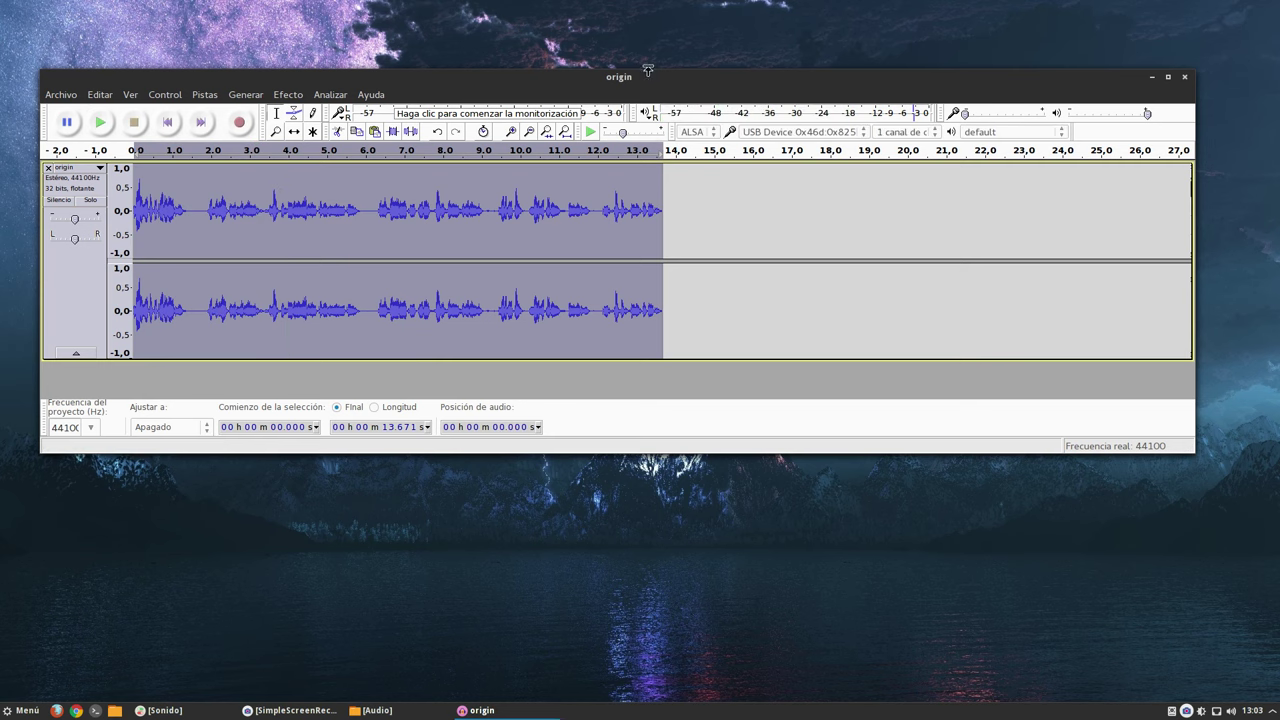
drag(636, 80, 633, 76)
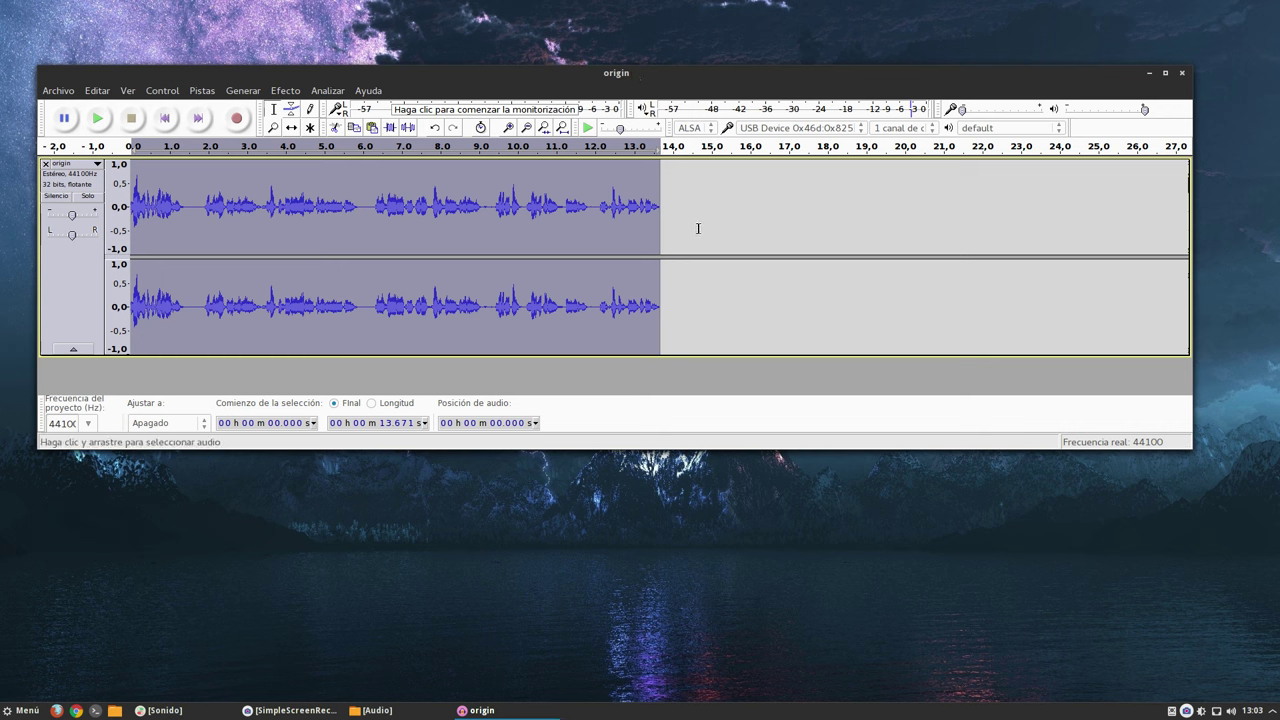
Step: Apply Equalization with the Treble Boost curve to the whole voice track, and play the result to check it
drag(662, 228, 126, 212)
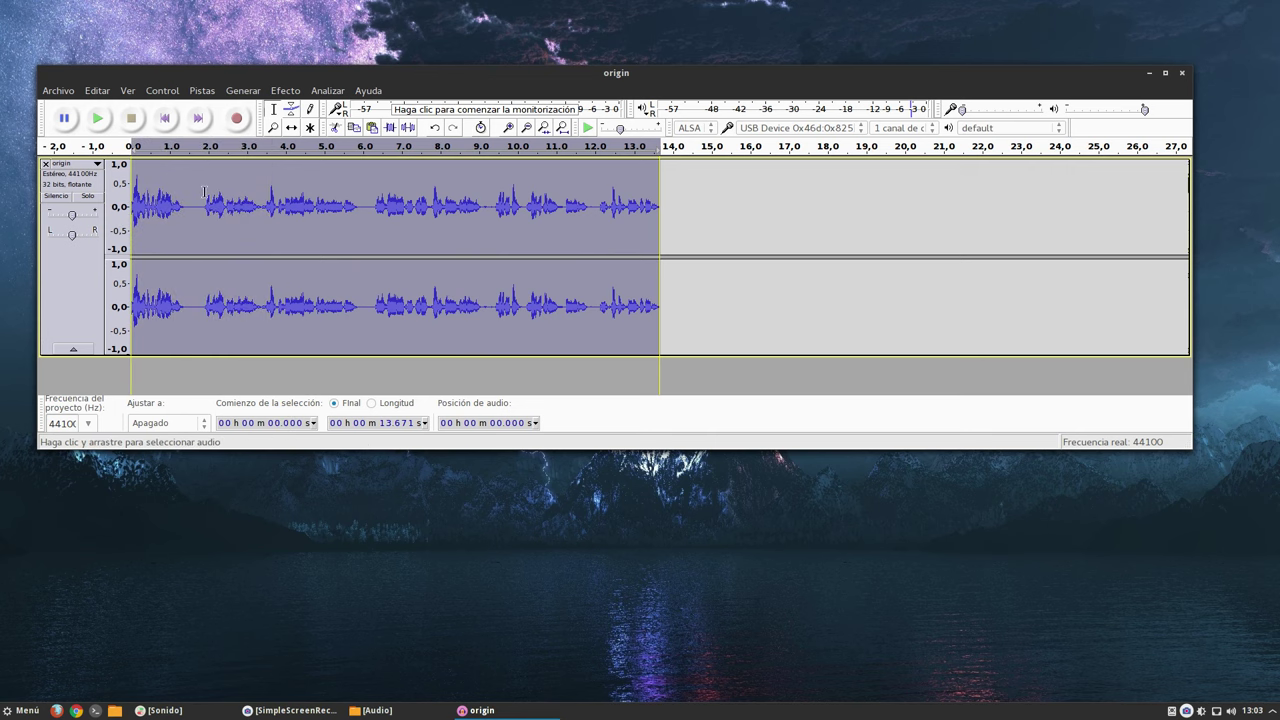
click(285, 91)
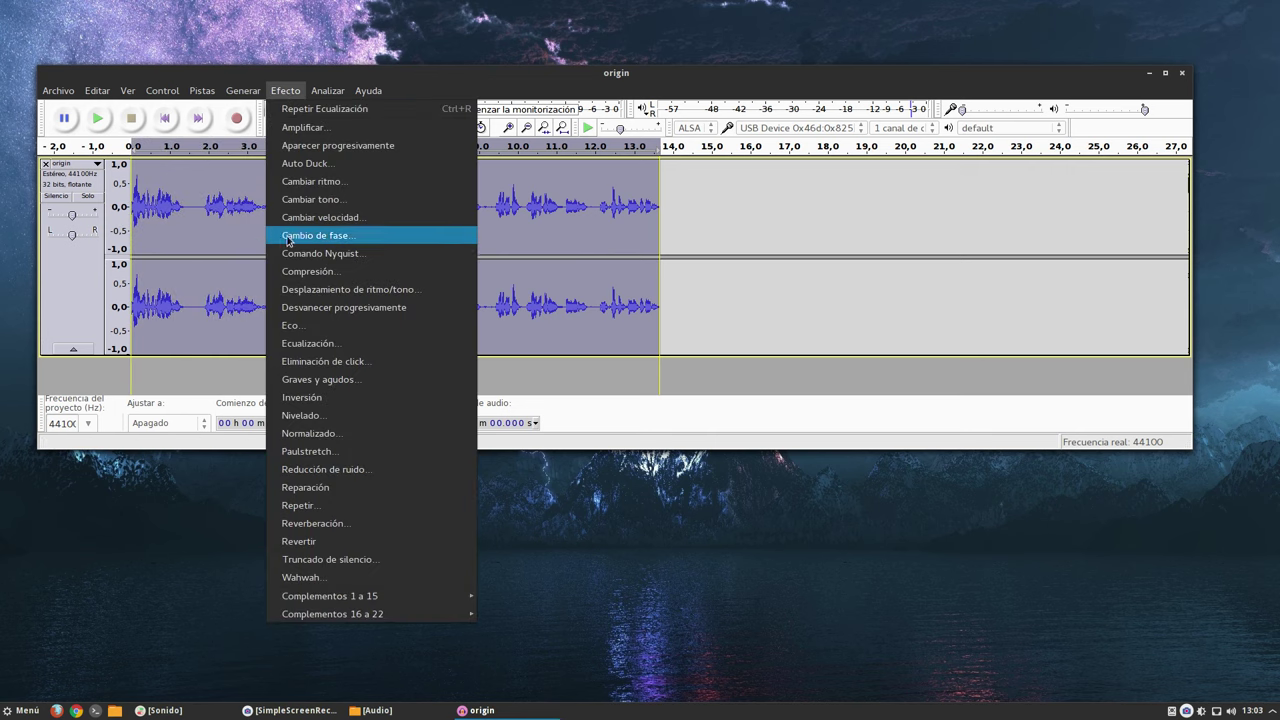
click(301, 345)
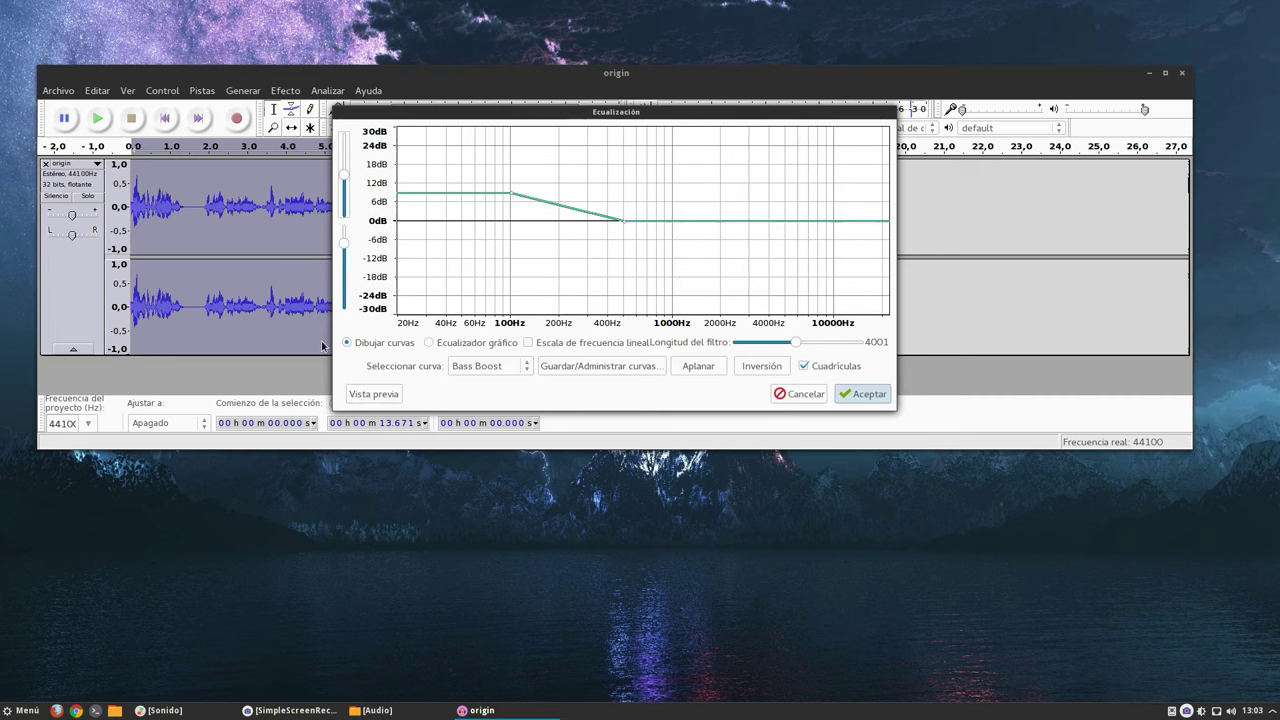
click(474, 367)
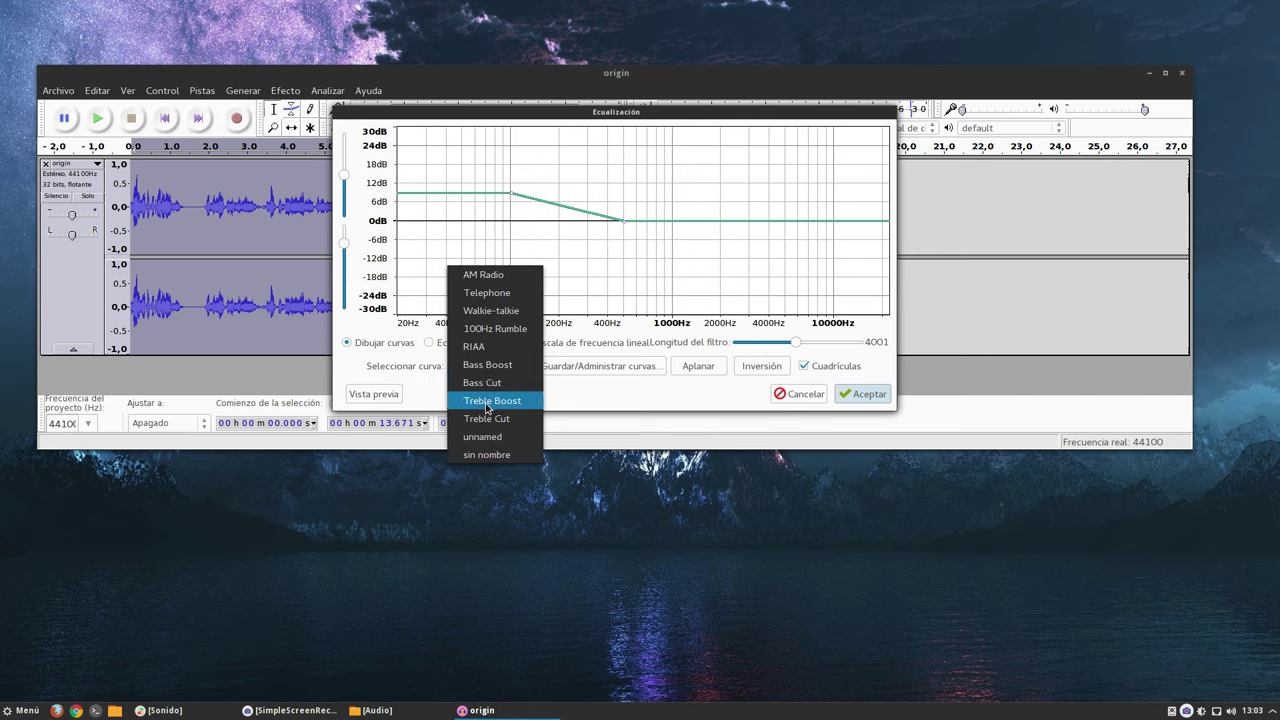
click(487, 402)
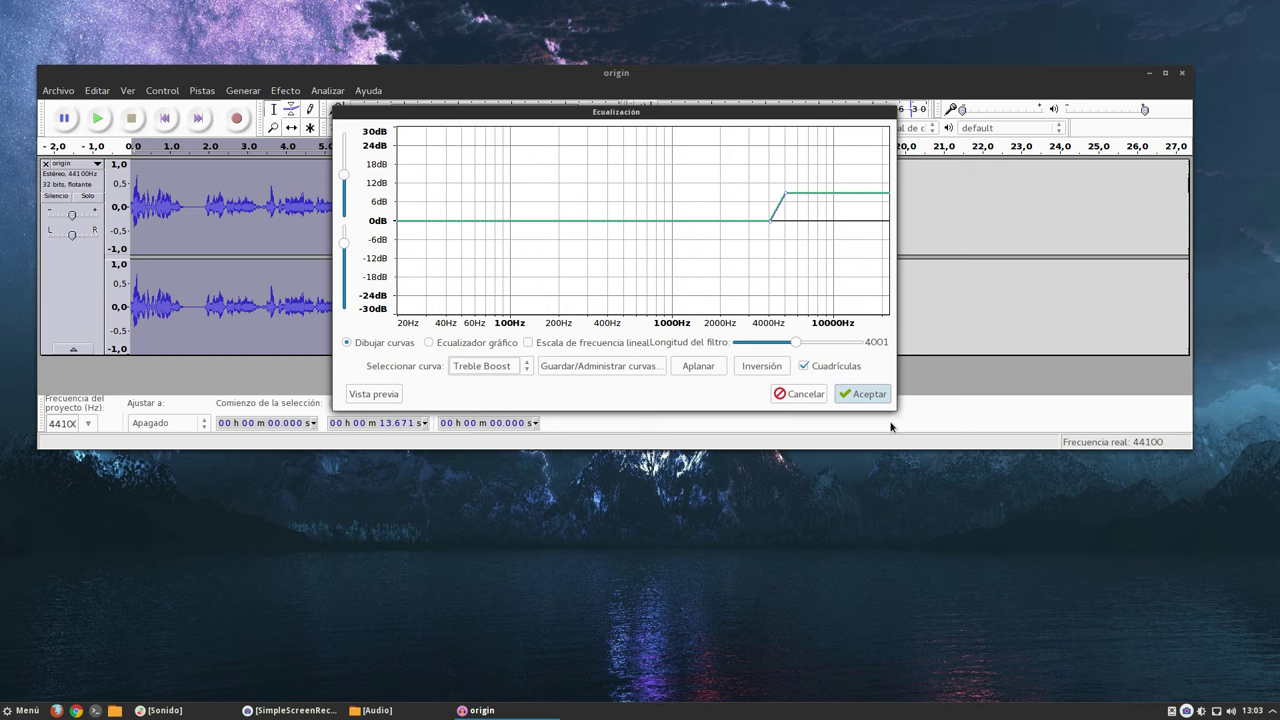
click(864, 395)
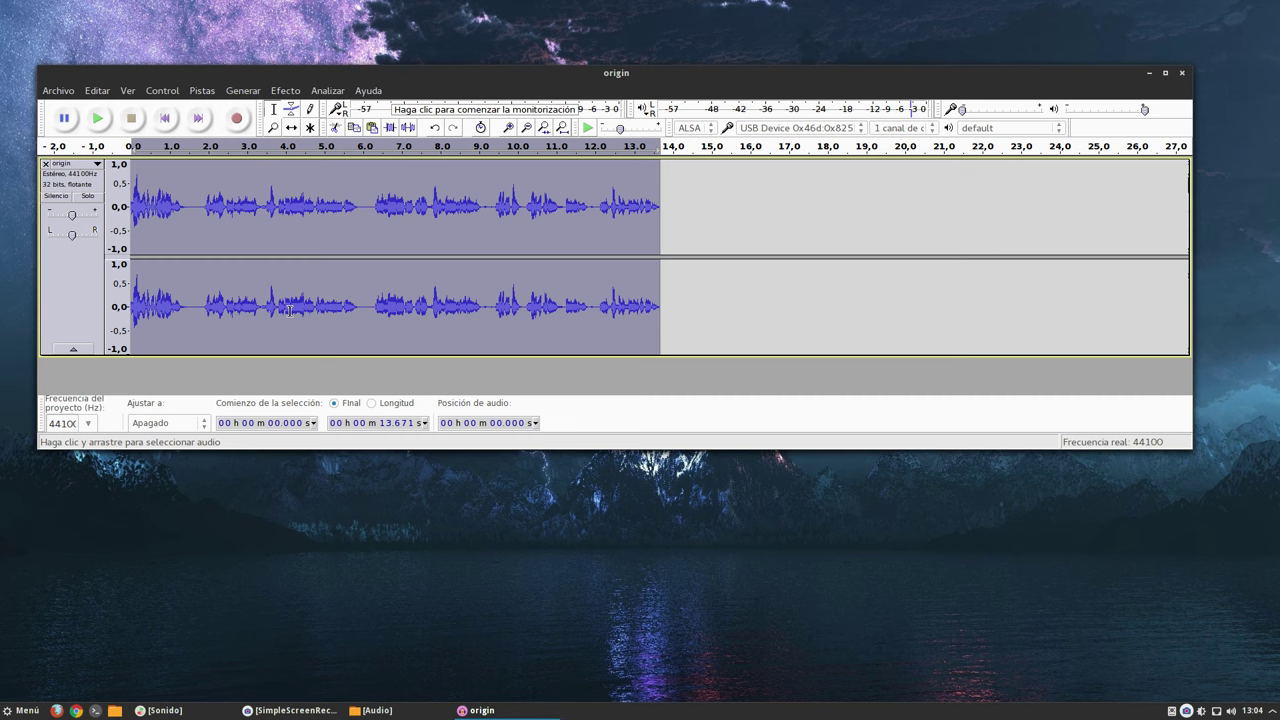
key(space)
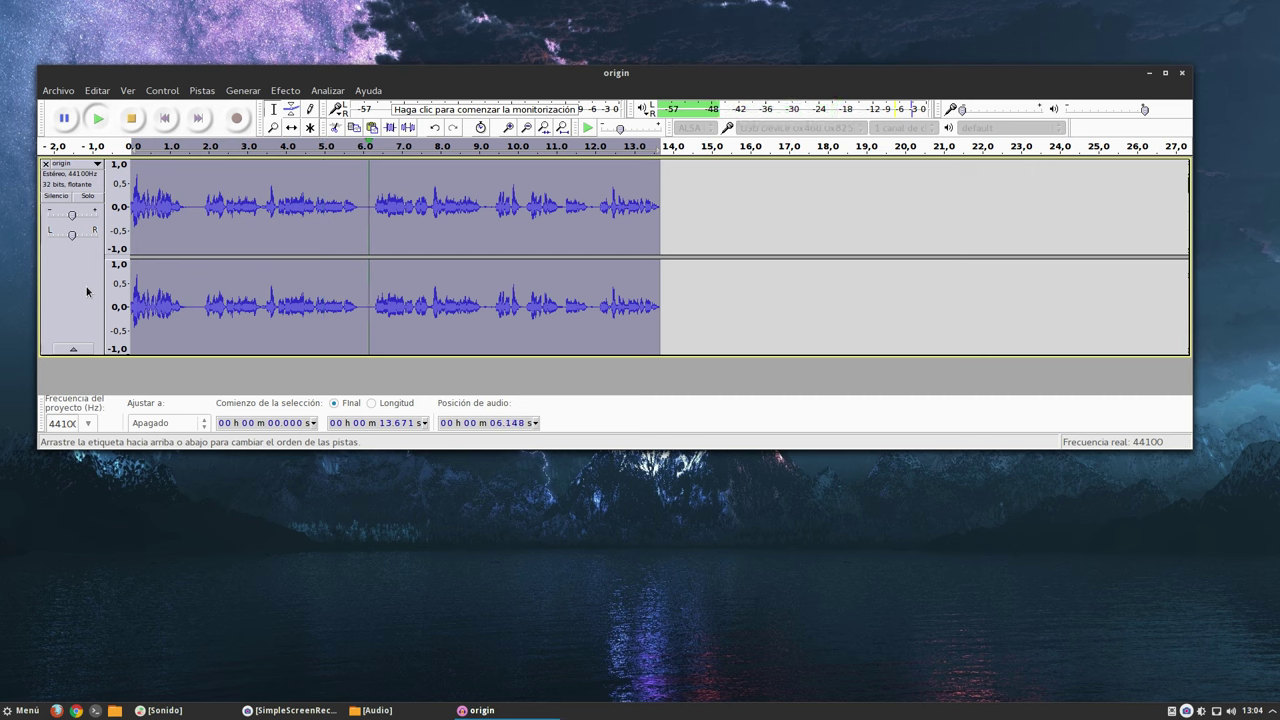
key(space)
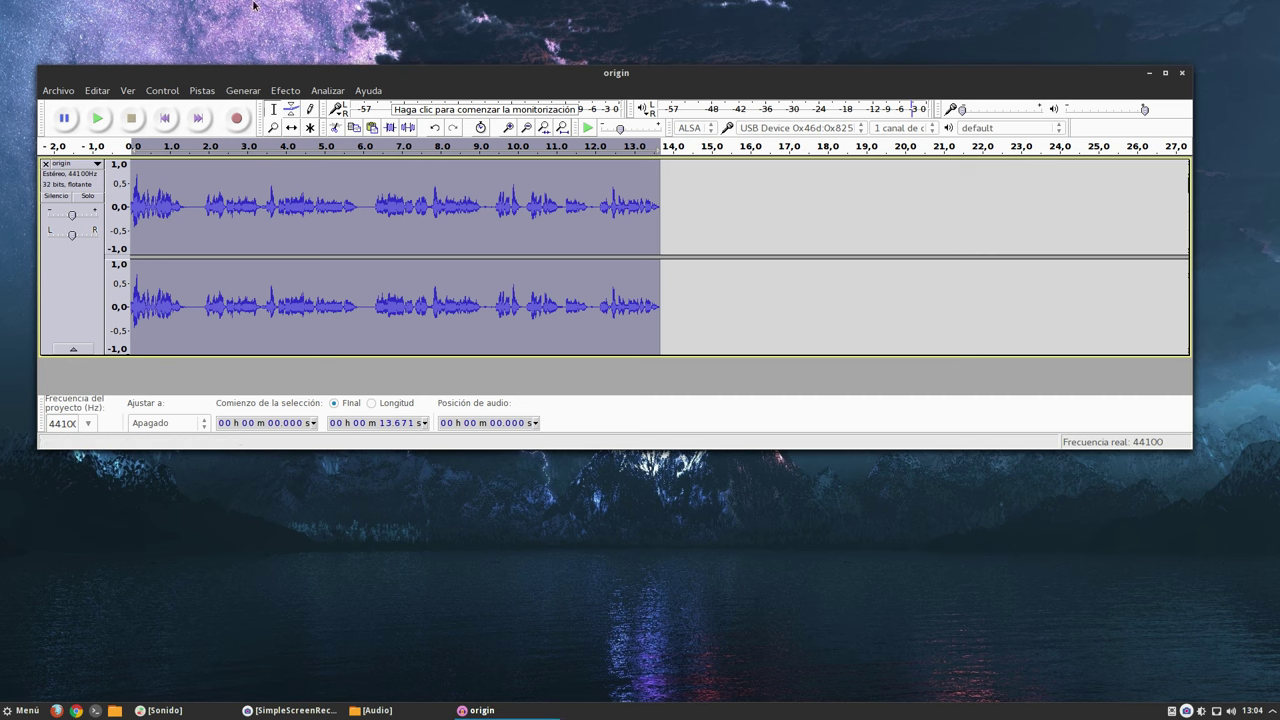
Step: Amplify the whole voice track by 3.1 dB without allowing clipping, and play the result to check it
click(287, 91)
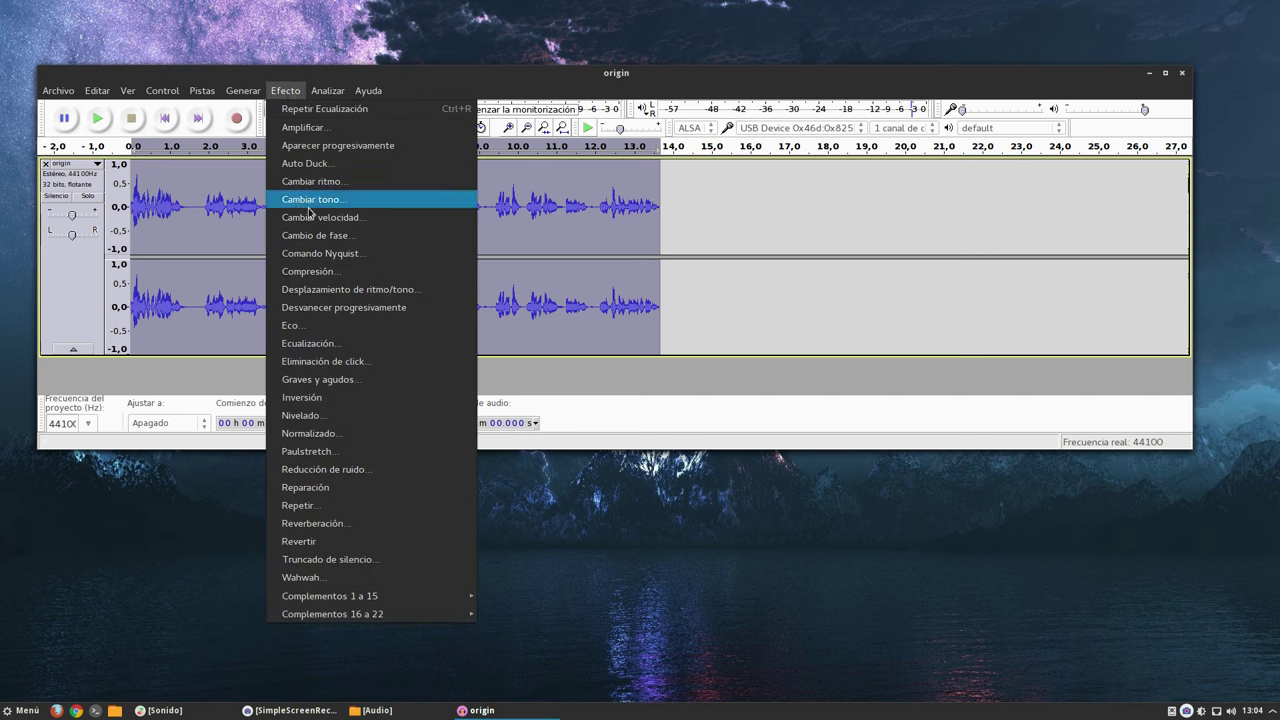
click(309, 128)
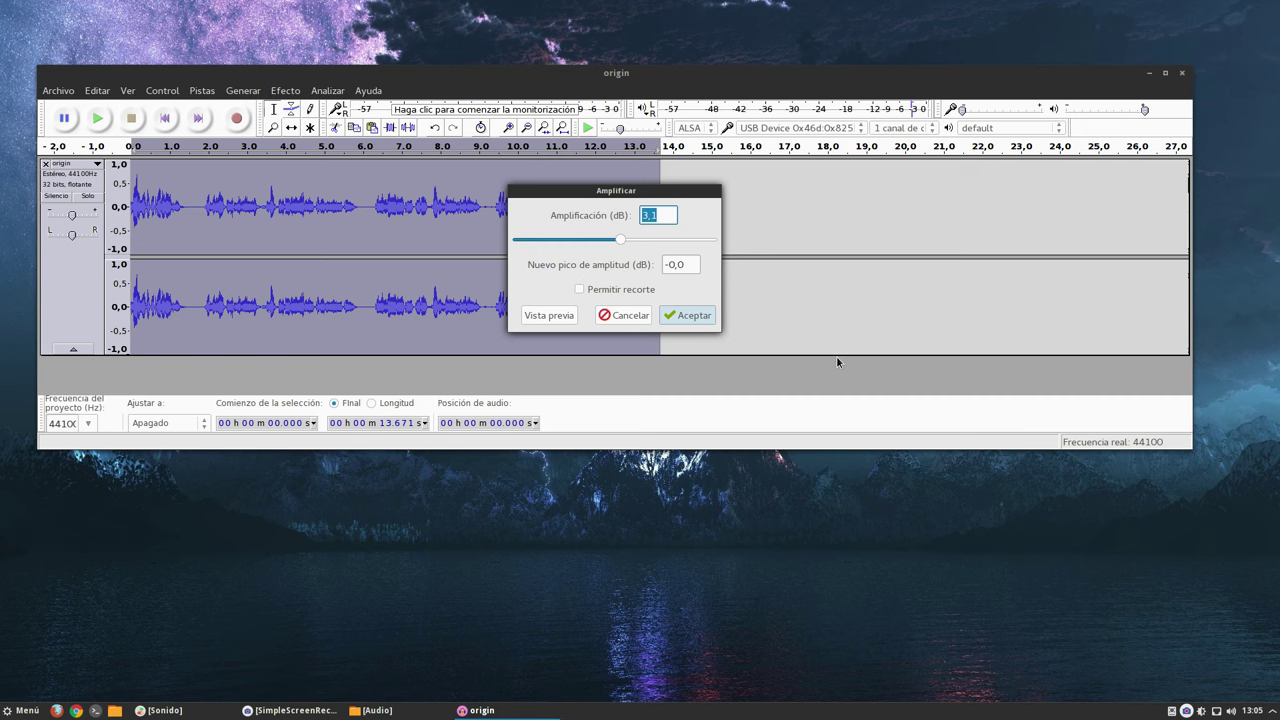
click(684, 316)
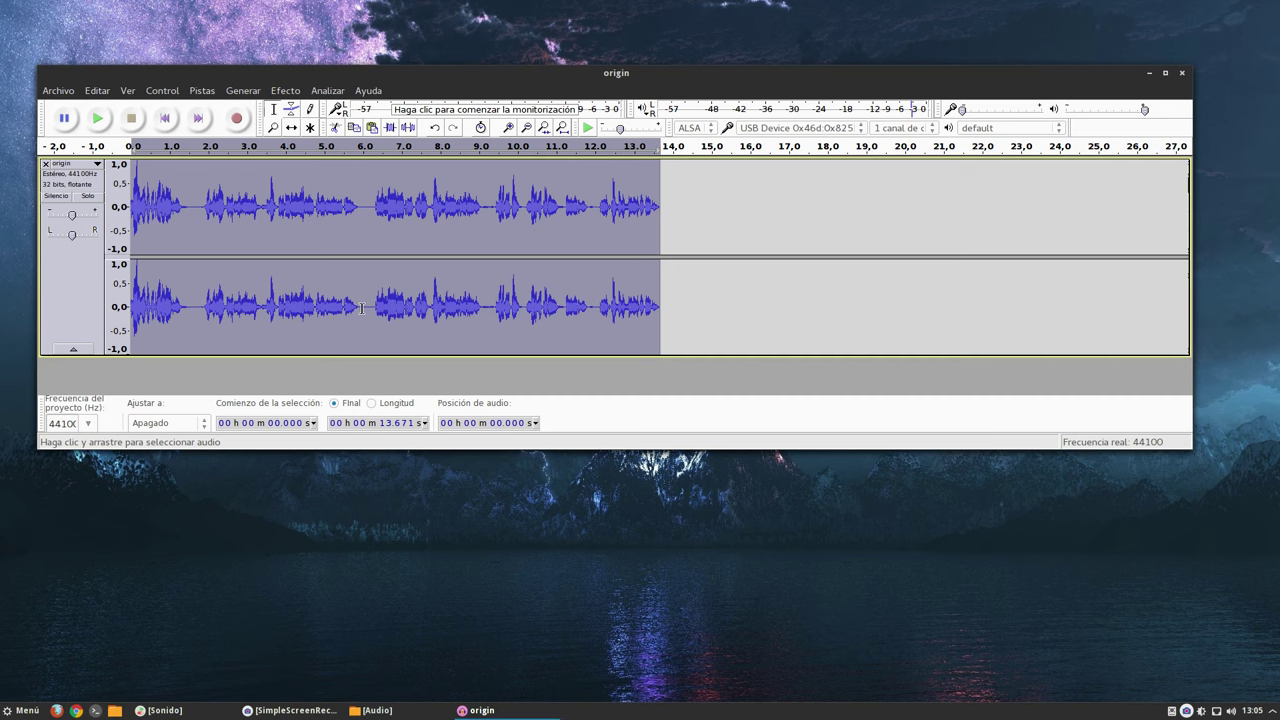
key(space)
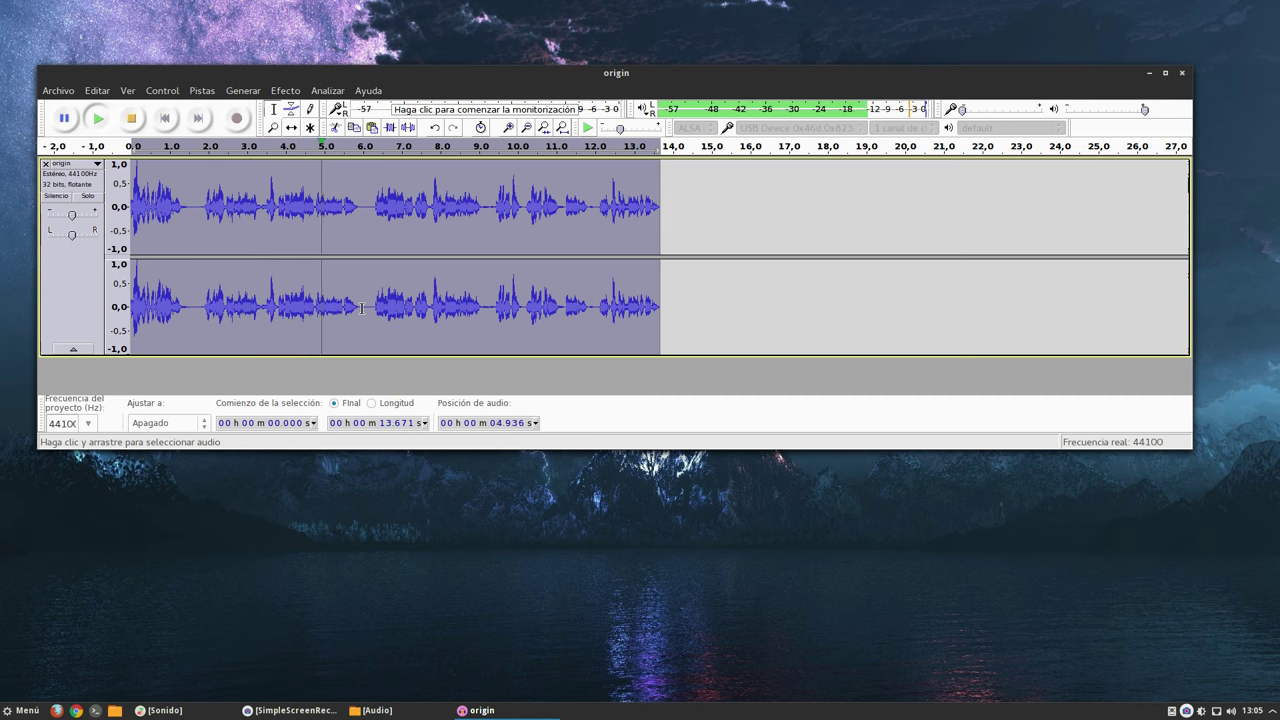
key(space)
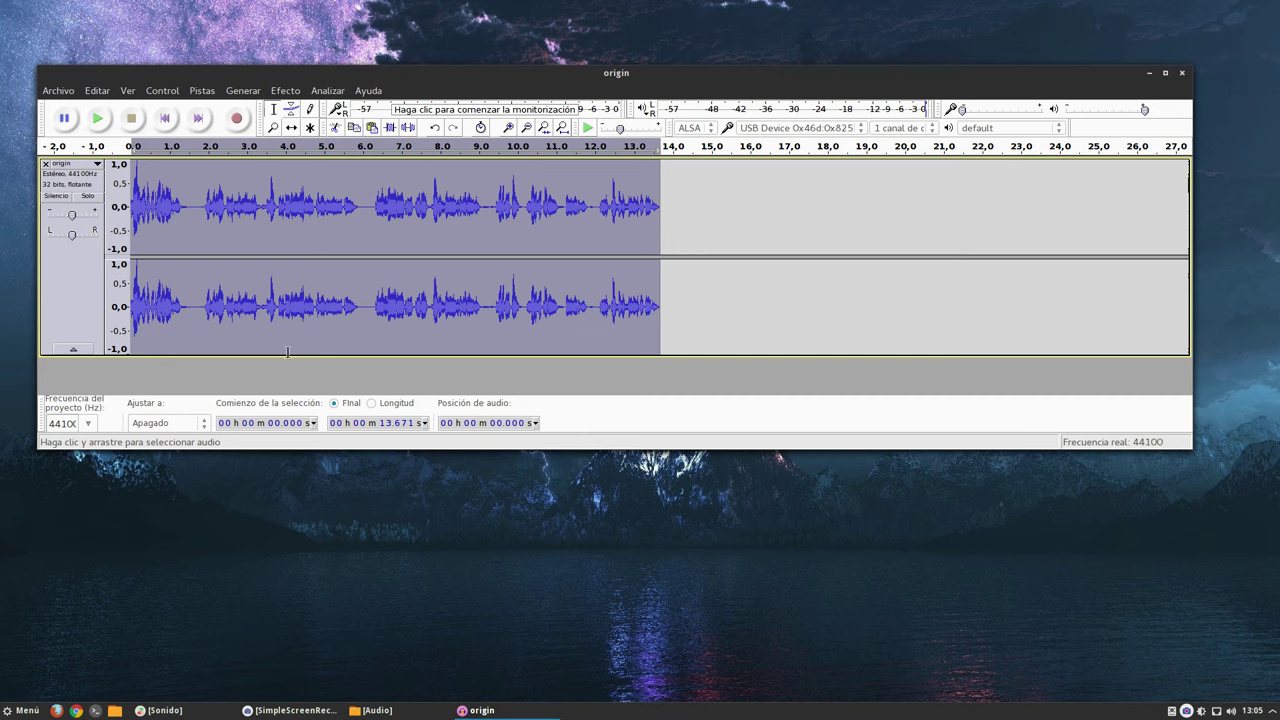
Step: Normalize the voice track to a maximum amplitude of -1.0 dB with DC offset removal, and play the result to check it
click(289, 91)
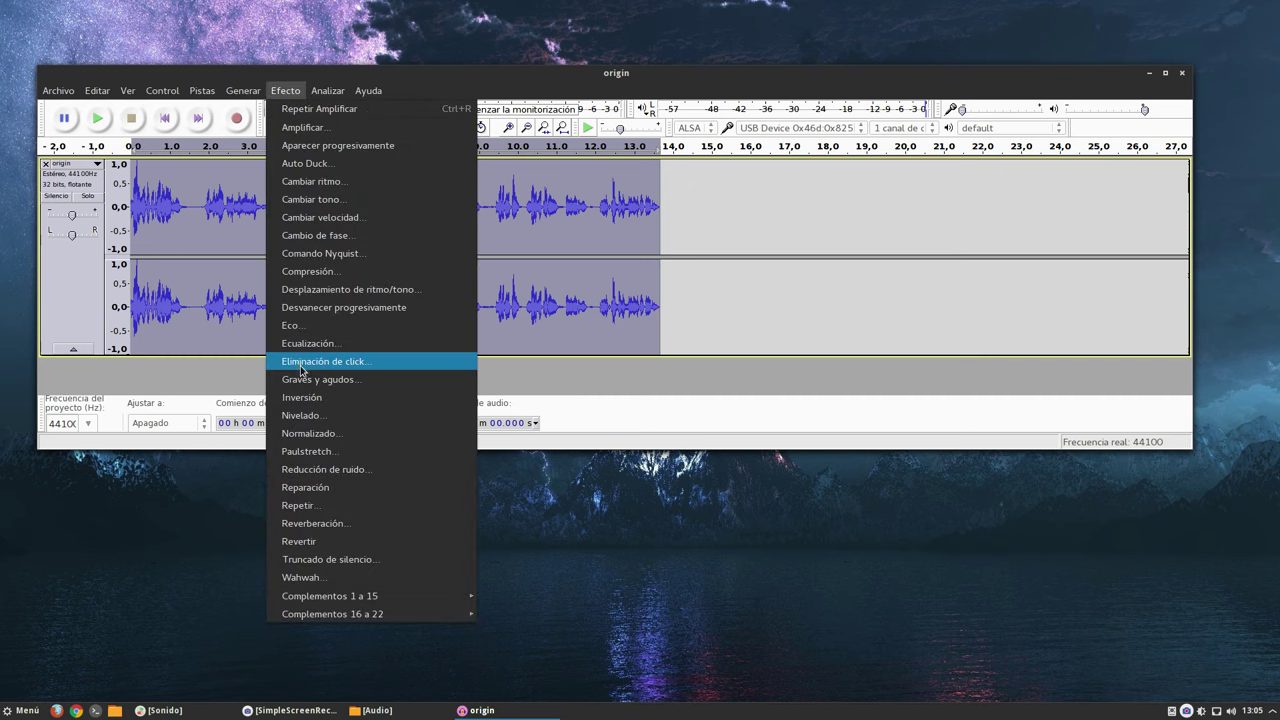
click(322, 434)
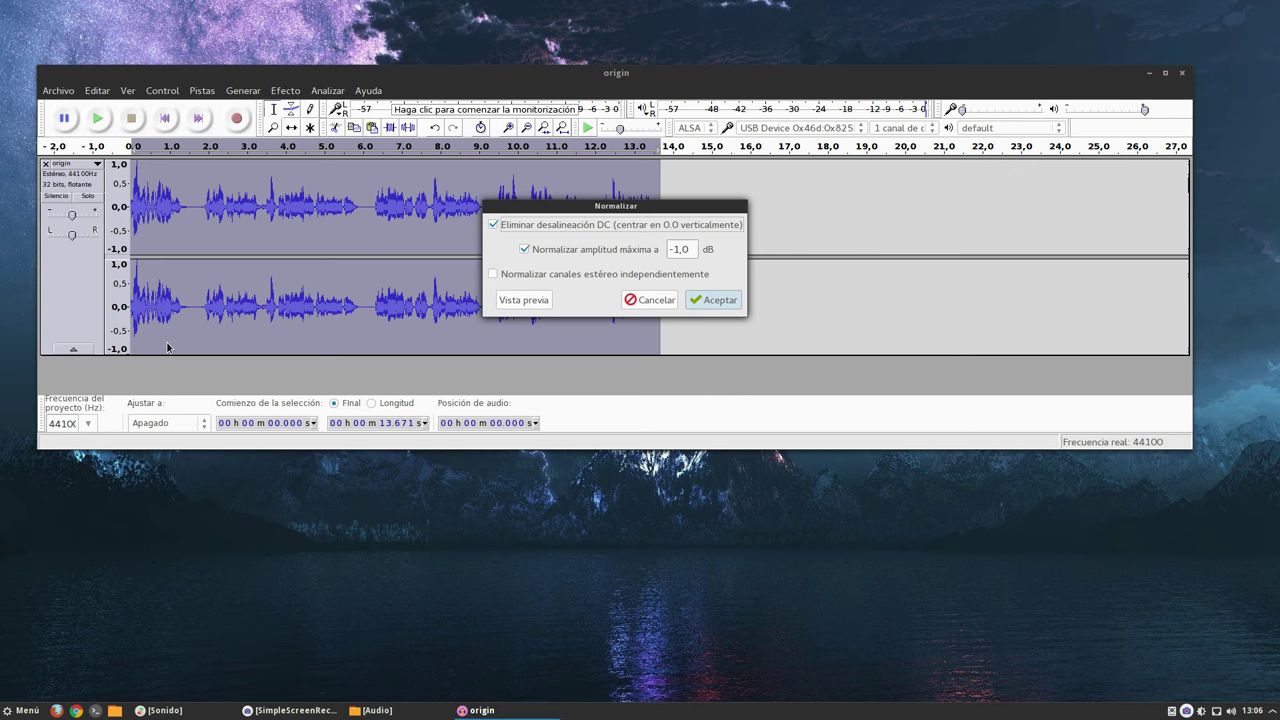
click(709, 300)
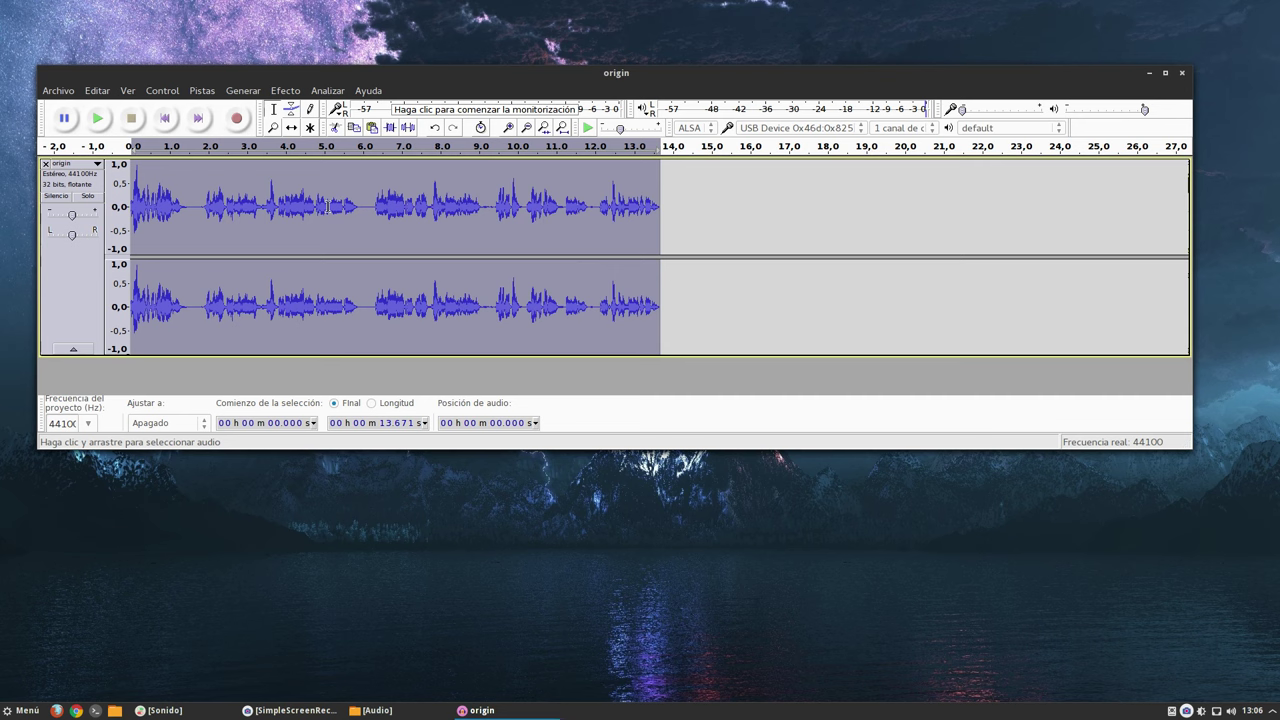
key(space)
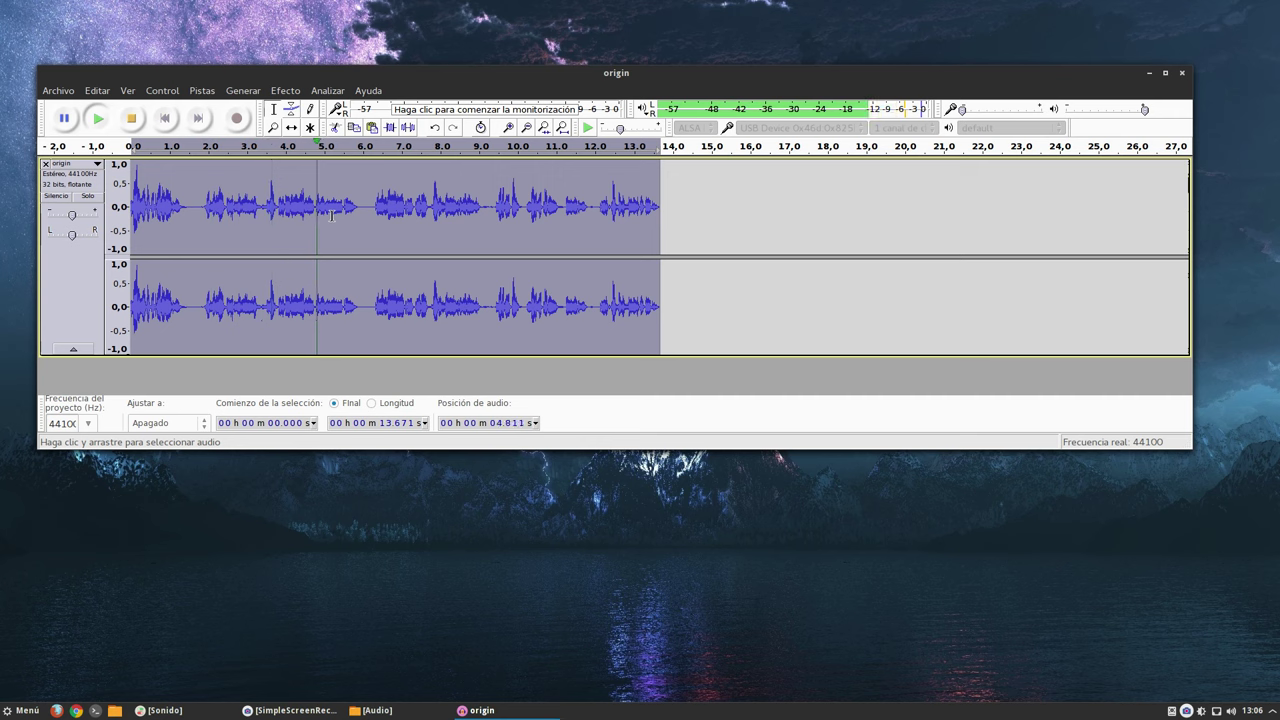
key(space)
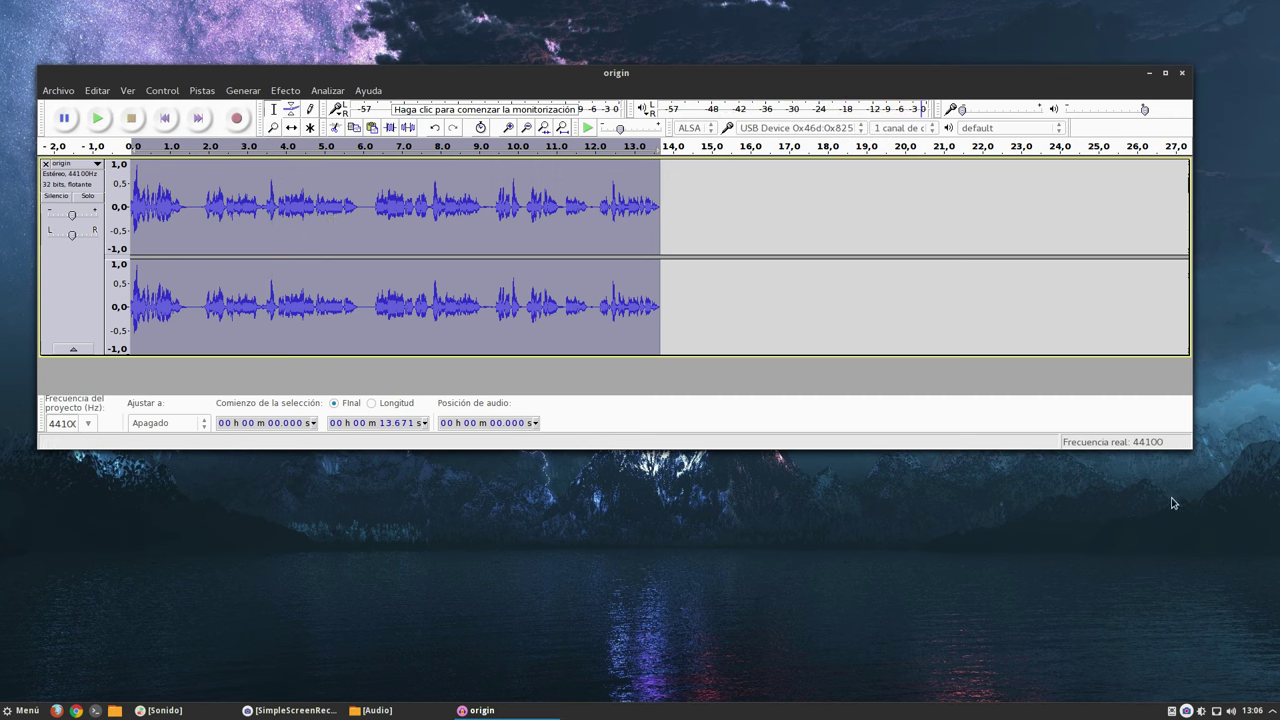
Step: Enlarge the project window and import the original origin.mp3 from the Audio folder as a second track below the processed voice
drag(1190, 447, 1238, 553)
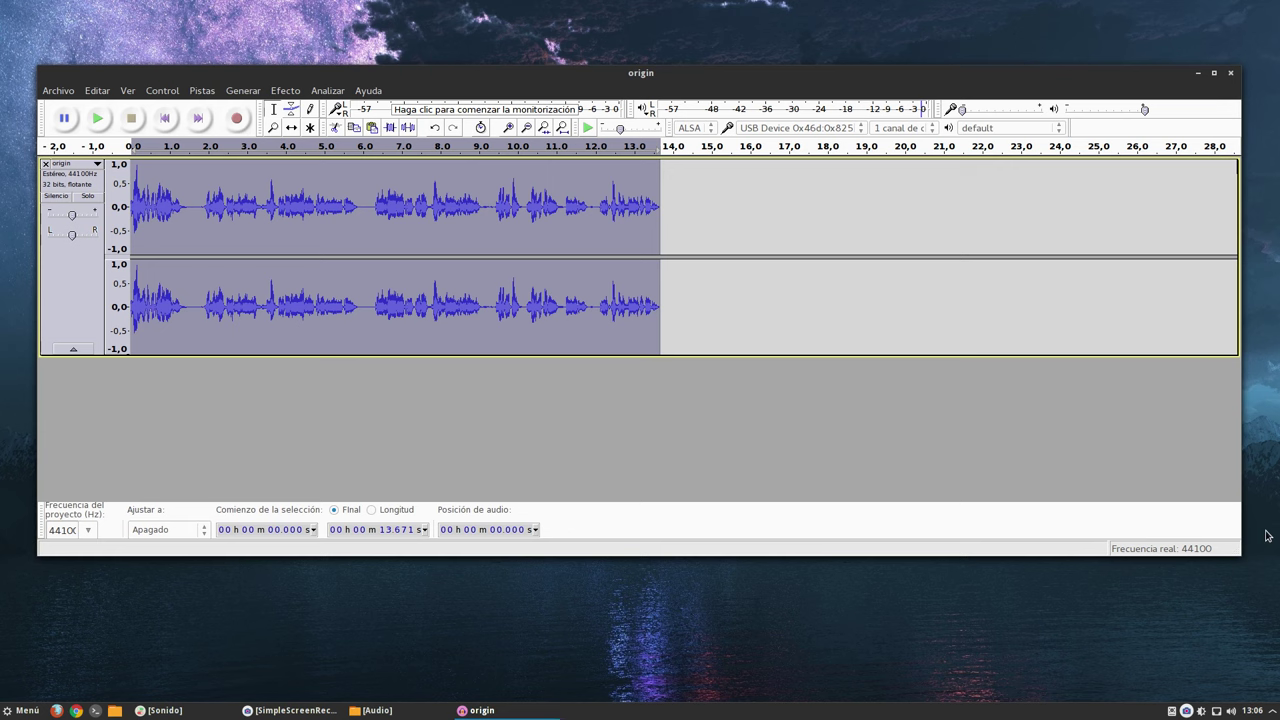
click(384, 712)
drag(978, 447, 978, 482)
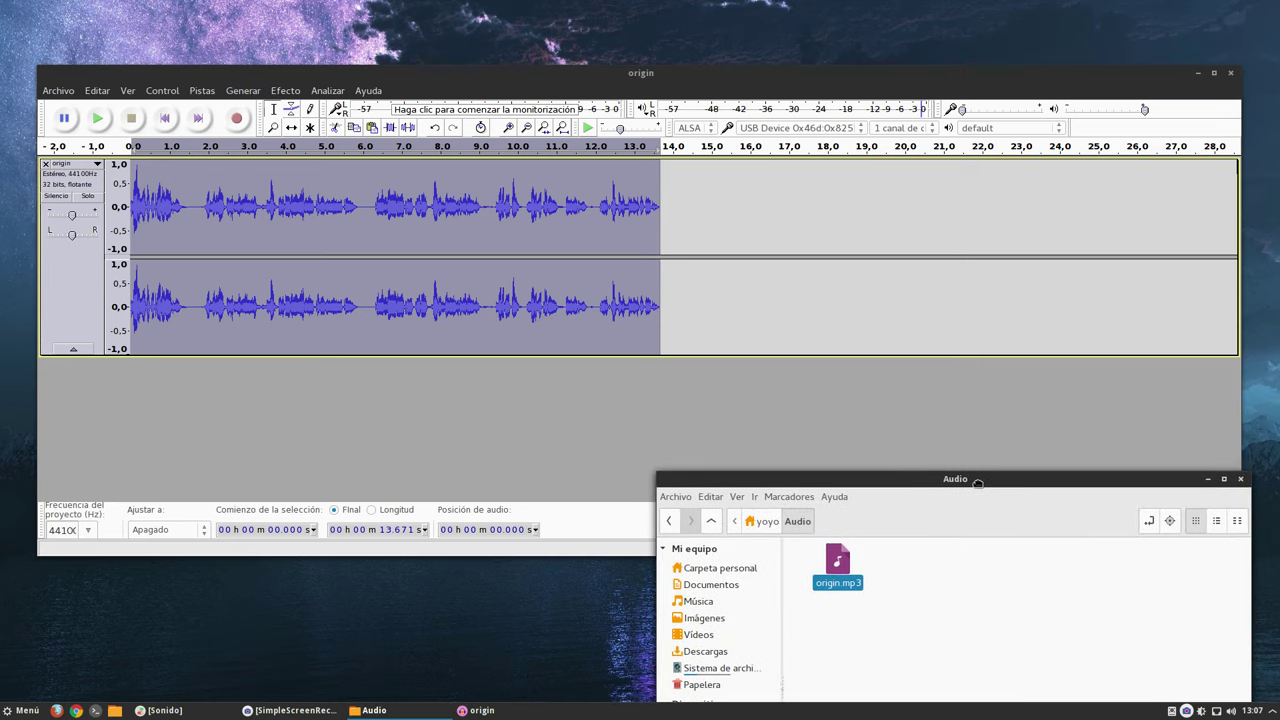
drag(837, 568, 516, 451)
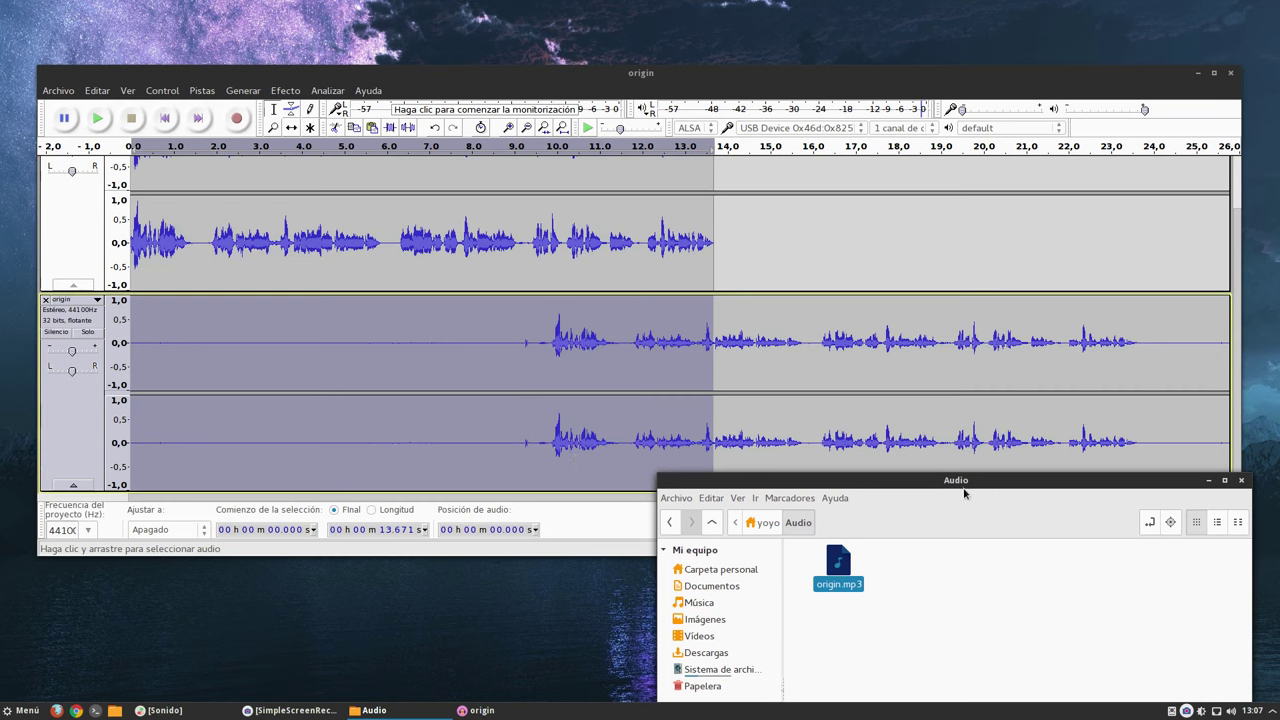
drag(988, 488, 713, 494)
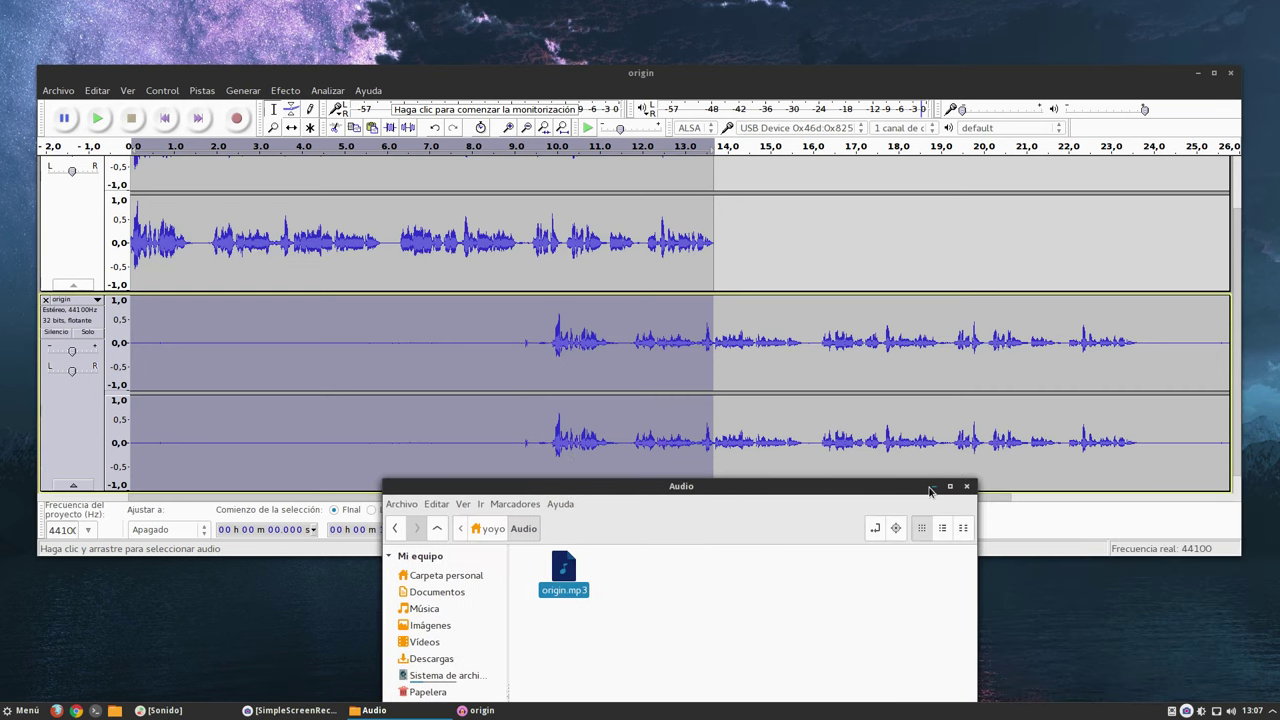
click(965, 487)
Step: Cut the first 9 s or so of silence and the leftover silence after the voice from the imported original track
click(79, 428)
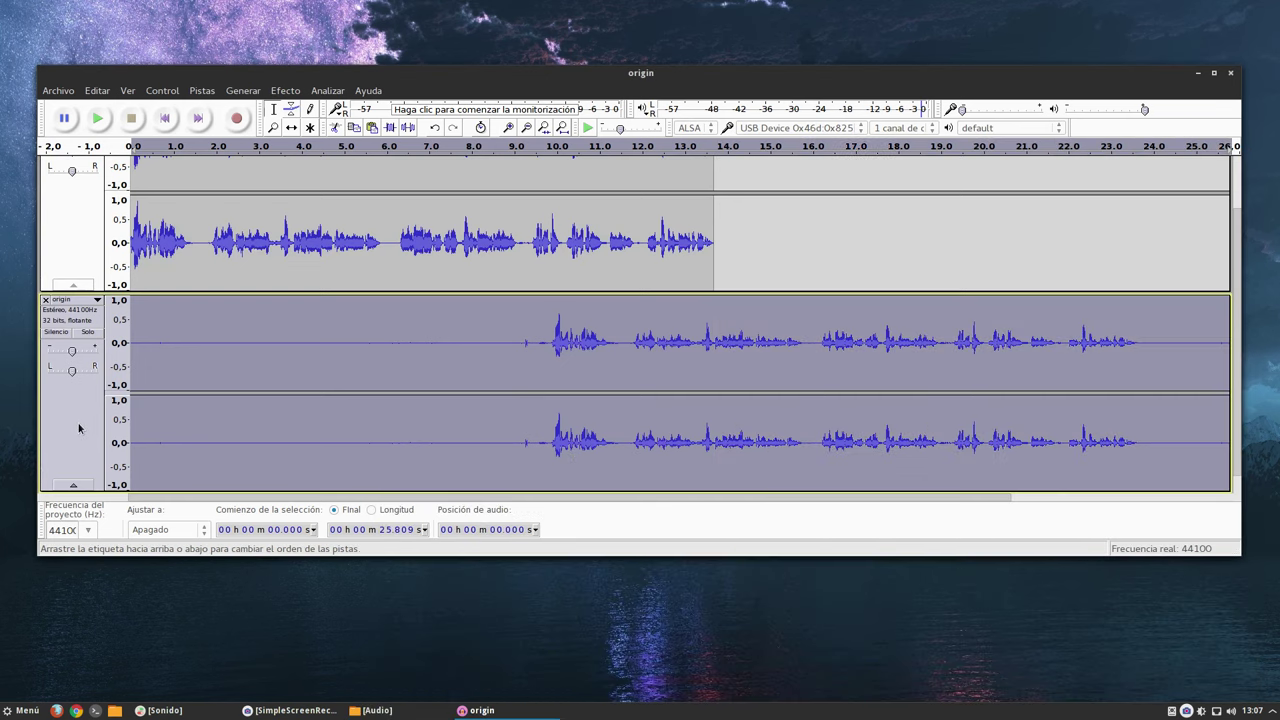
click(672, 400)
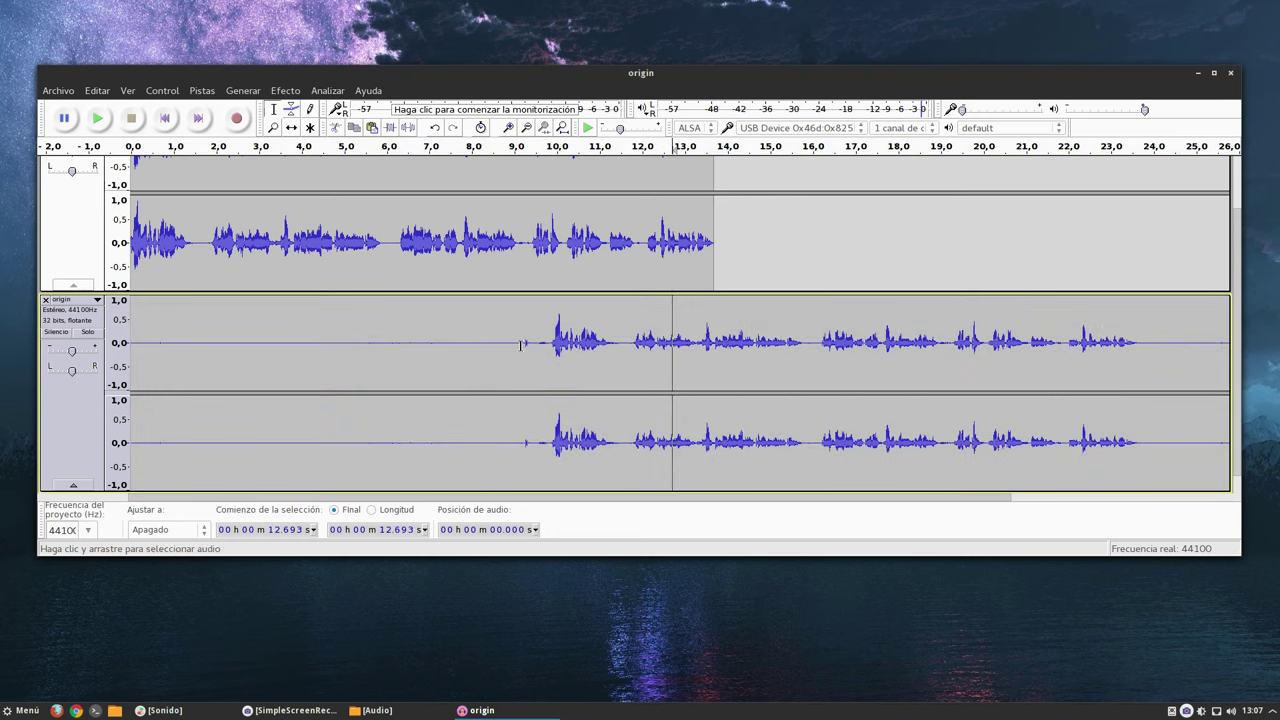
drag(515, 344, 131, 332)
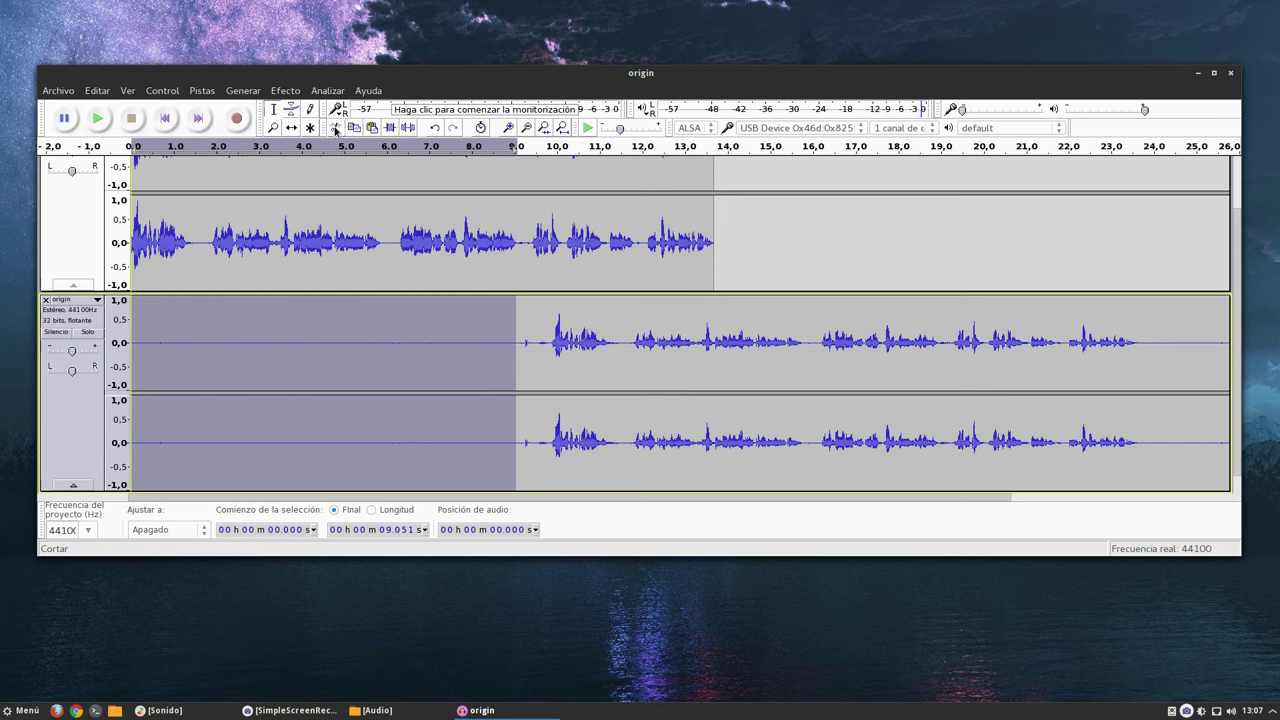
click(335, 128)
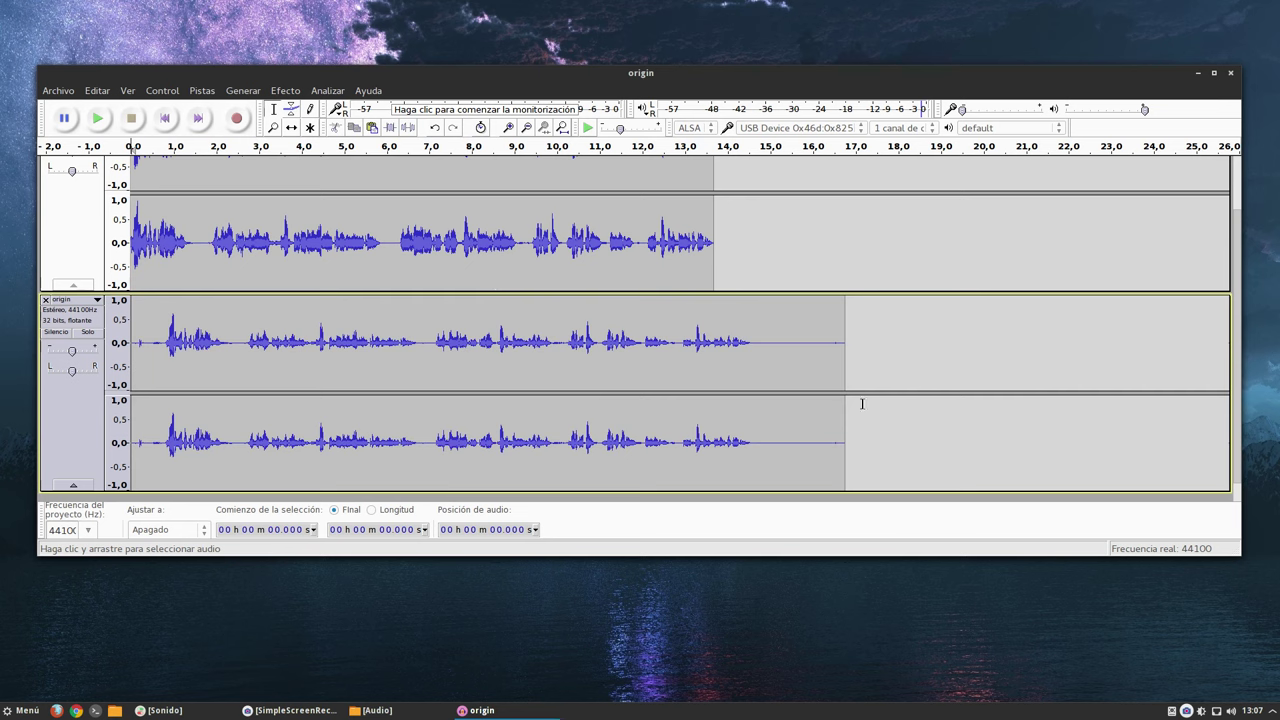
drag(845, 402, 754, 402)
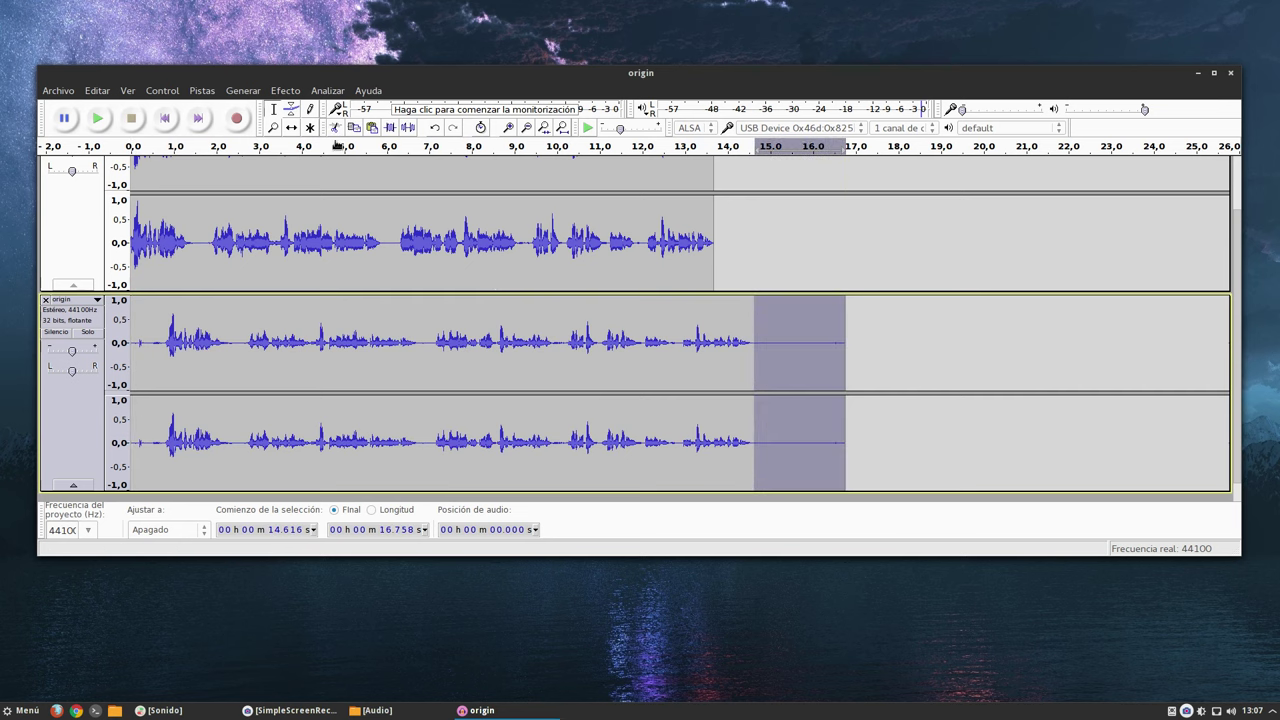
click(335, 128)
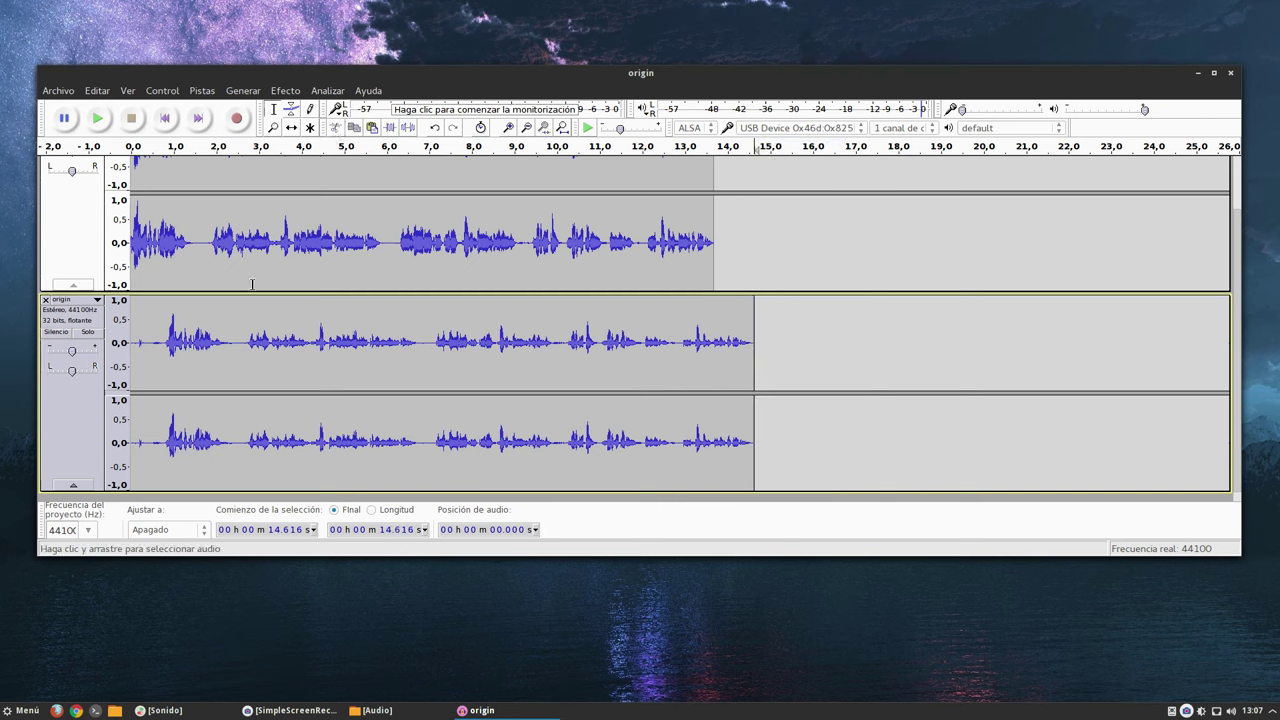
Step: Shift the original track in time so it starts where the processed track ends, and return to the Selection tool
click(292, 129)
drag(221, 375, 802, 368)
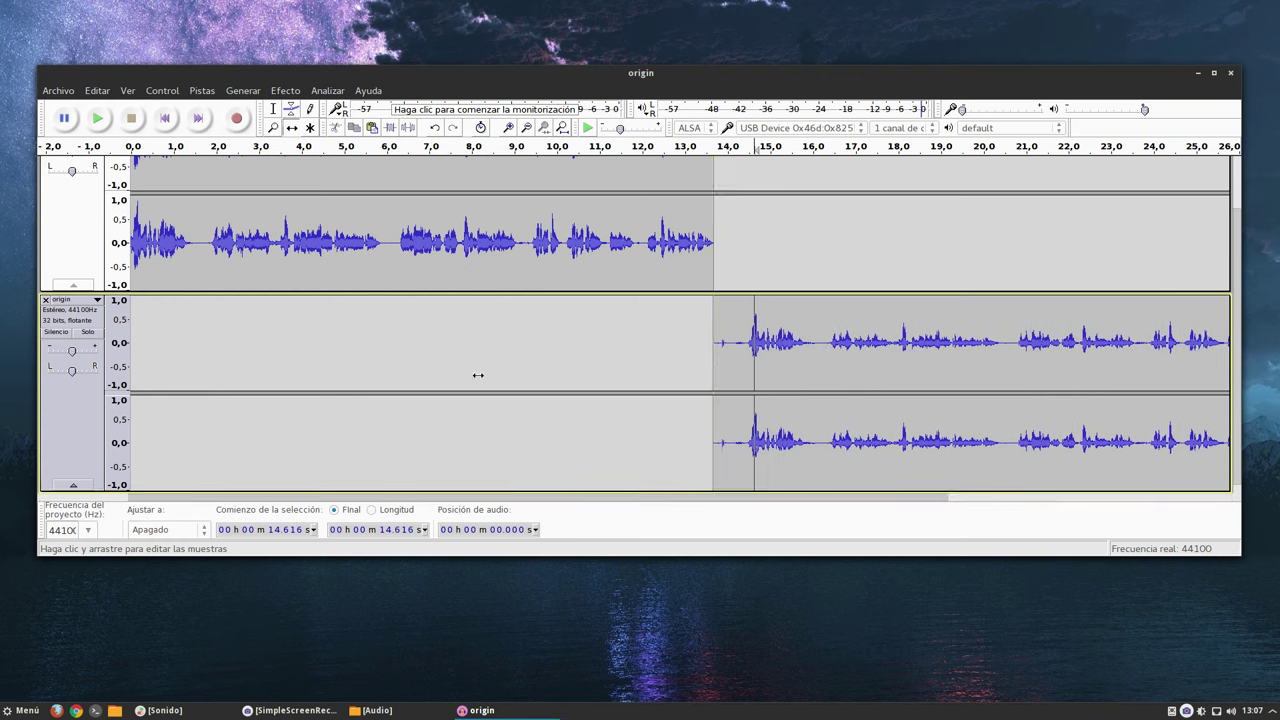
click(274, 109)
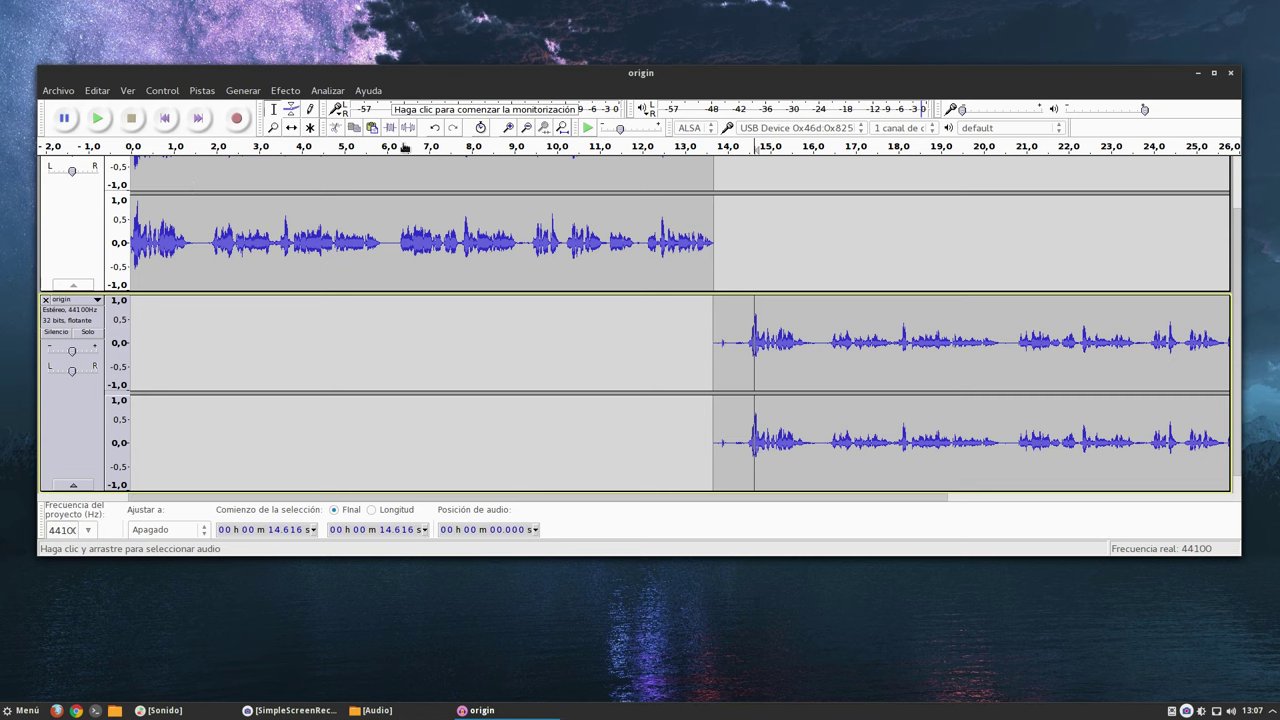
Step: Move the project window up and play the processed voice followed by the original recording to compare them
drag(562, 80, 548, 51)
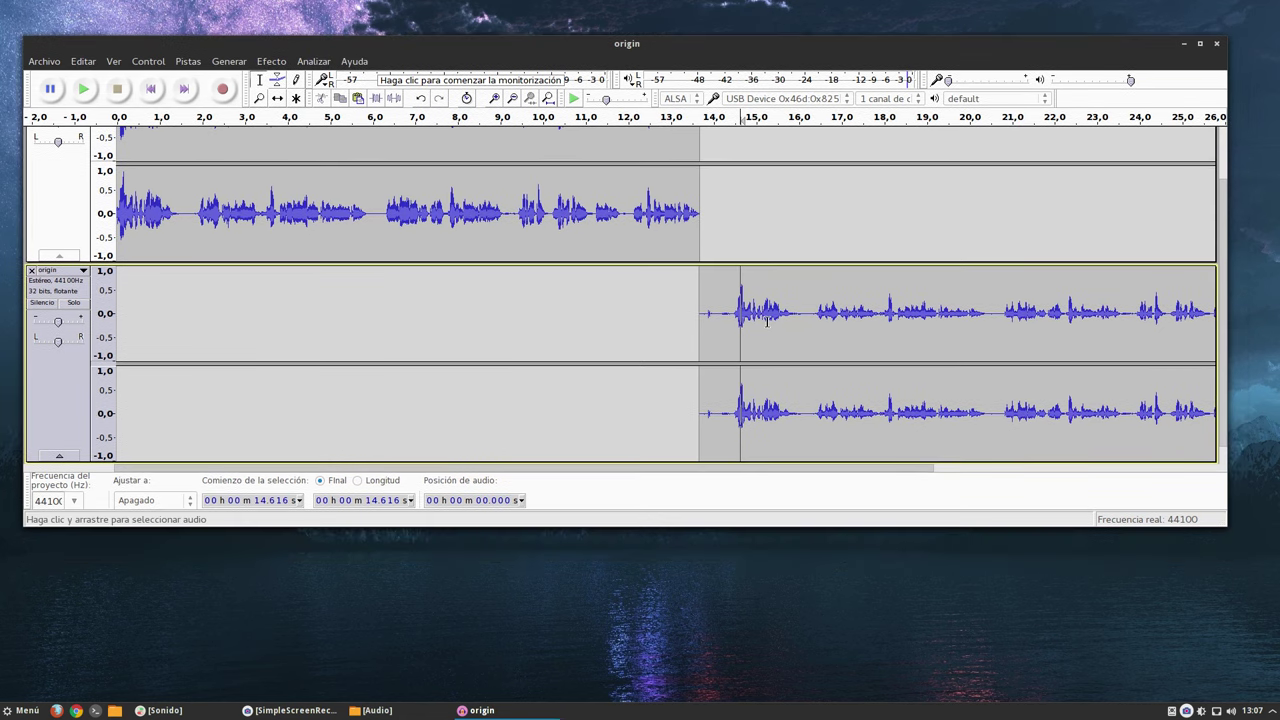
click(130, 121)
click(693, 124)
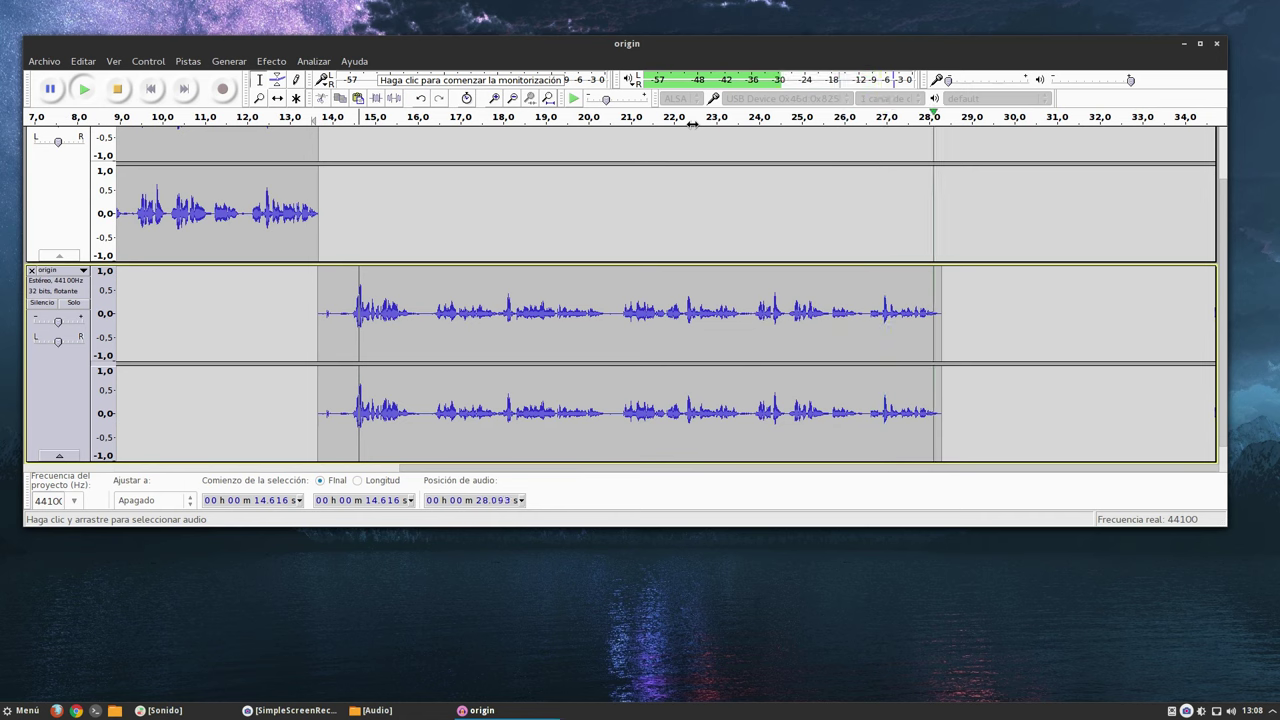
Step: Replay the last seconds of the processed voice followed by the original recording, starting at about 9 s, and stop playback
key(space)
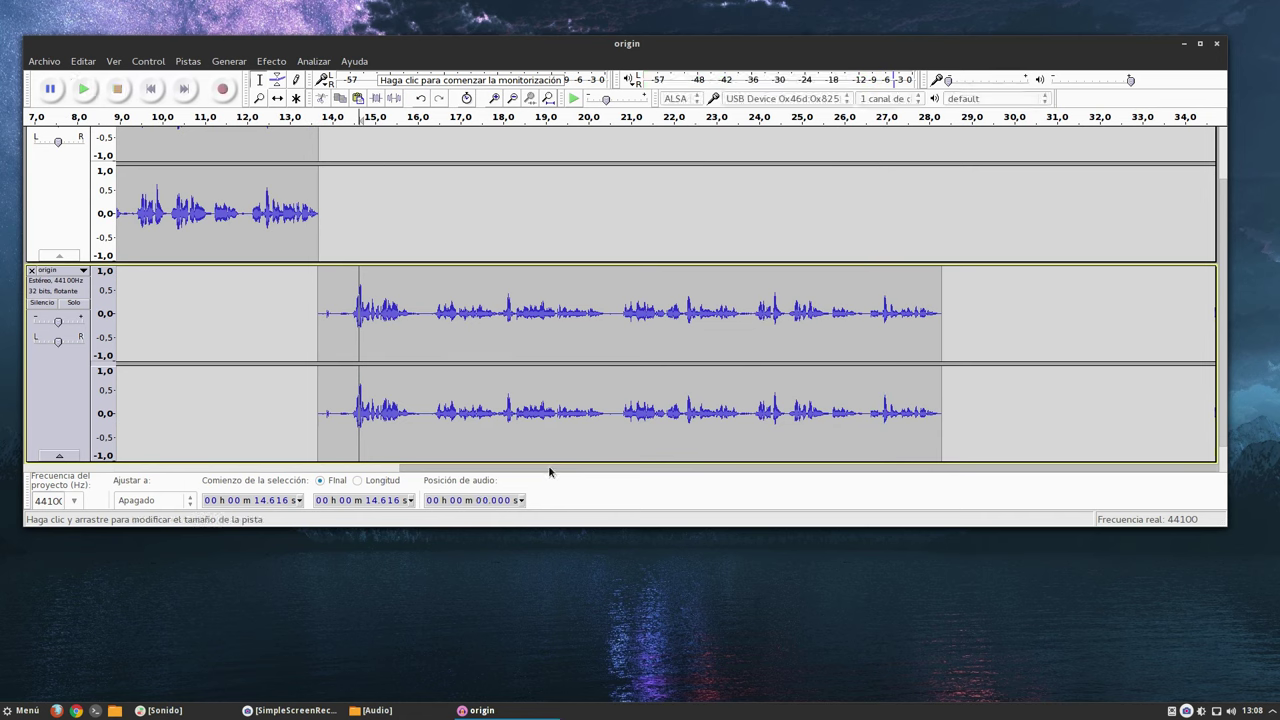
drag(548, 467, 362, 474)
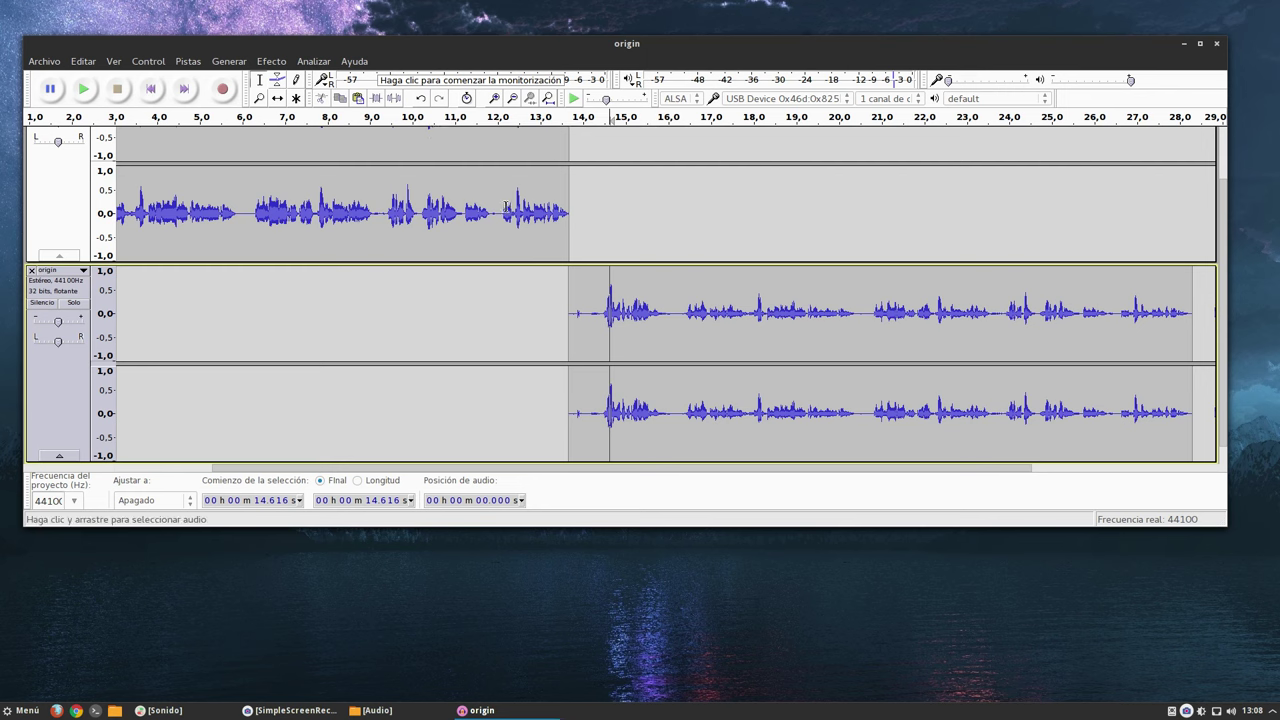
click(388, 121)
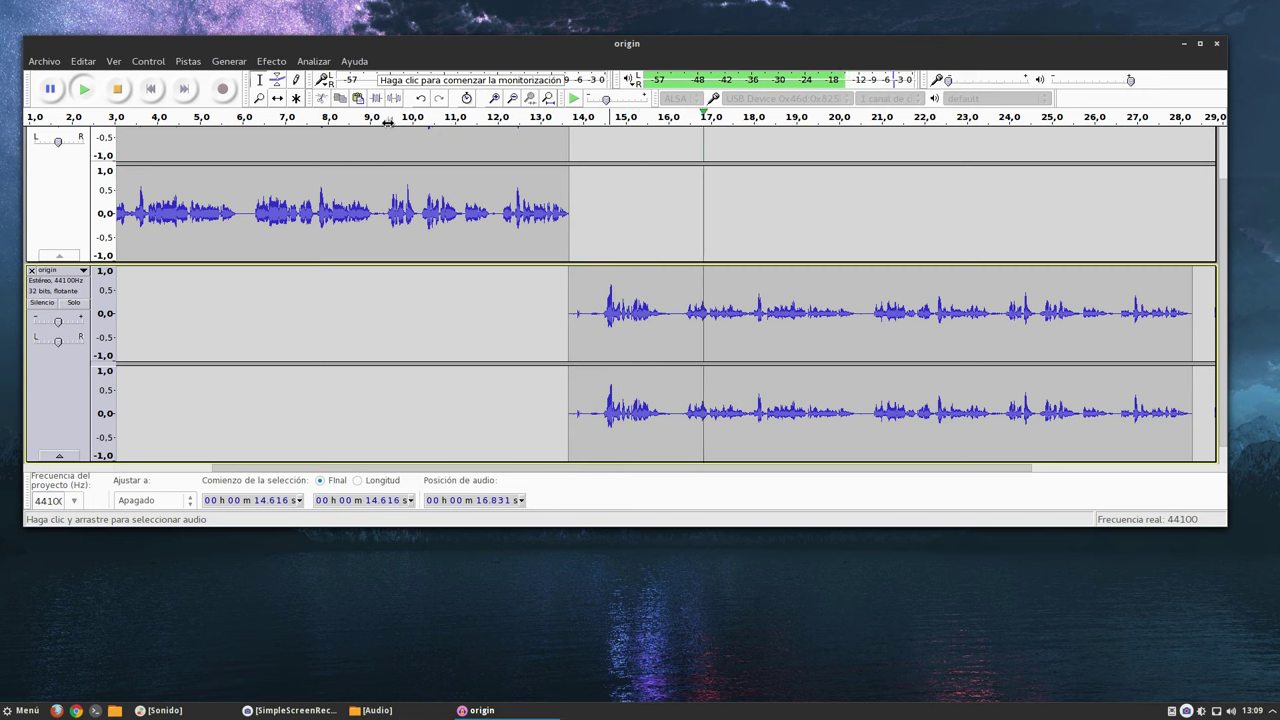
key(space)
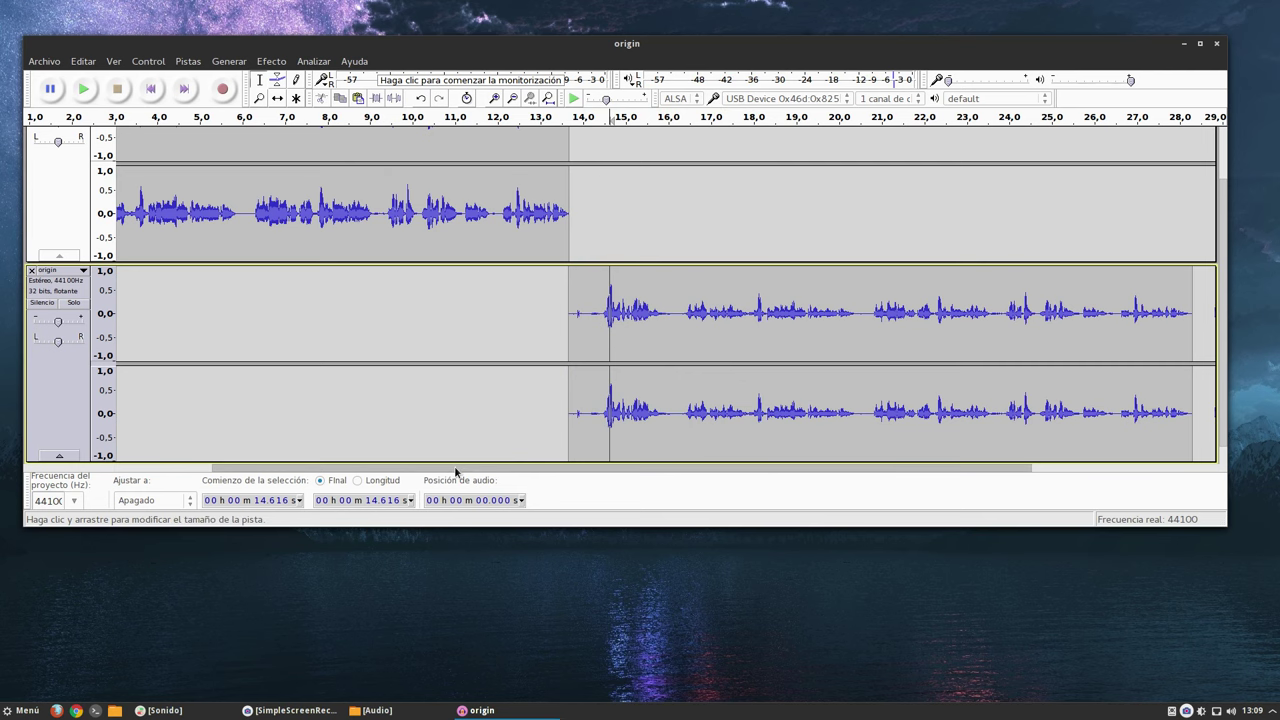
Step: Cut the entire original recording out of the second track
drag(454, 465, 340, 472)
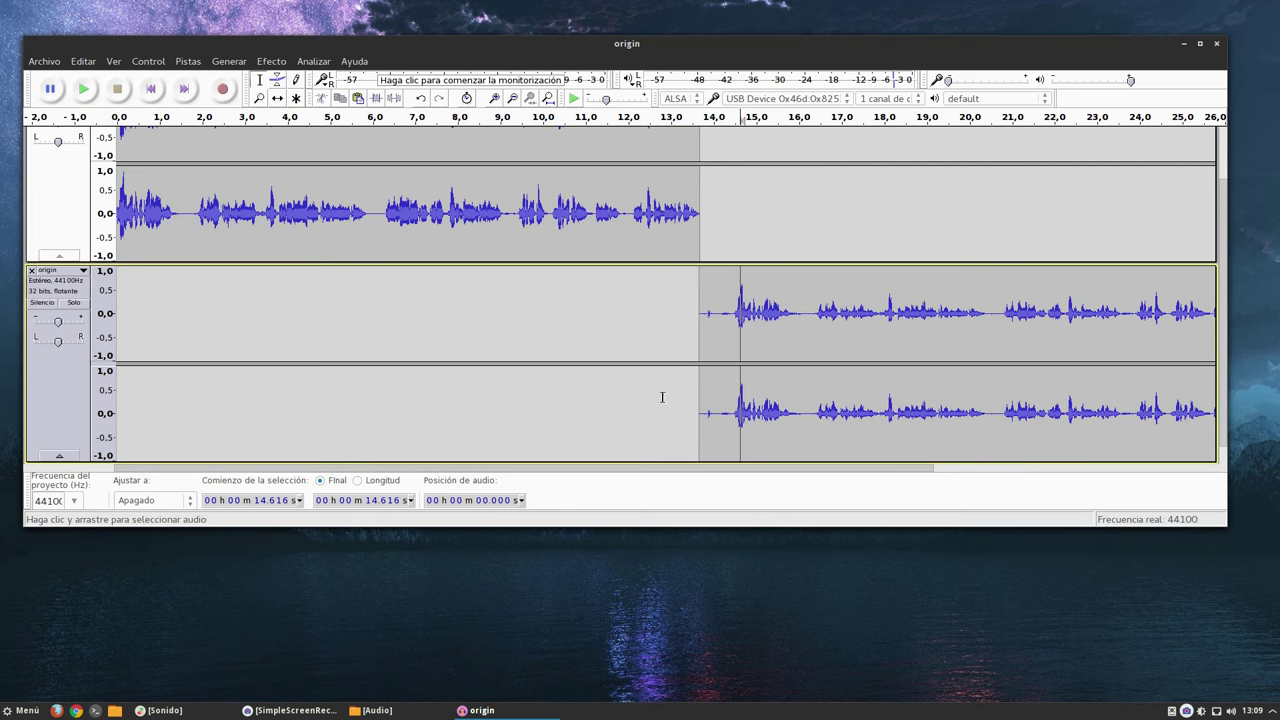
drag(560, 468, 769, 470)
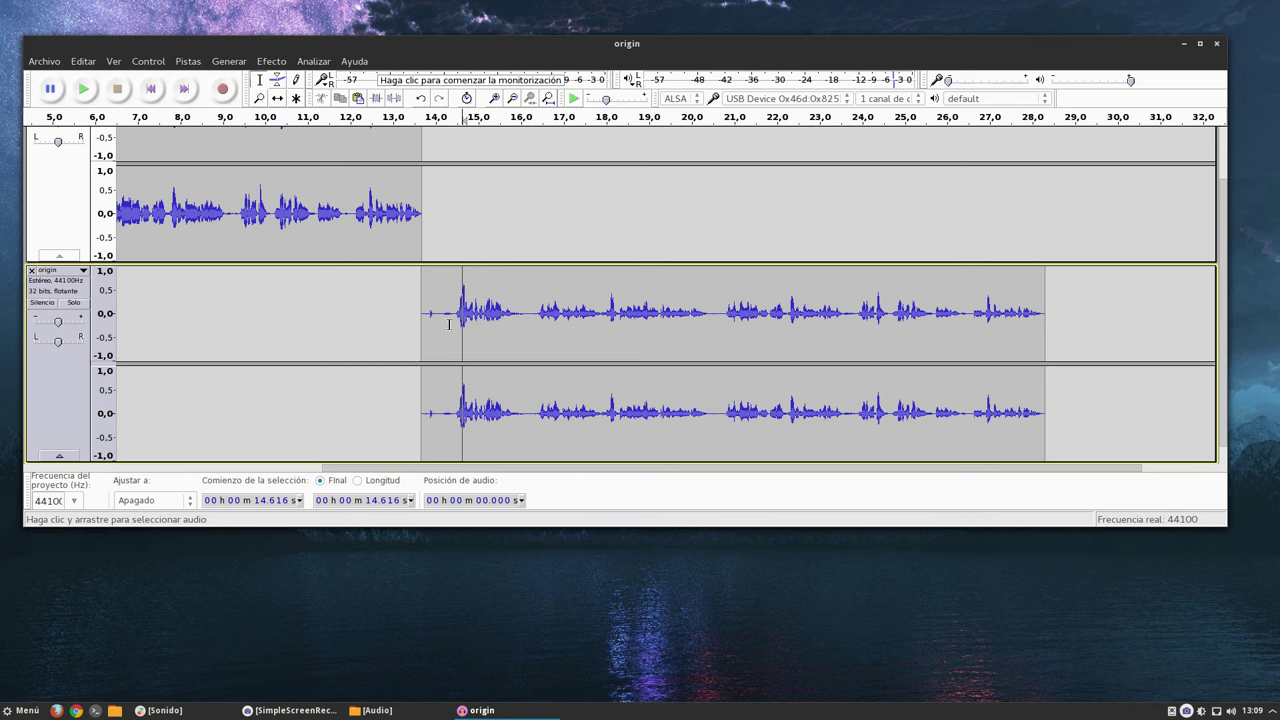
drag(1049, 352, 422, 345)
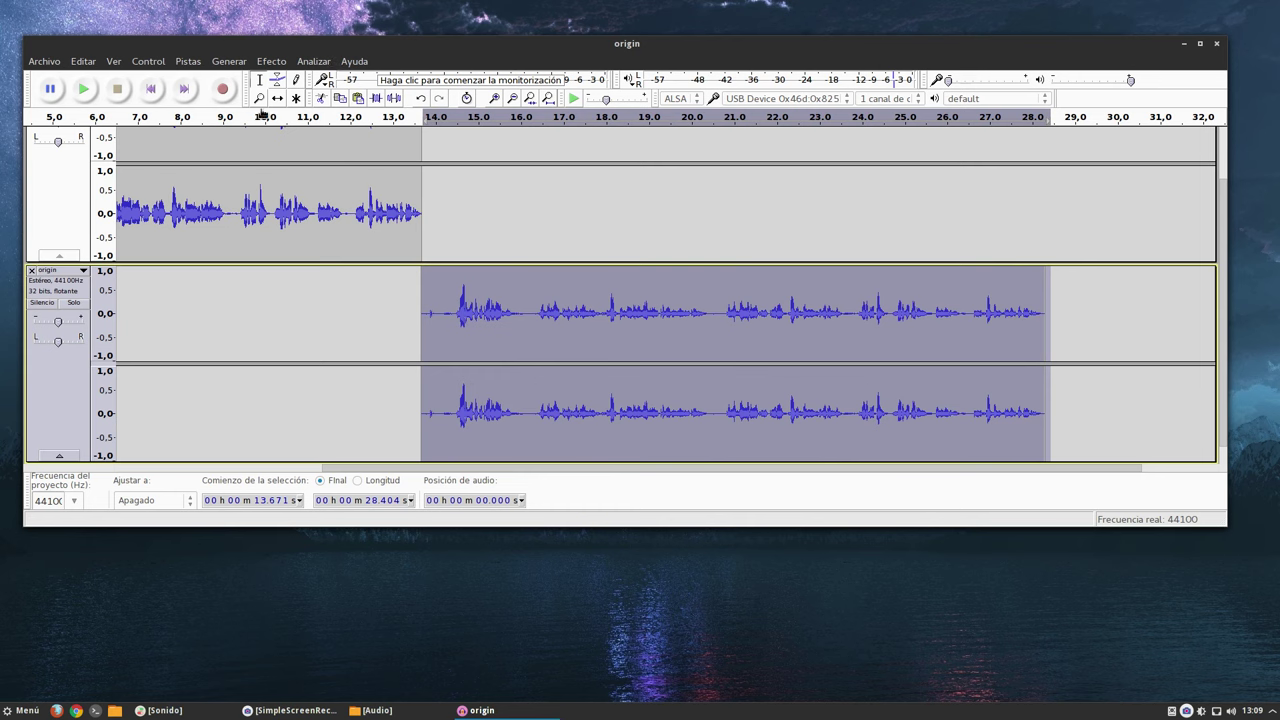
click(322, 101)
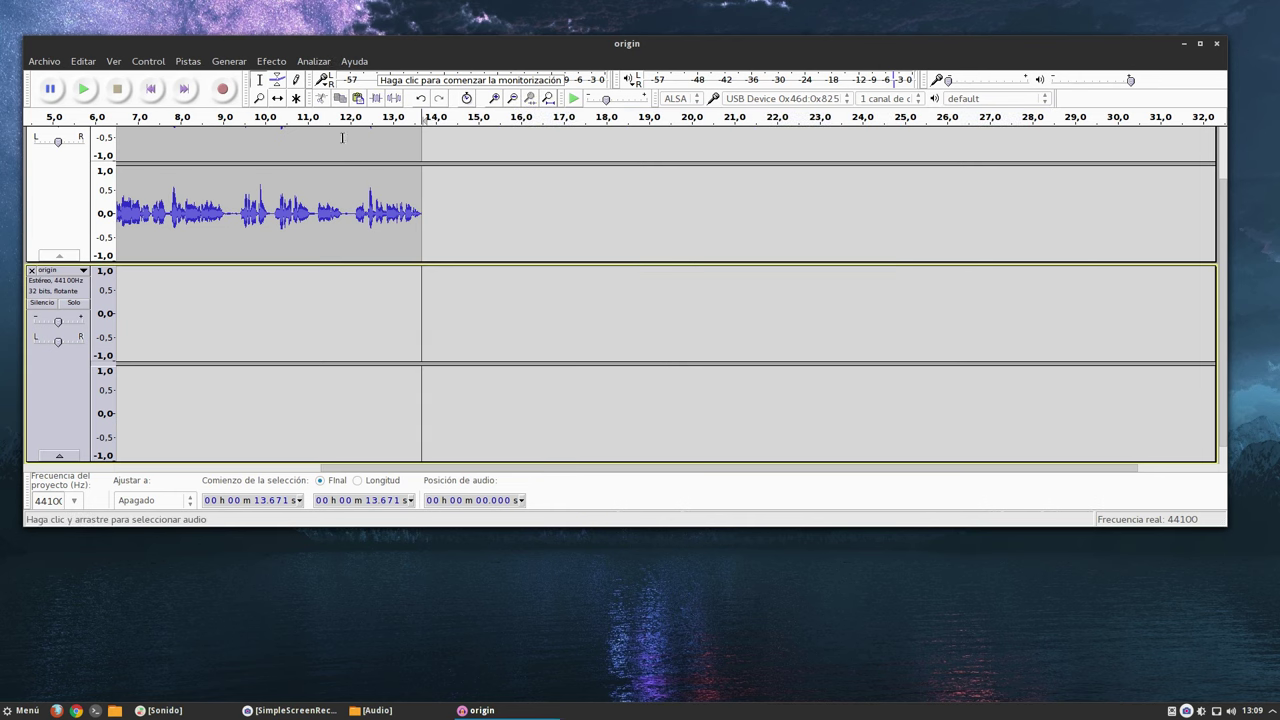
Step: Remove the emptied second track and briefly play the start of the remaining processed voice
drag(301, 467, 180, 467)
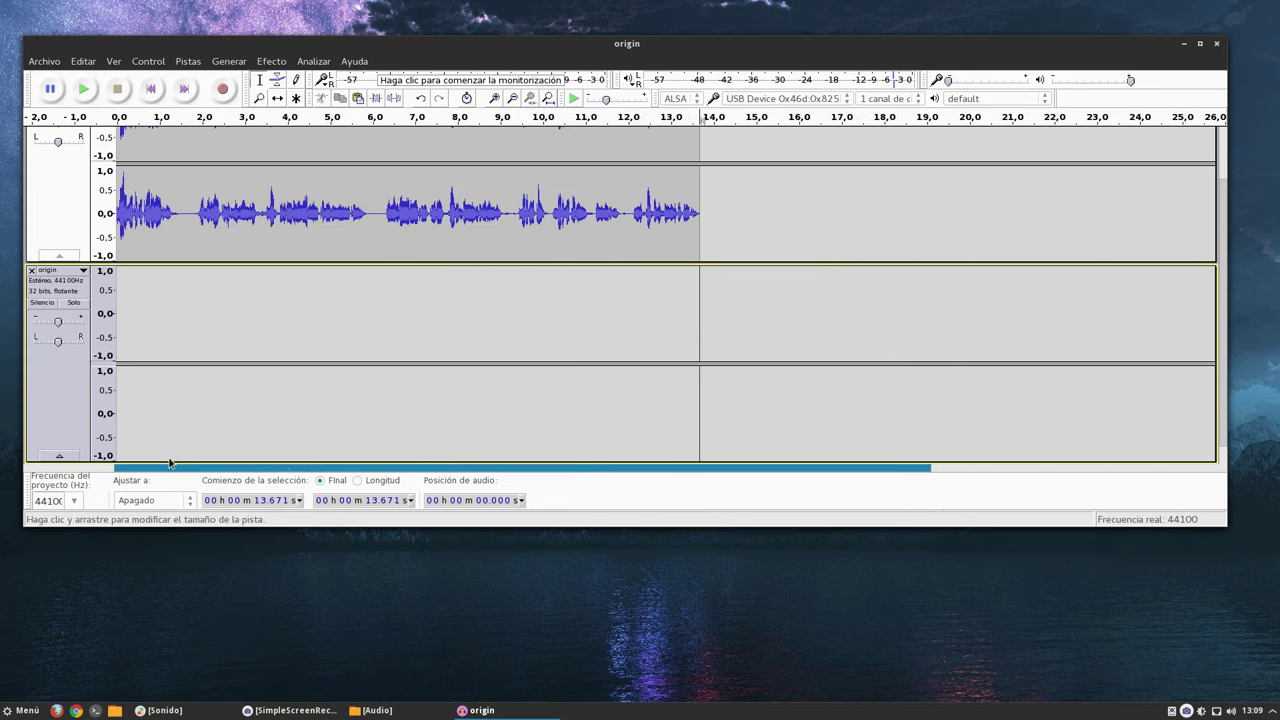
click(31, 271)
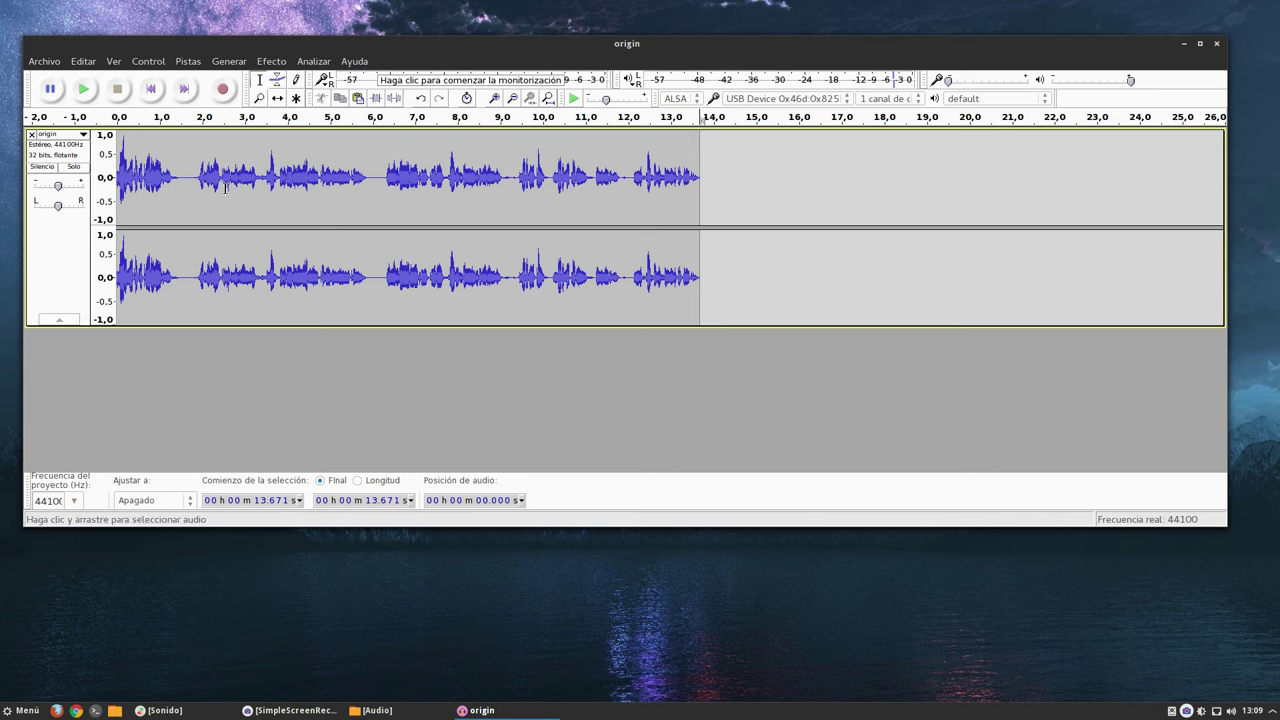
click(139, 121)
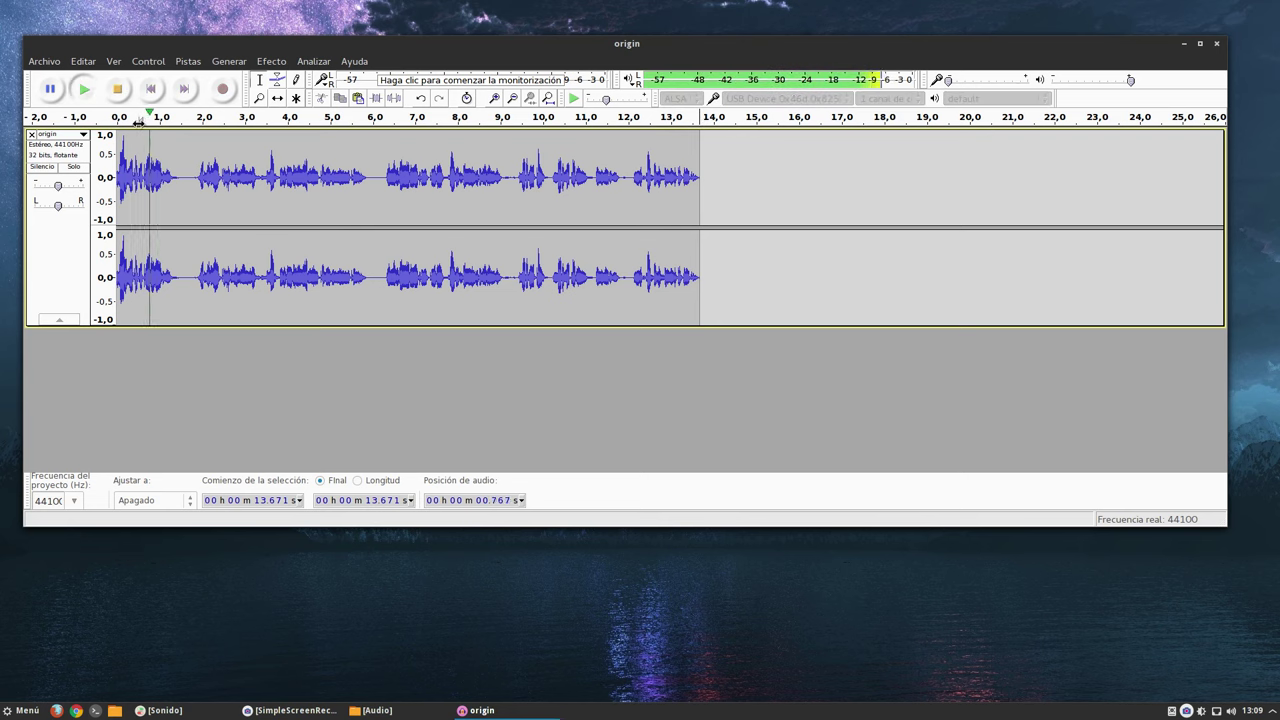
key(space)
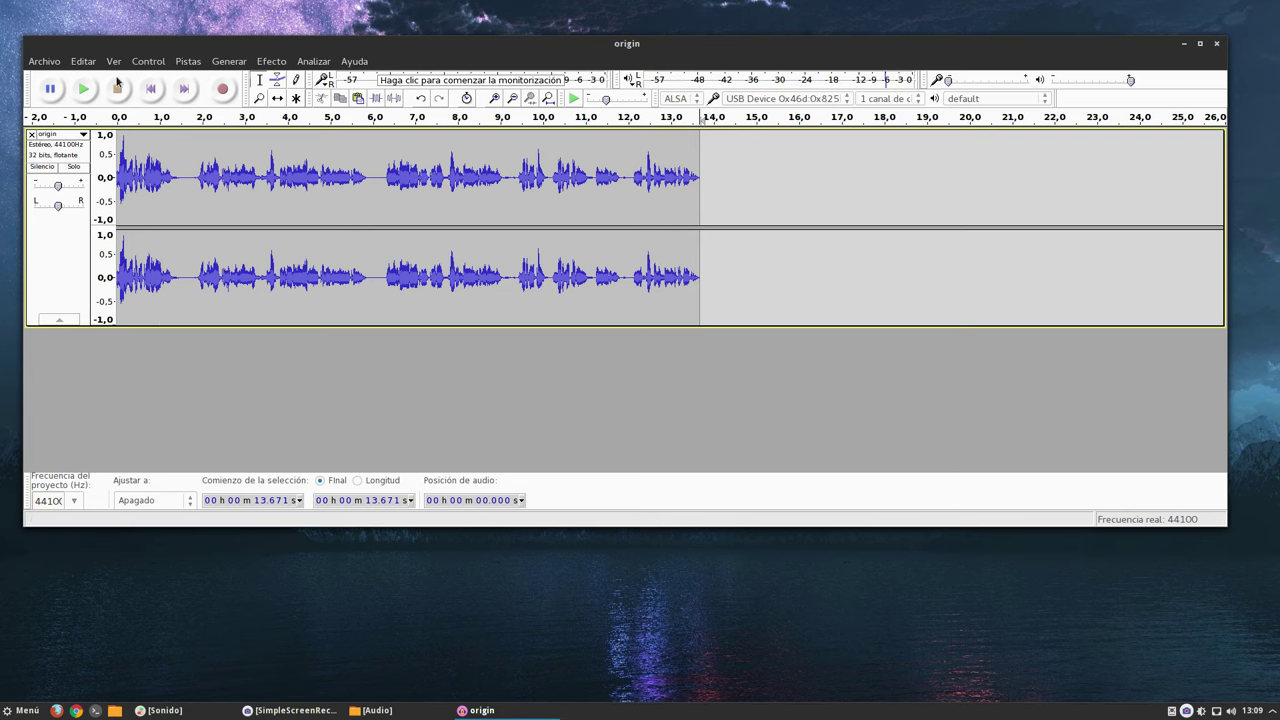
Step: Export the audio as an MP3 file named origin into the Final folder inside the home directory's Audacity folder
click(42, 64)
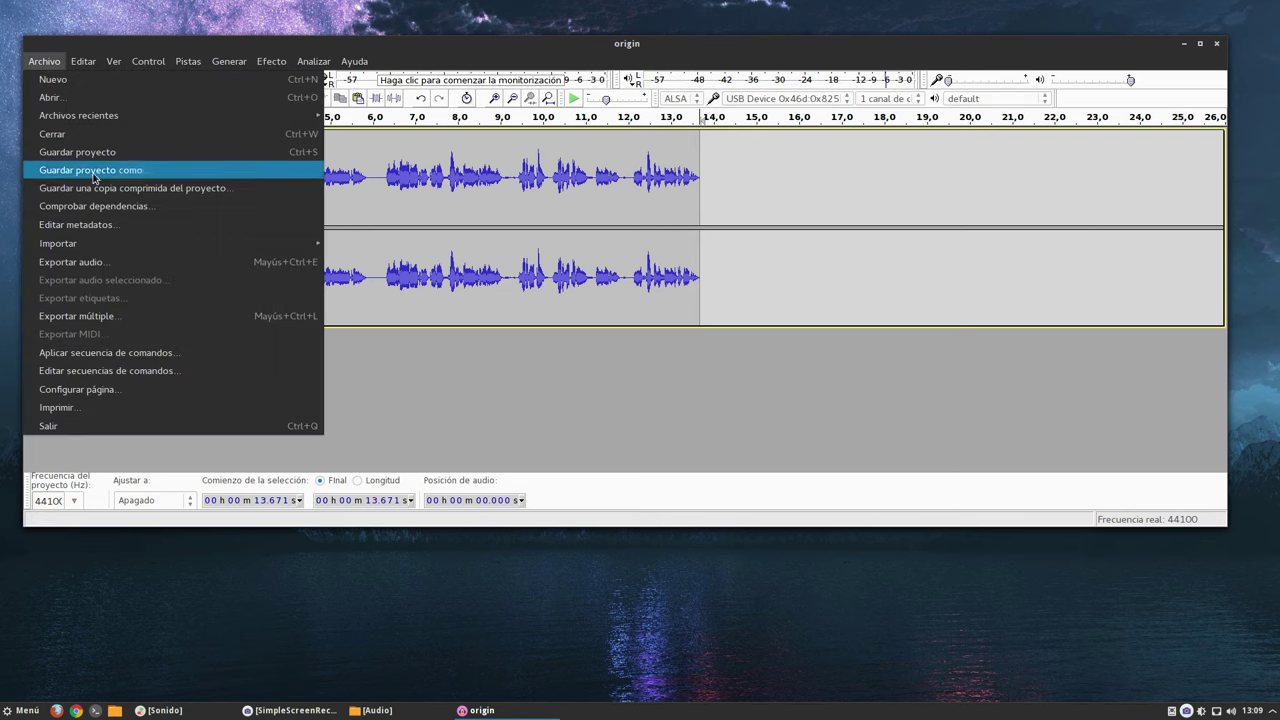
click(70, 262)
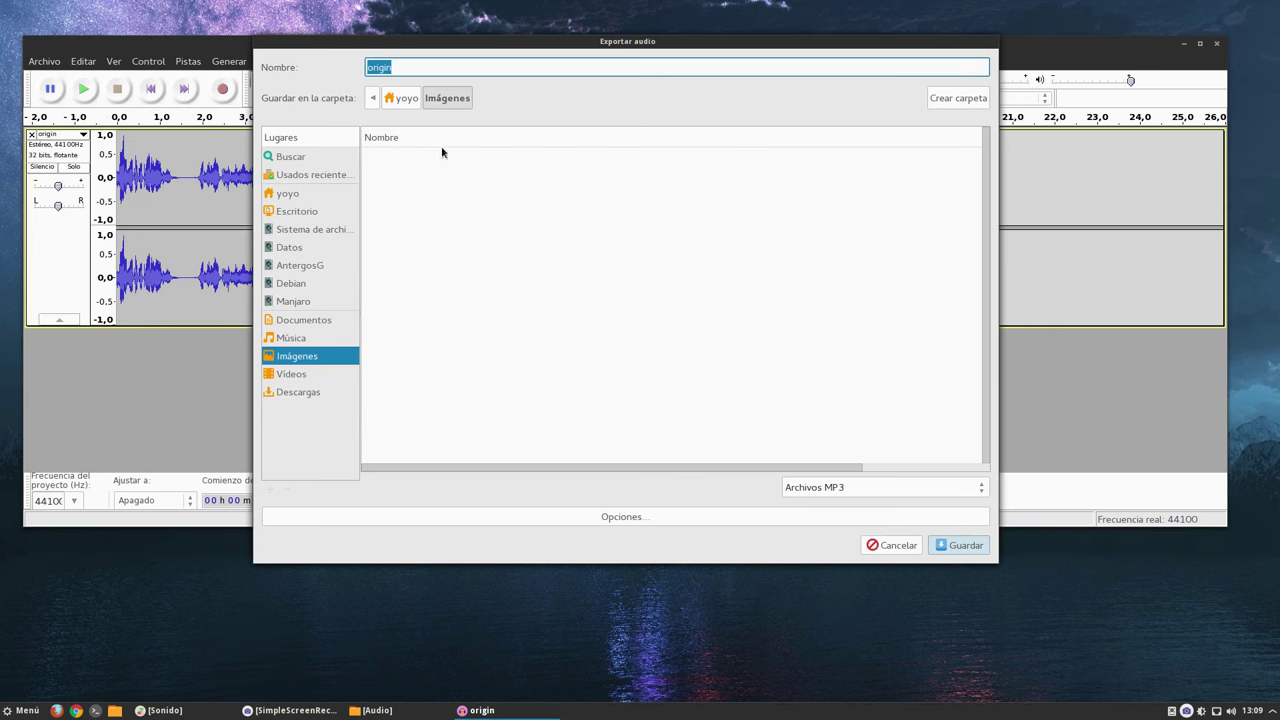
click(406, 102)
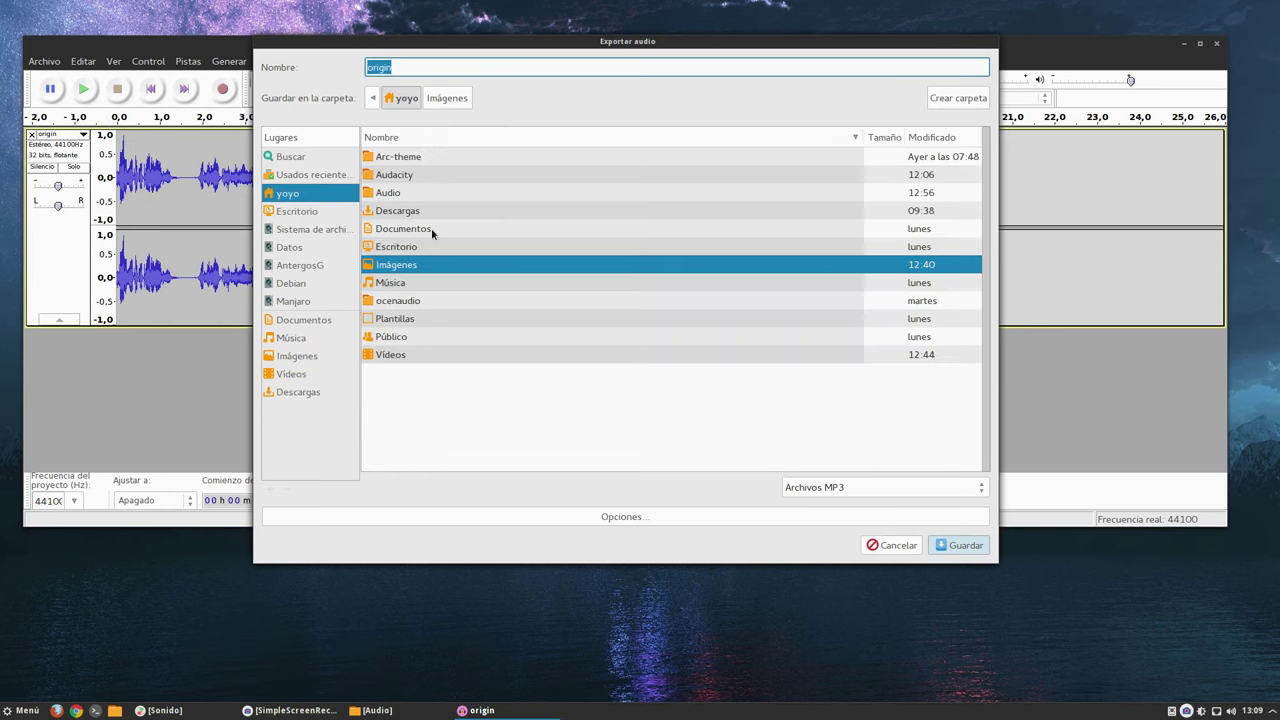
double_click(402, 175)
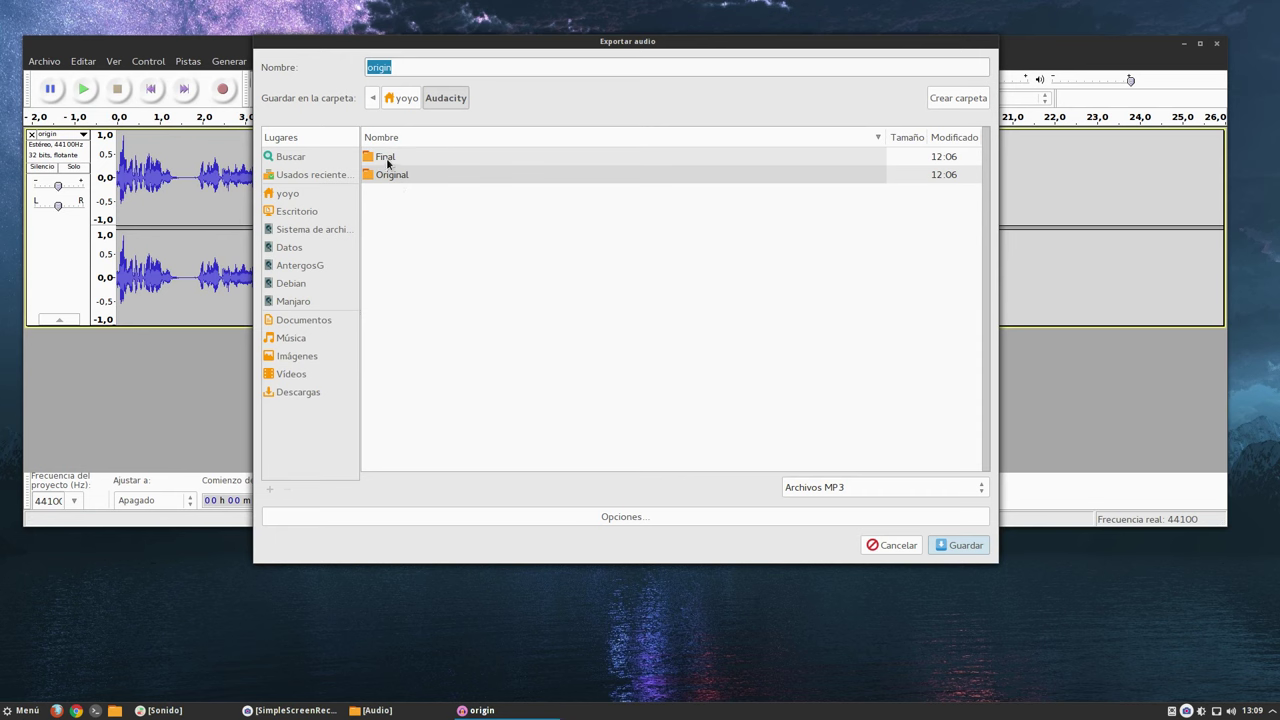
double_click(386, 158)
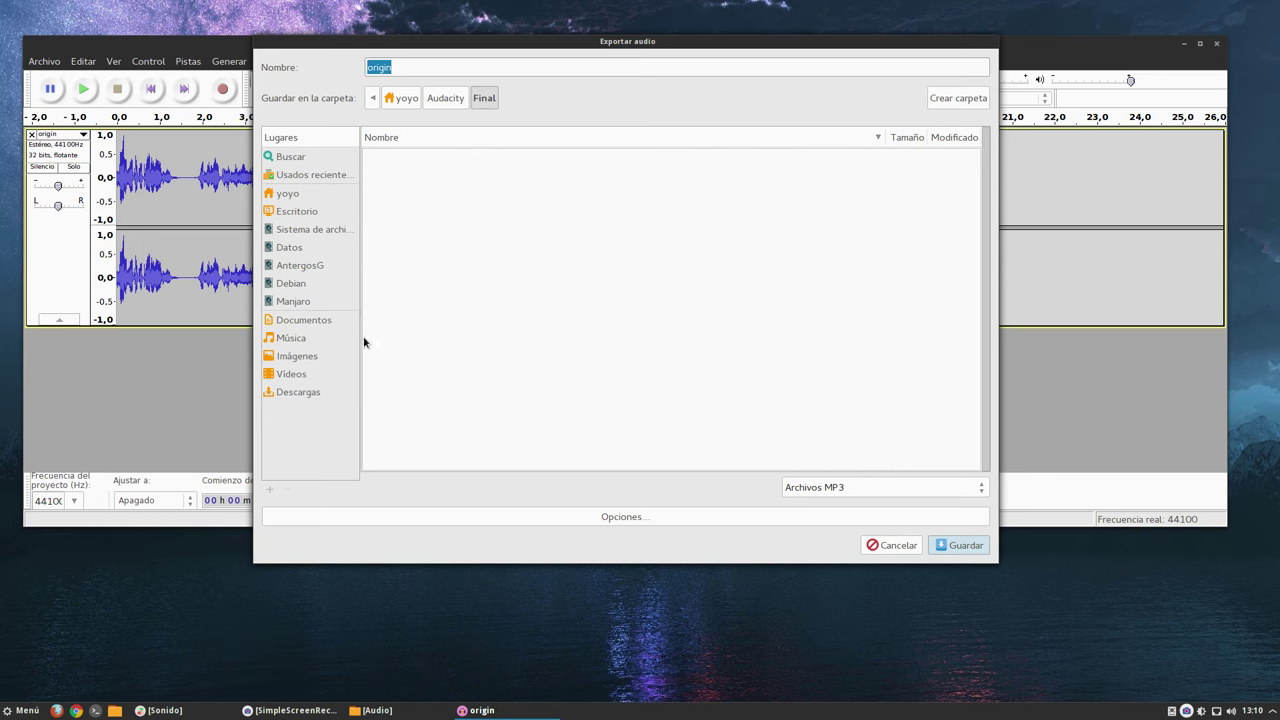
click(816, 489)
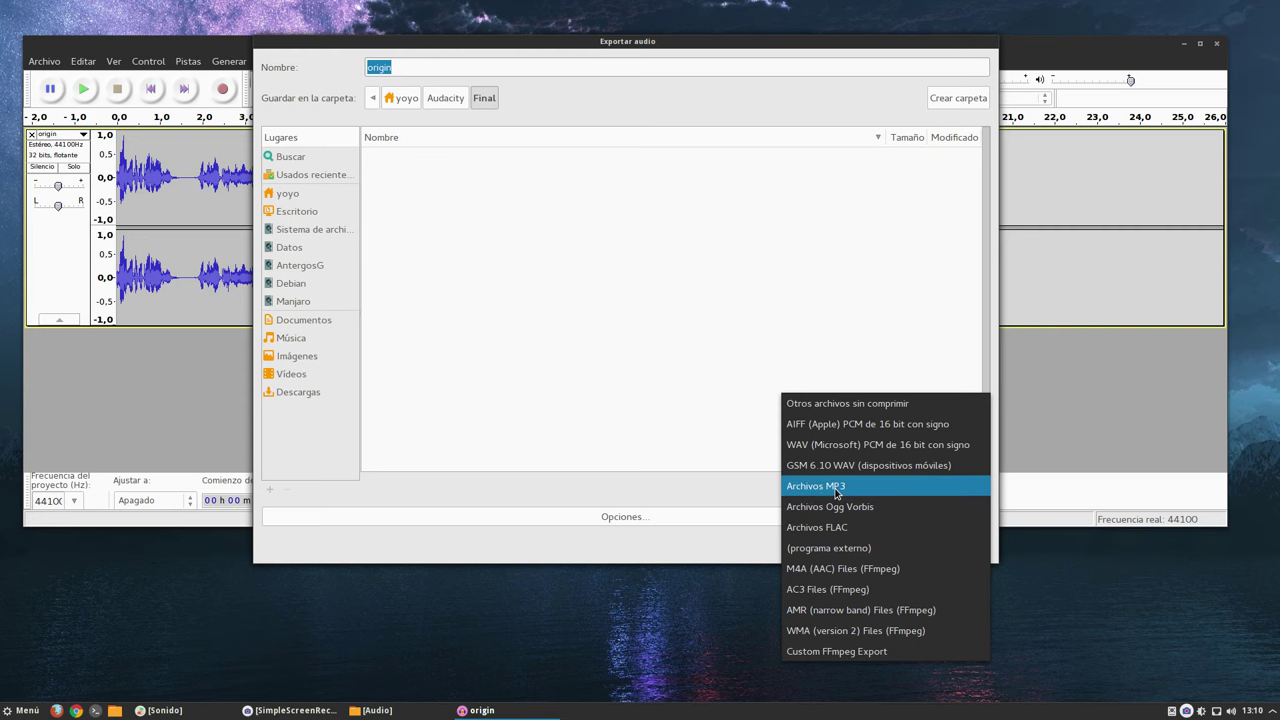
click(836, 492)
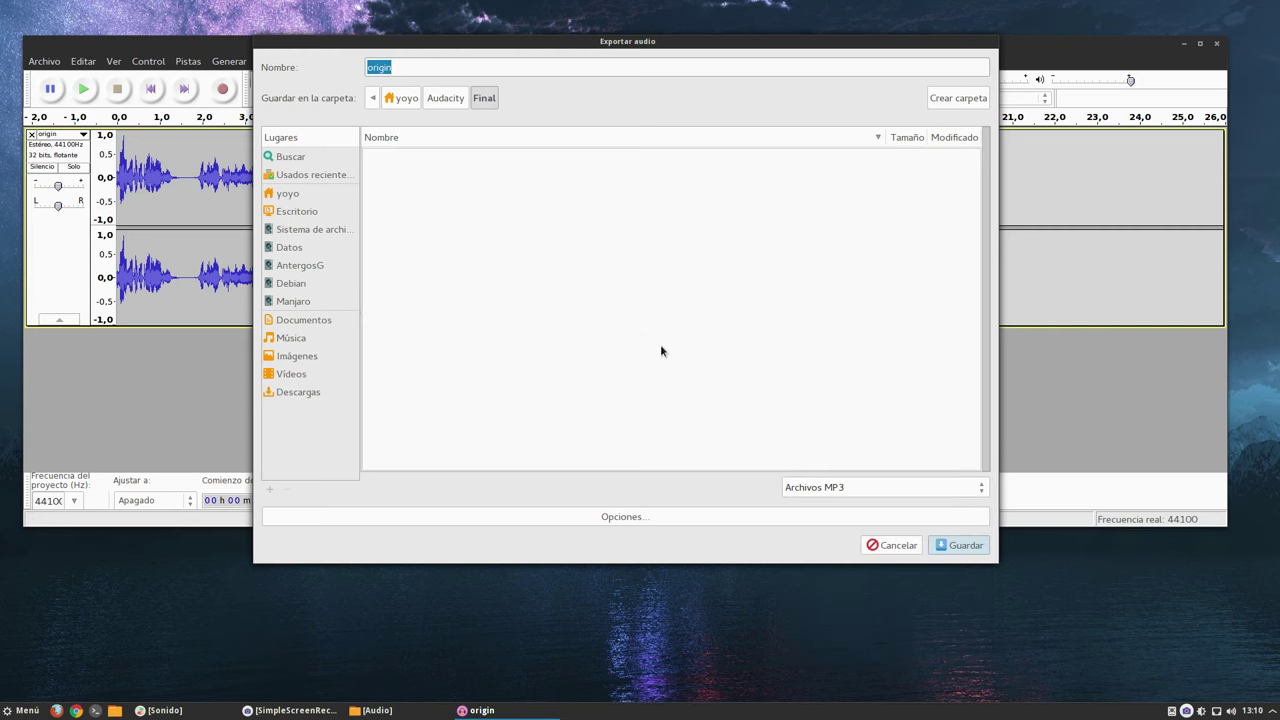
click(959, 546)
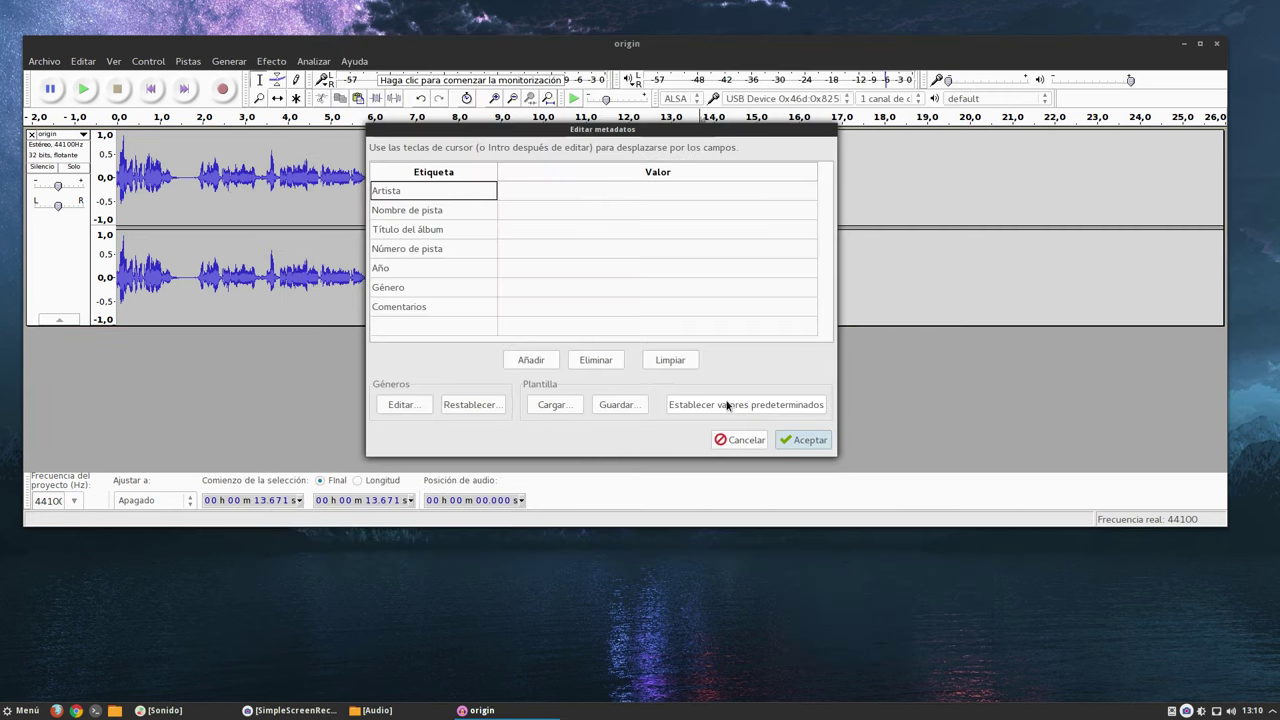
Step: Look through the metadata fields, leave them all empty and accept to complete the MP3 export
click(523, 192)
click(530, 212)
click(534, 248)
click(527, 270)
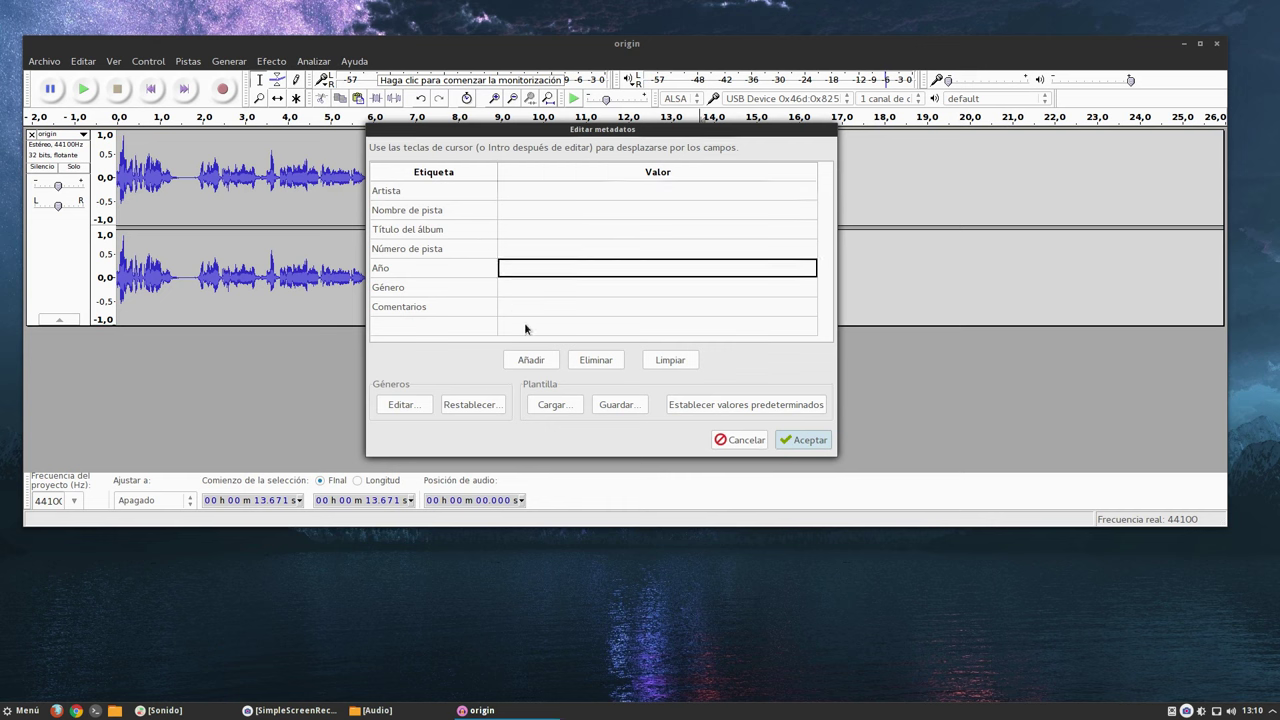
click(597, 191)
click(806, 441)
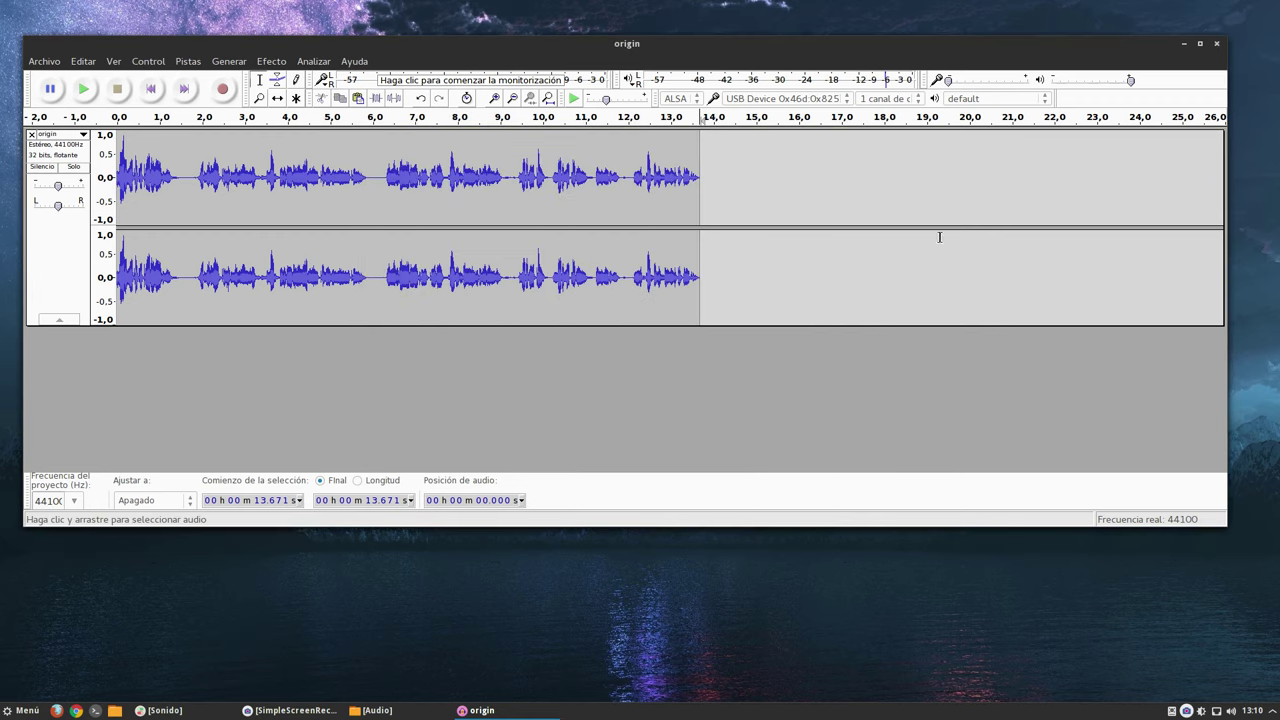
Step: Minimize the project, switch to the file manager, and open the Audacity folder's Final subfolder in a smaller, repositioned window
click(1183, 45)
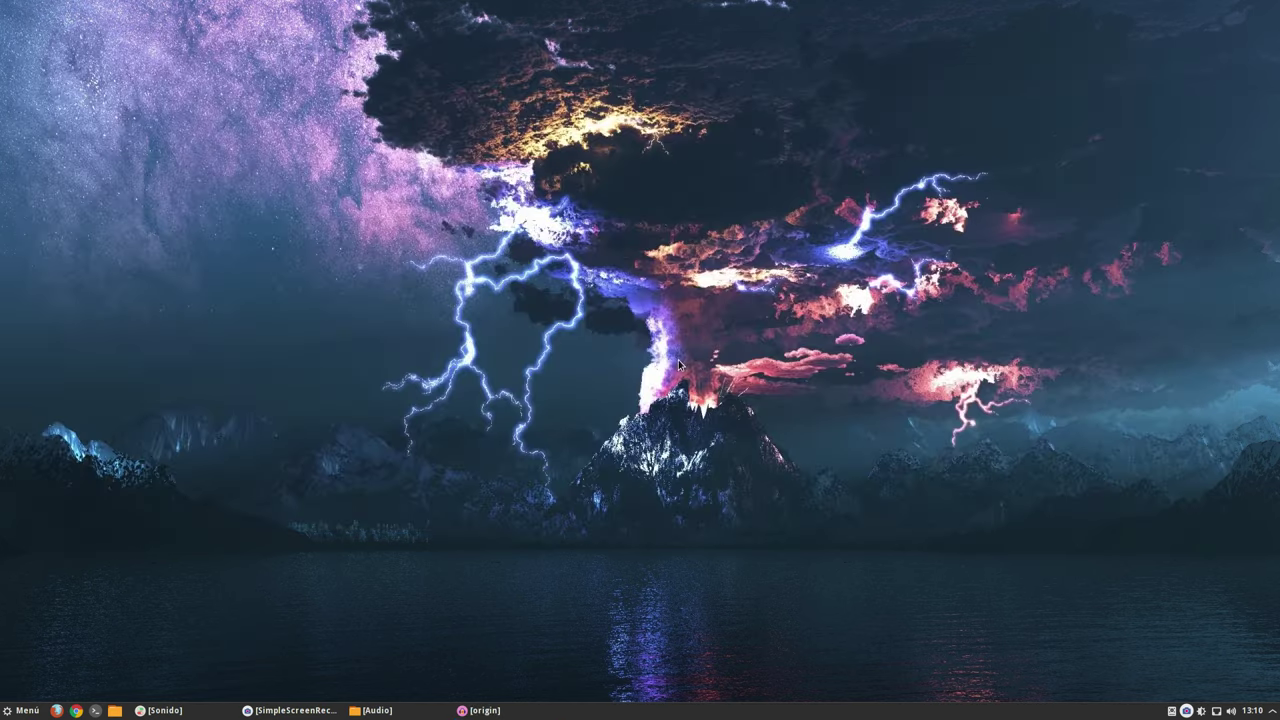
click(385, 712)
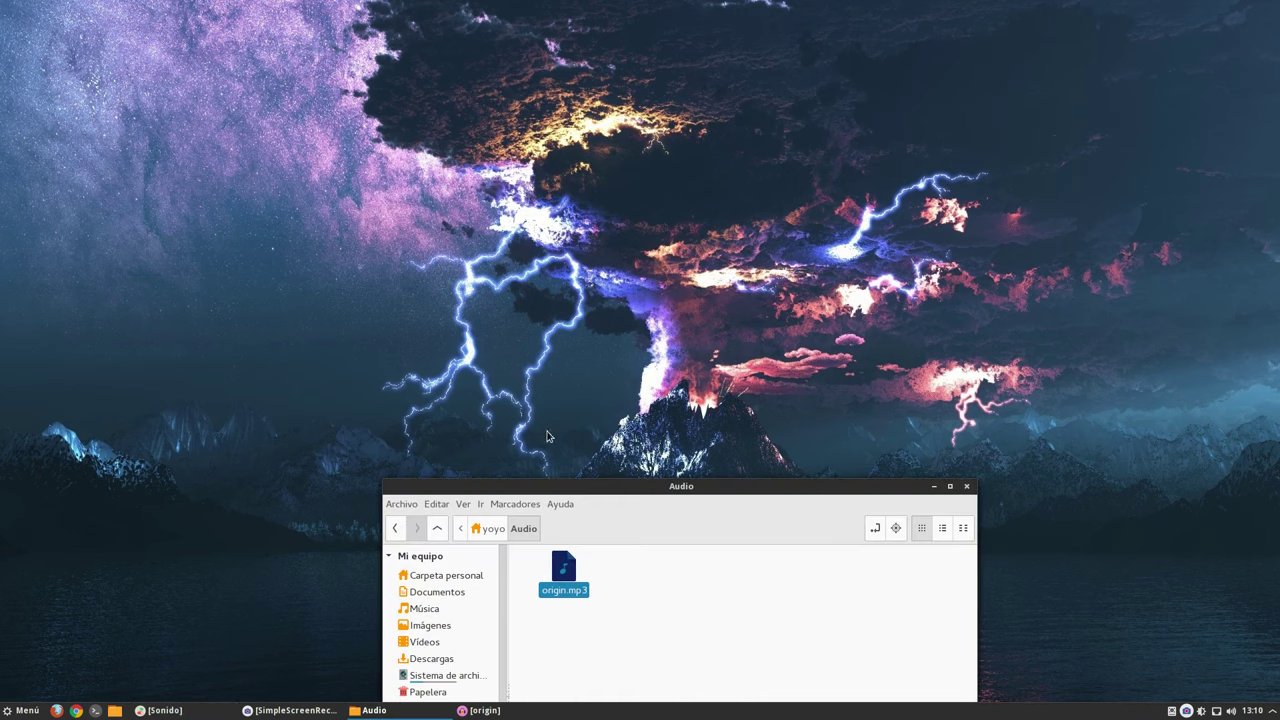
drag(583, 494, 499, 297)
click(495, 292)
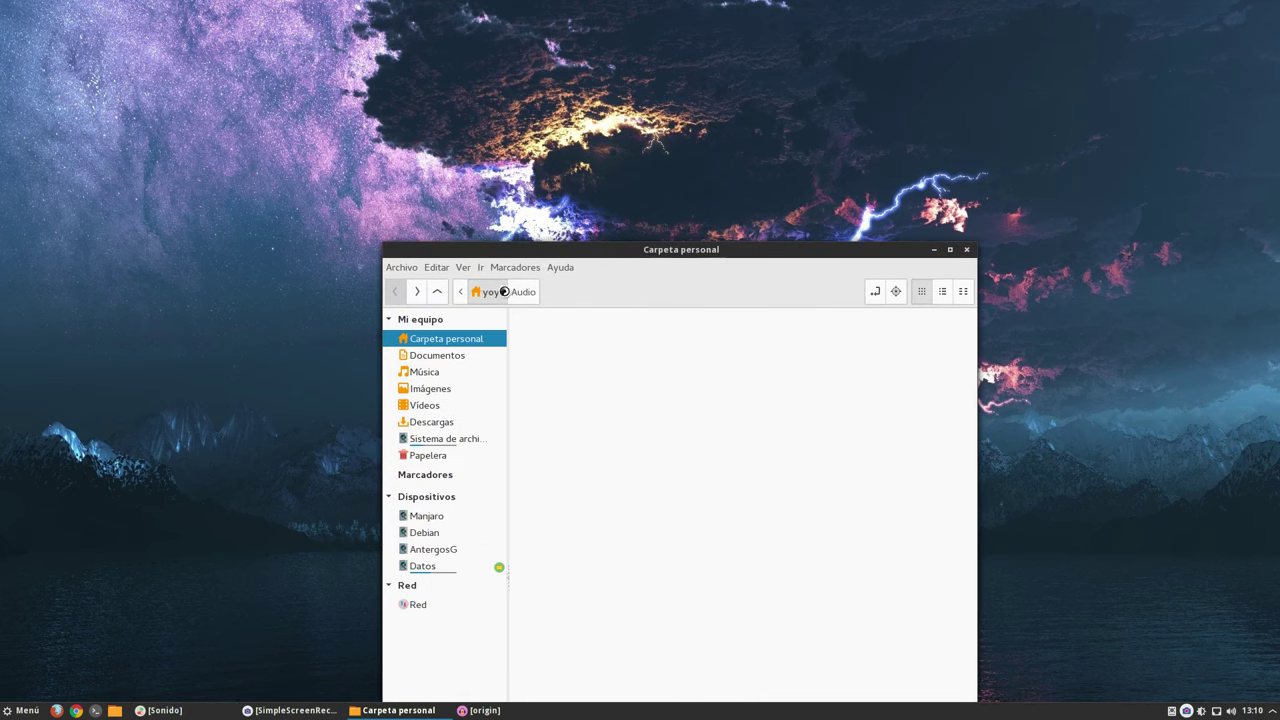
drag(645, 357, 515, 230)
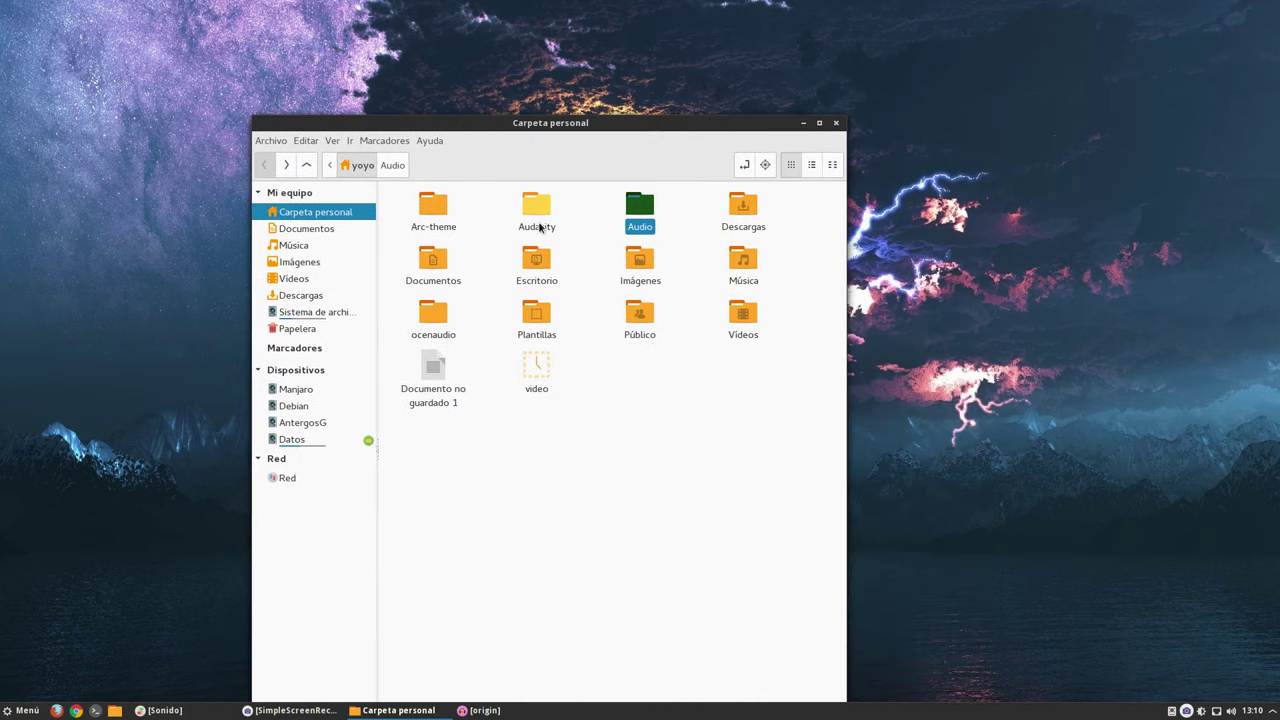
double_click(537, 212)
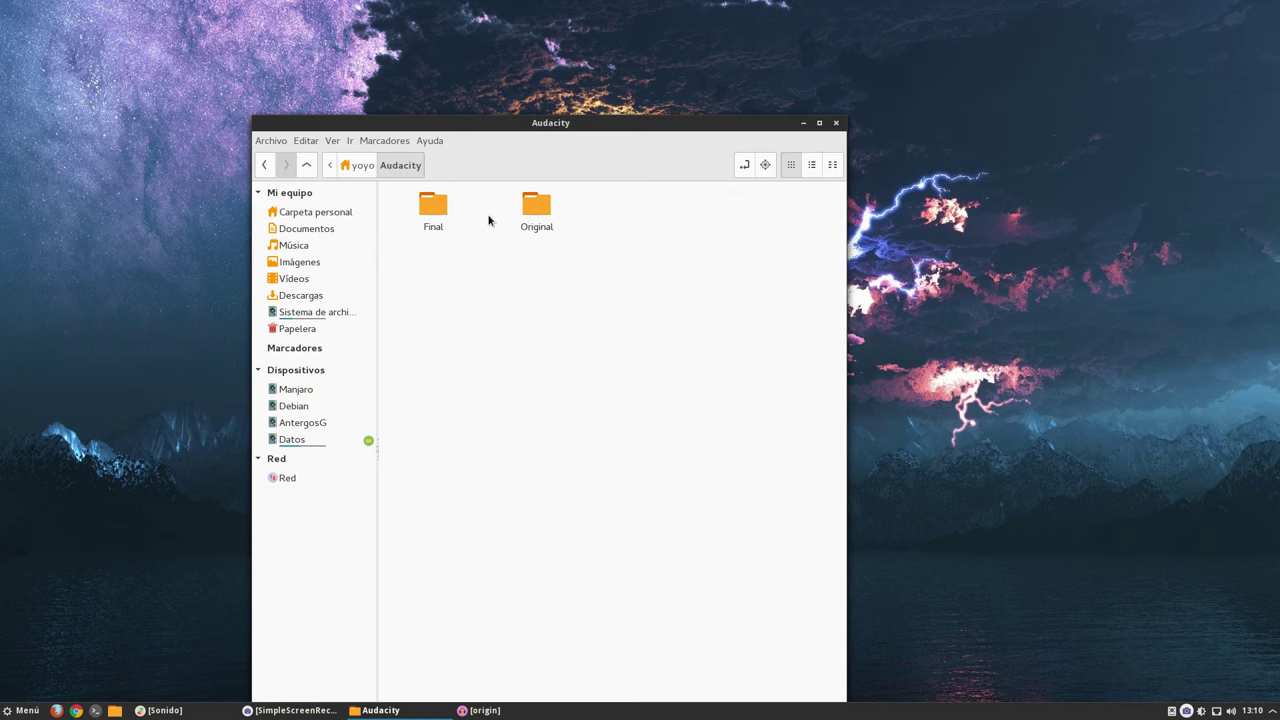
double_click(428, 214)
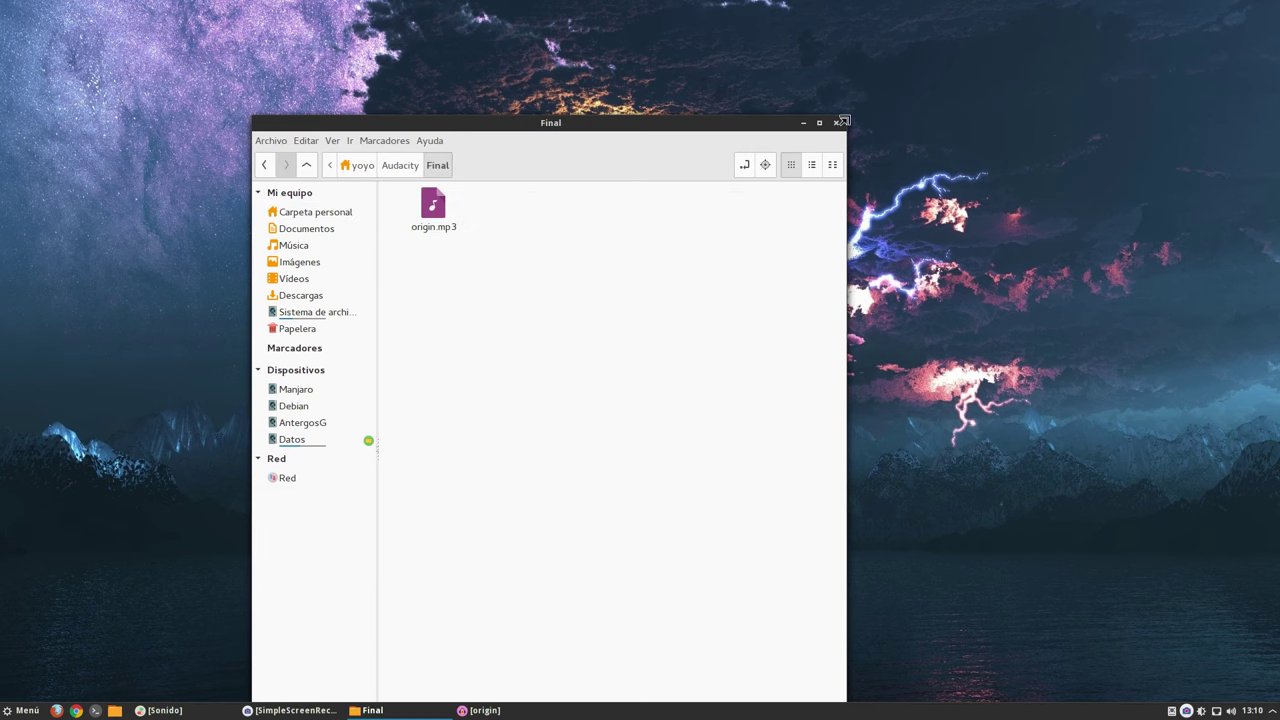
drag(845, 117, 923, 340)
drag(706, 346, 586, 151)
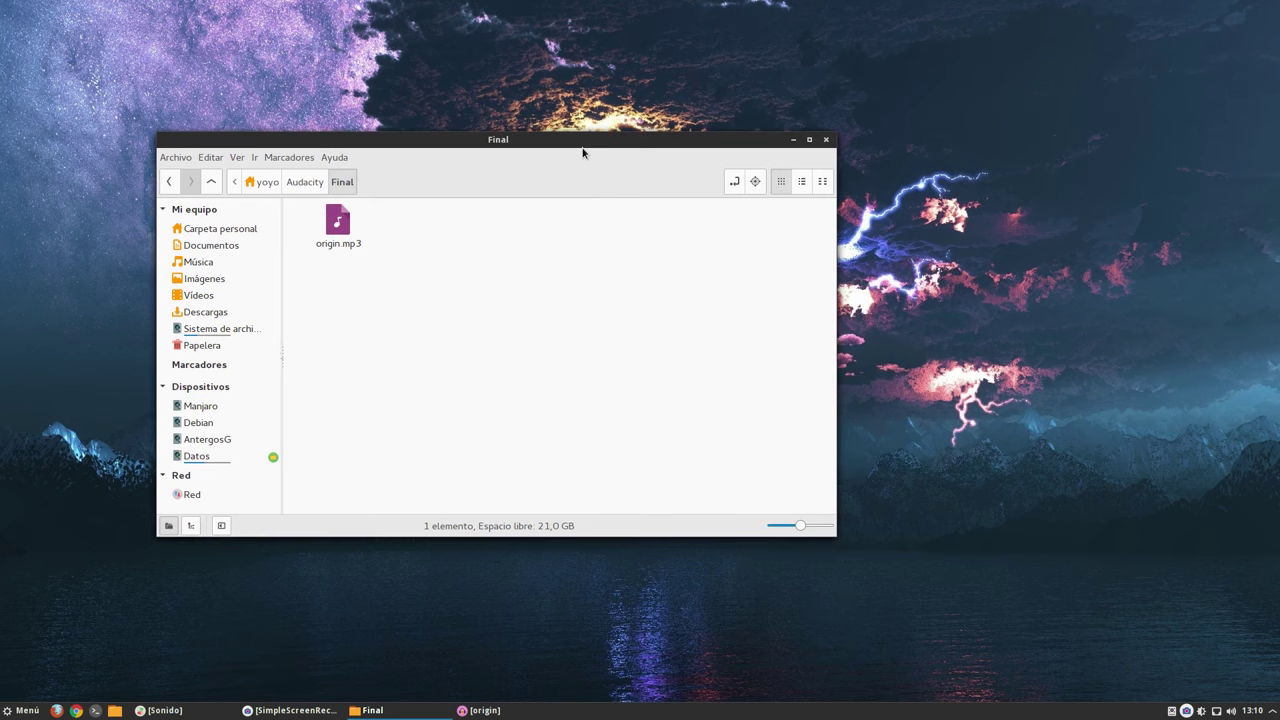
Step: Play the exported origin.mp3 in VLC, then close the player and minimize the file manager
right_click(338, 229)
mouse_move(398, 259)
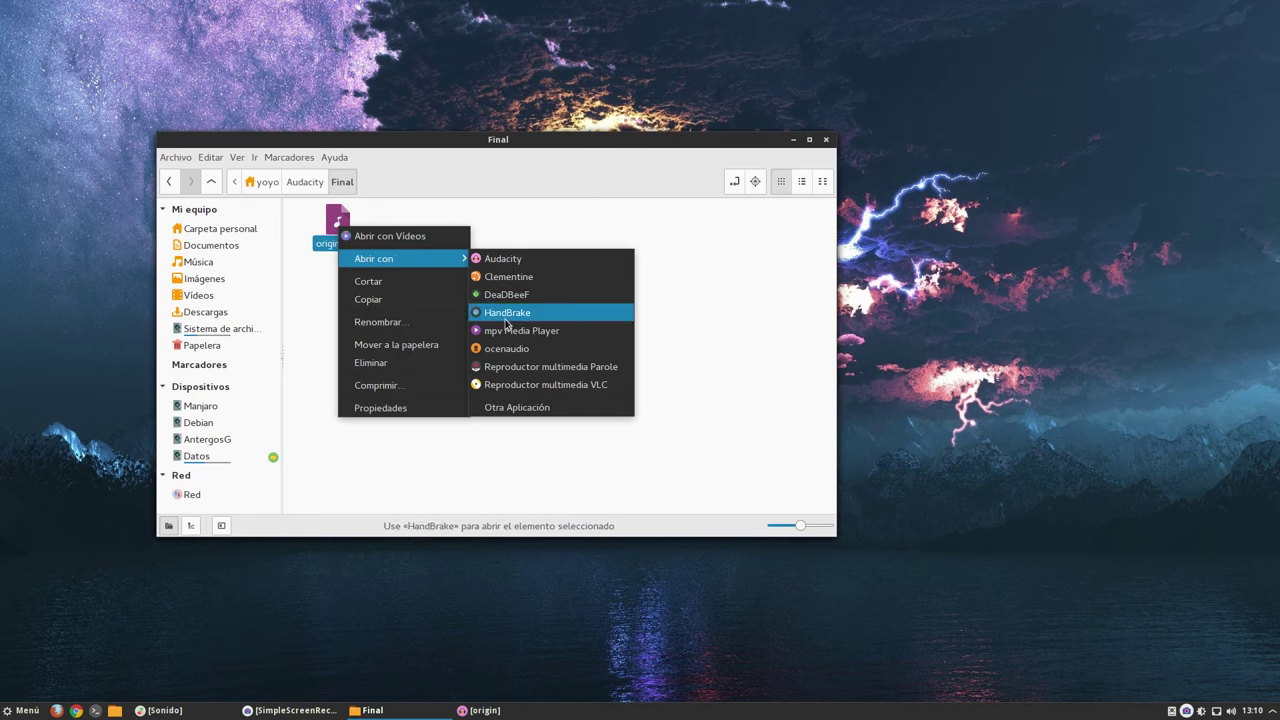
click(509, 383)
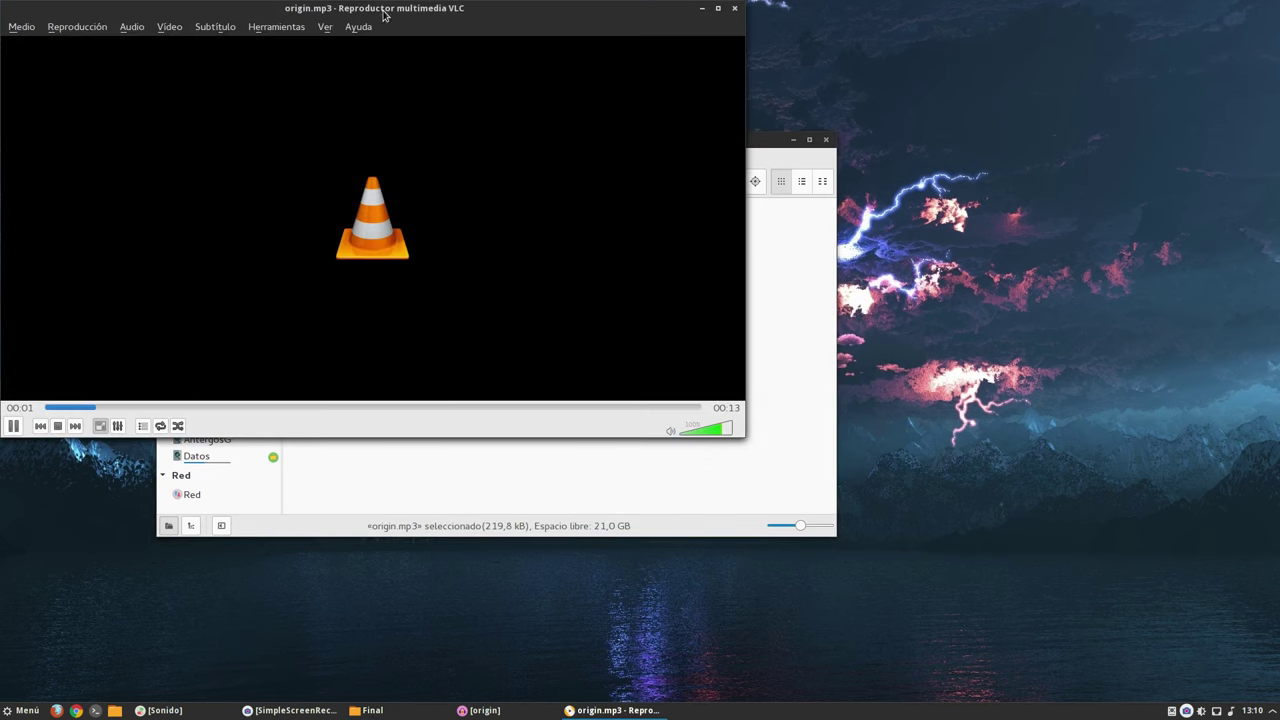
drag(383, 17, 532, 77)
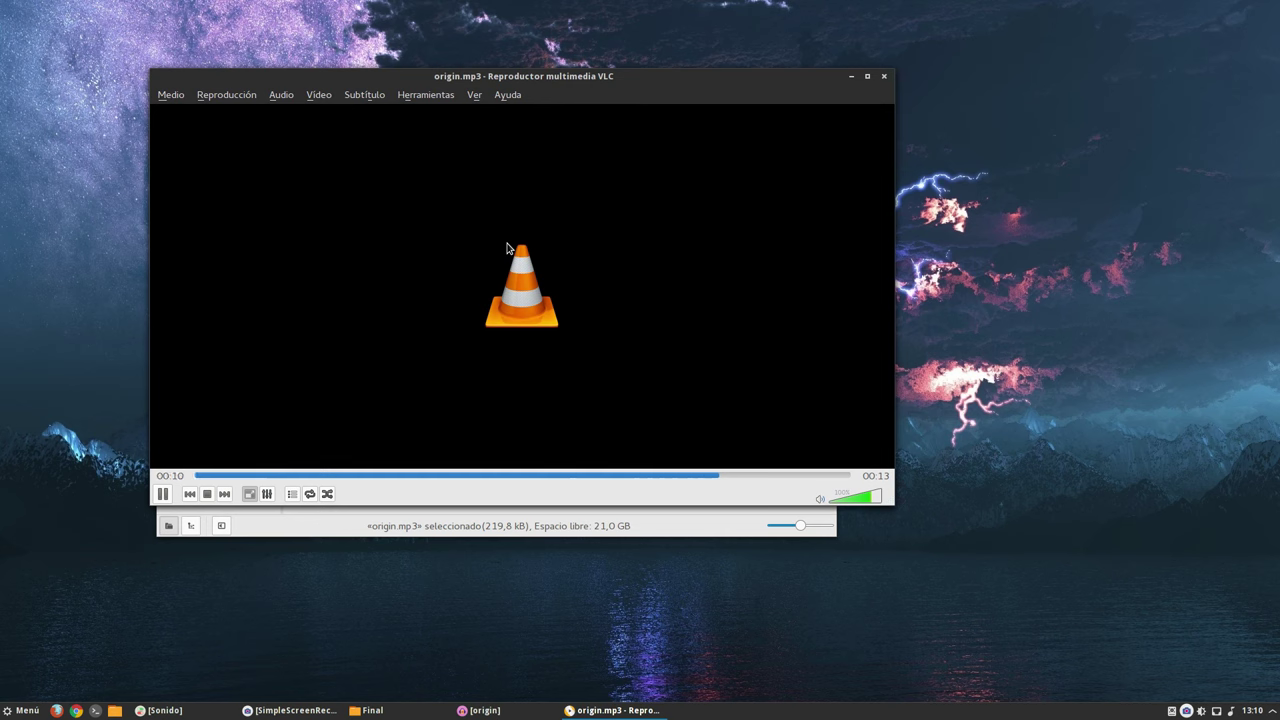
click(884, 76)
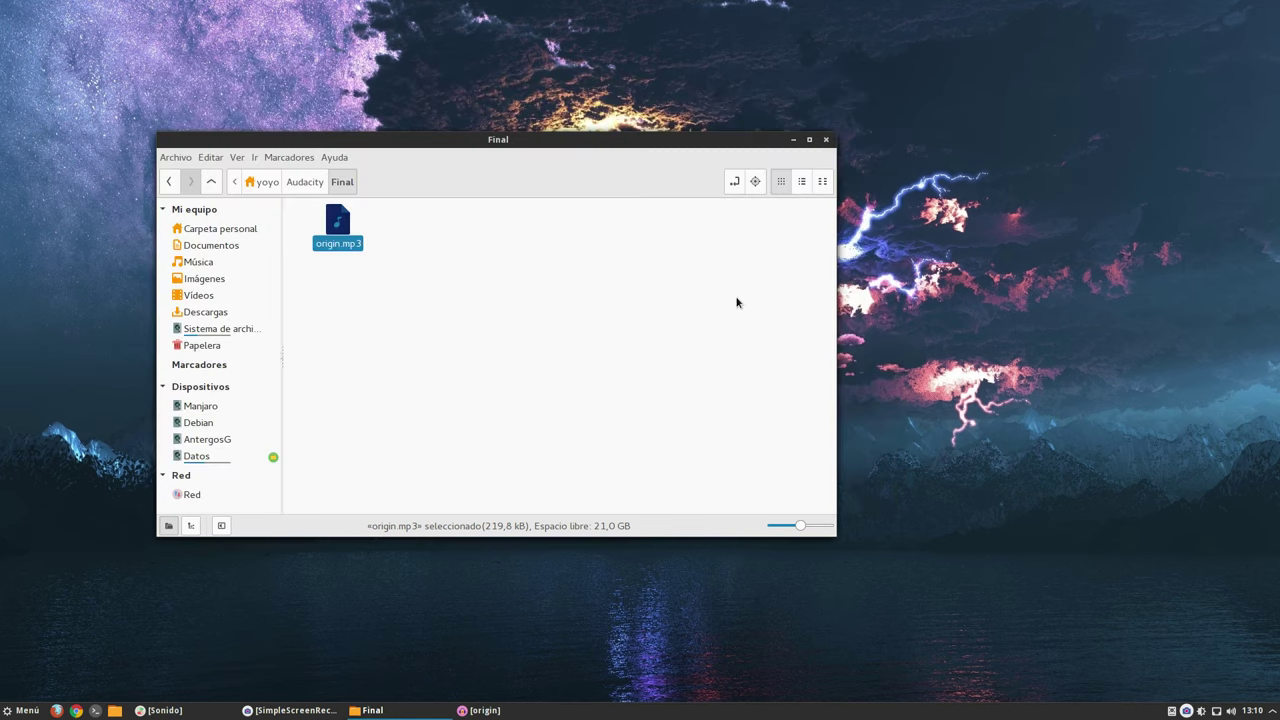
click(793, 139)
click(292, 710)
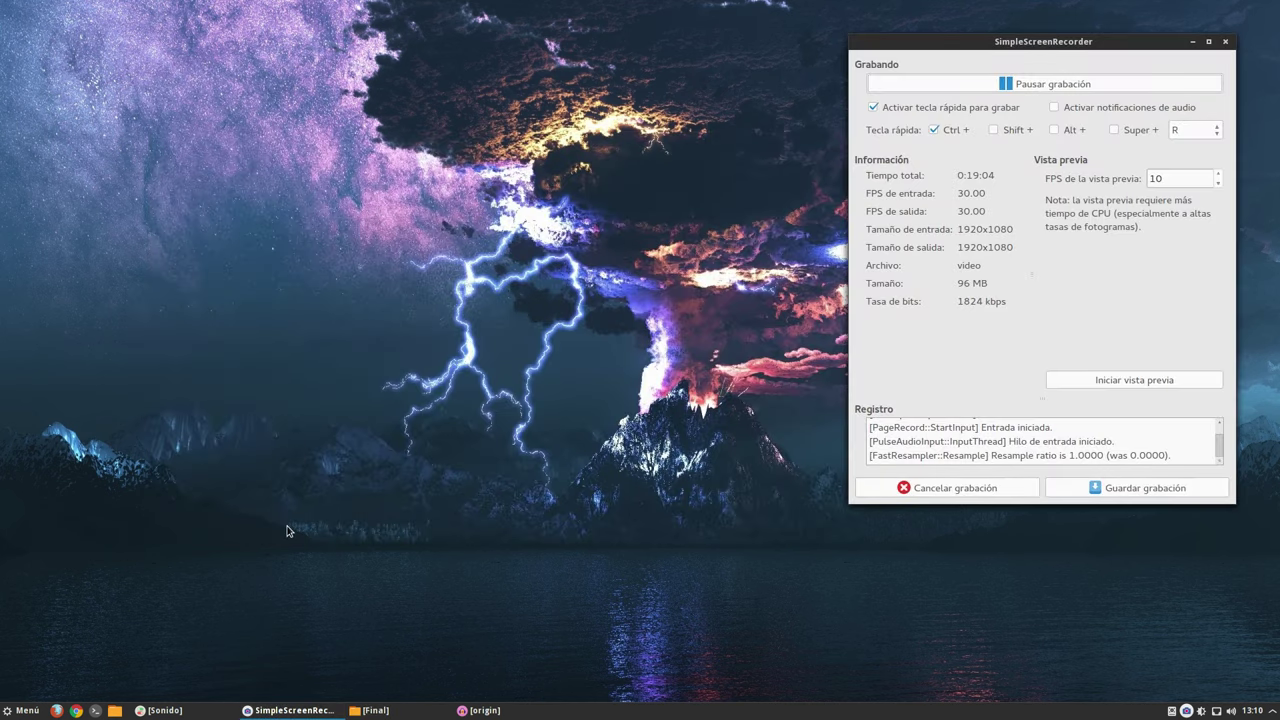
click(485, 710)
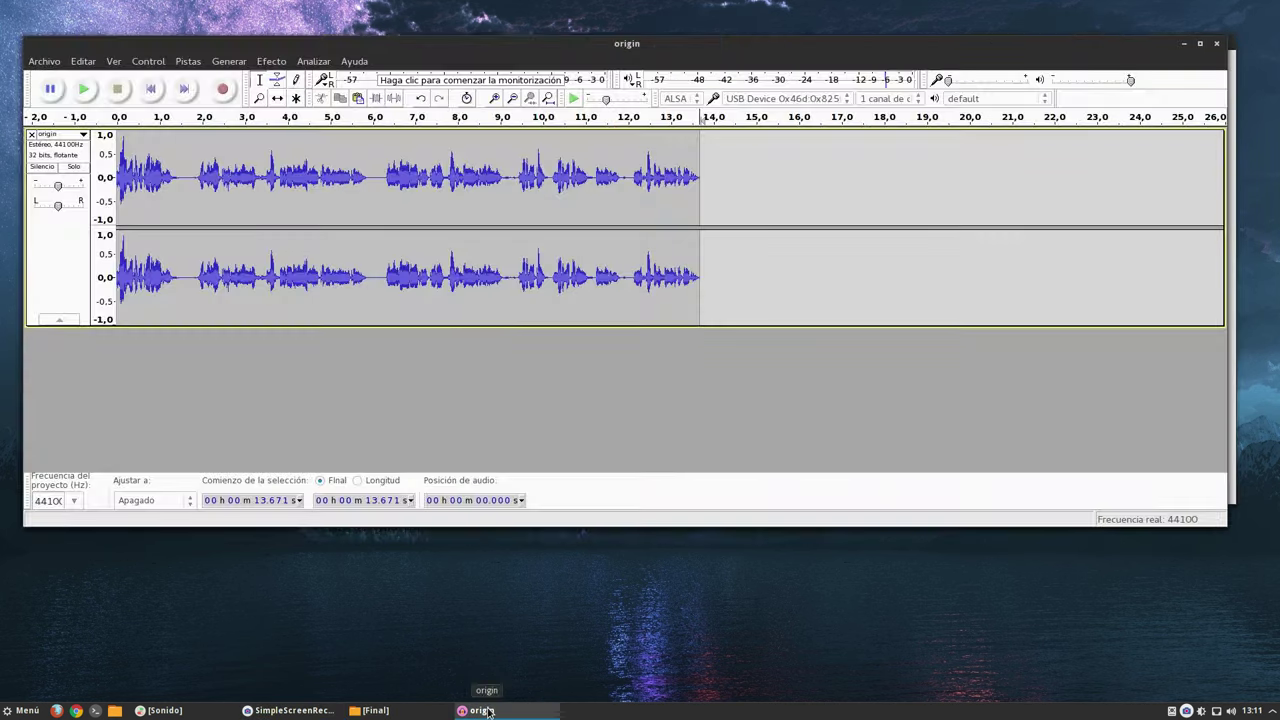
click(1184, 43)
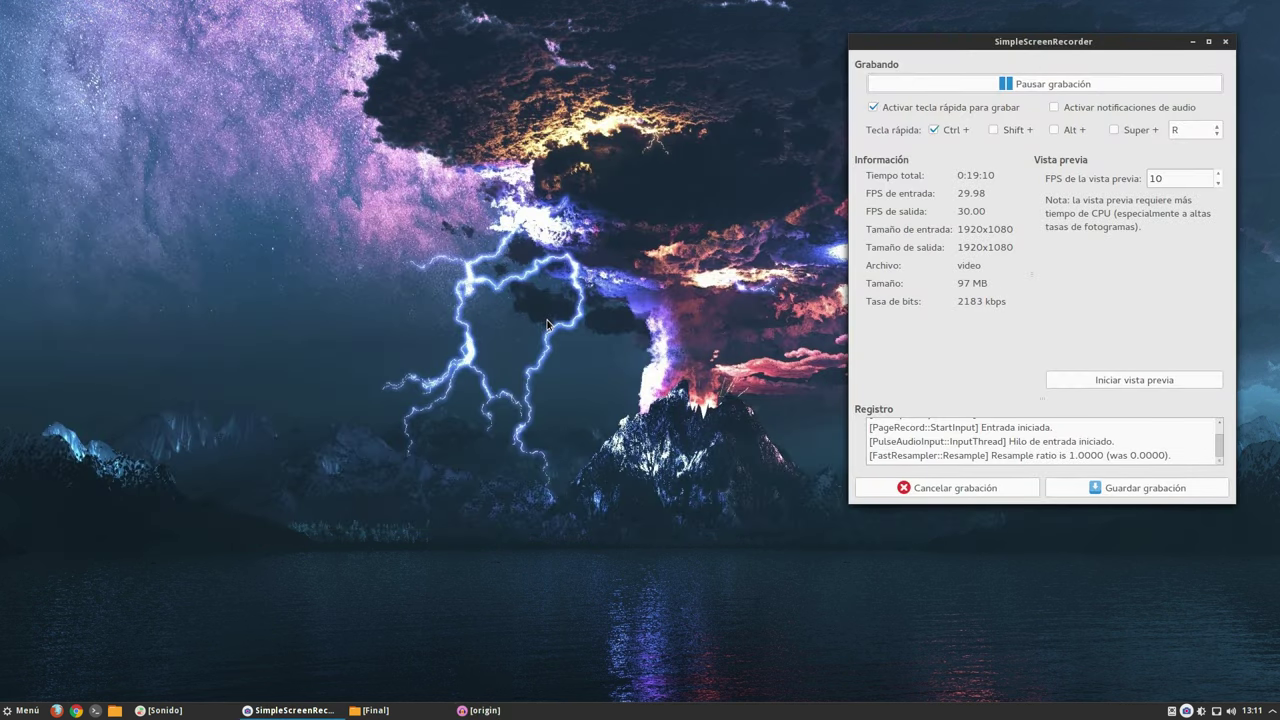
drag(1058, 43, 1008, 45)
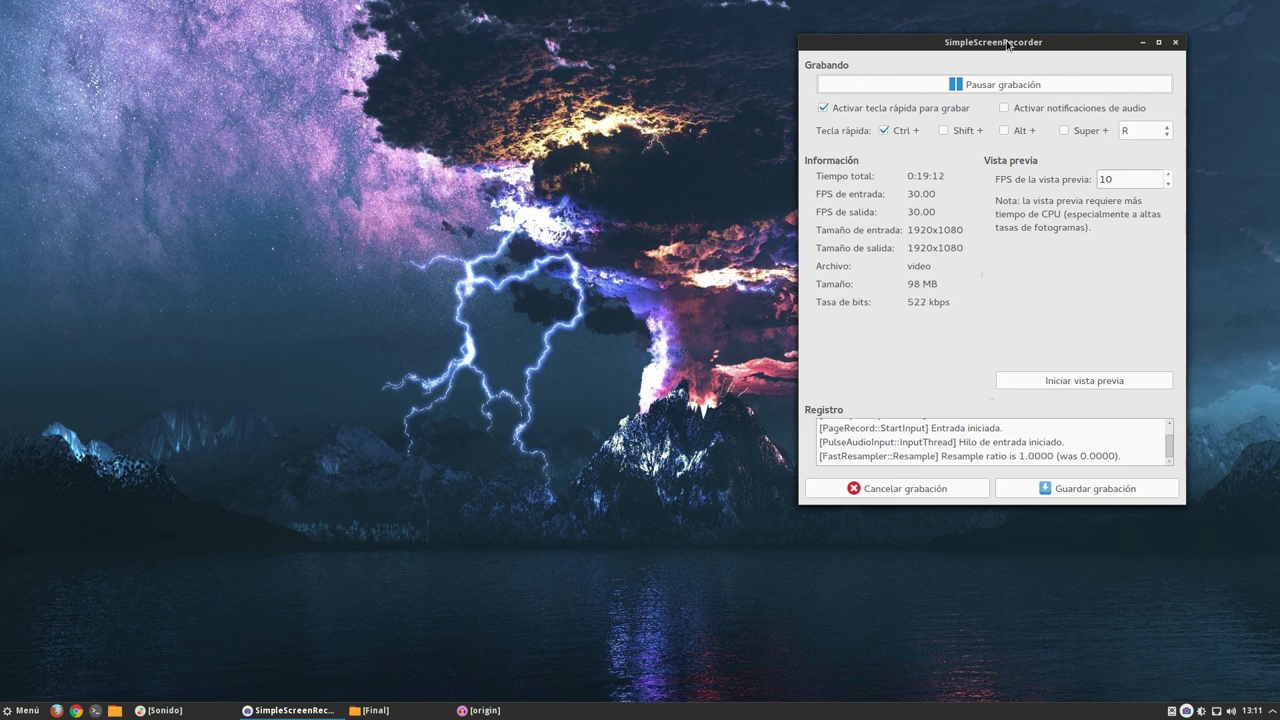